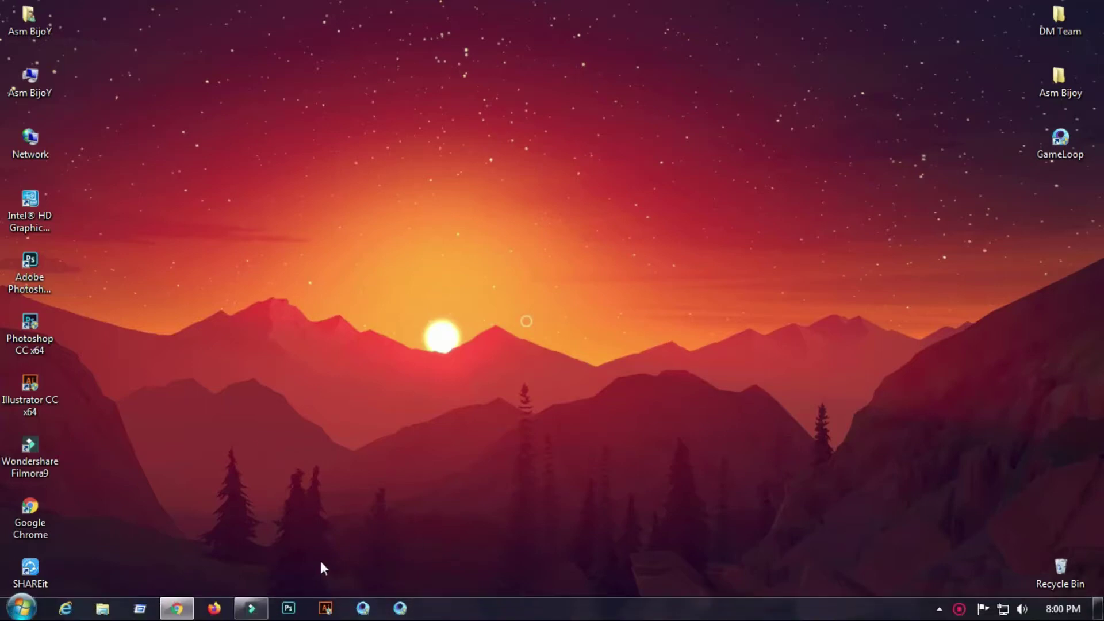
# Refresh the desktop, launch Photoshop and dismiss the missing-DLL error message
pyautogui.rightClick(460, 139)
pyautogui.click(526, 184)
pyautogui.rightClick(443, 143)
pyautogui.click(494, 189)
pyautogui.rightClick(441, 168)
pyautogui.click(494, 215)
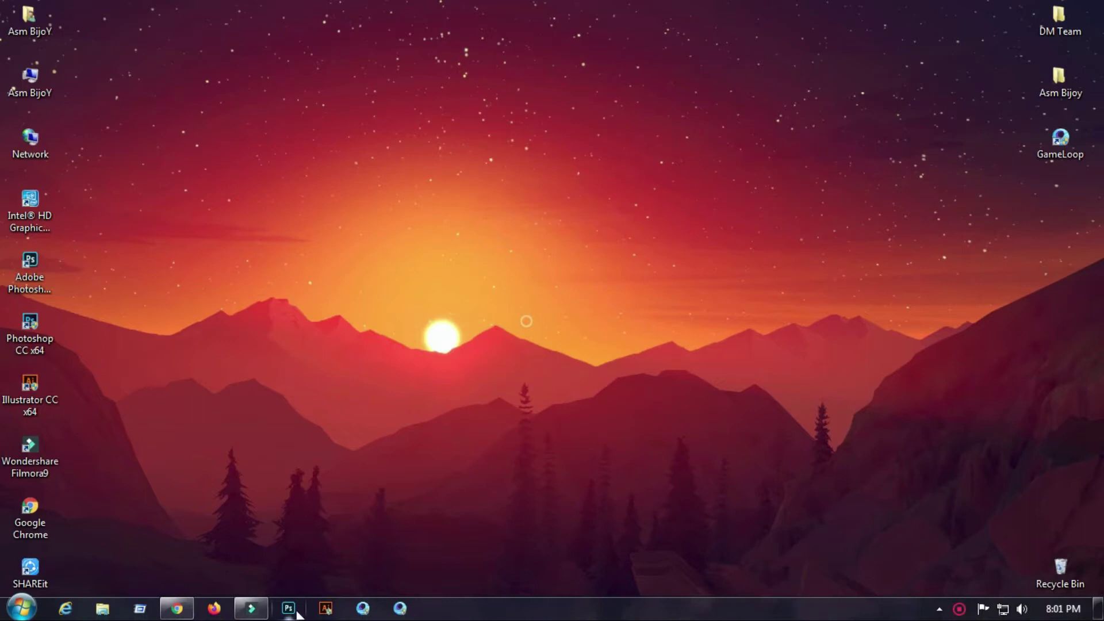
pyautogui.click(290, 610)
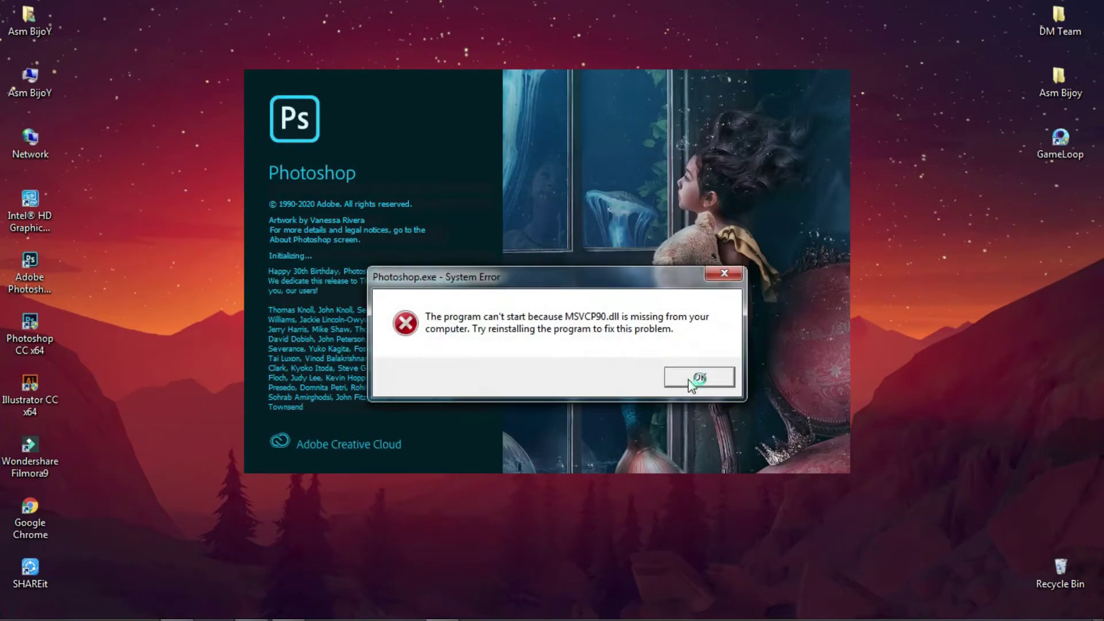
pyautogui.click(688, 378)
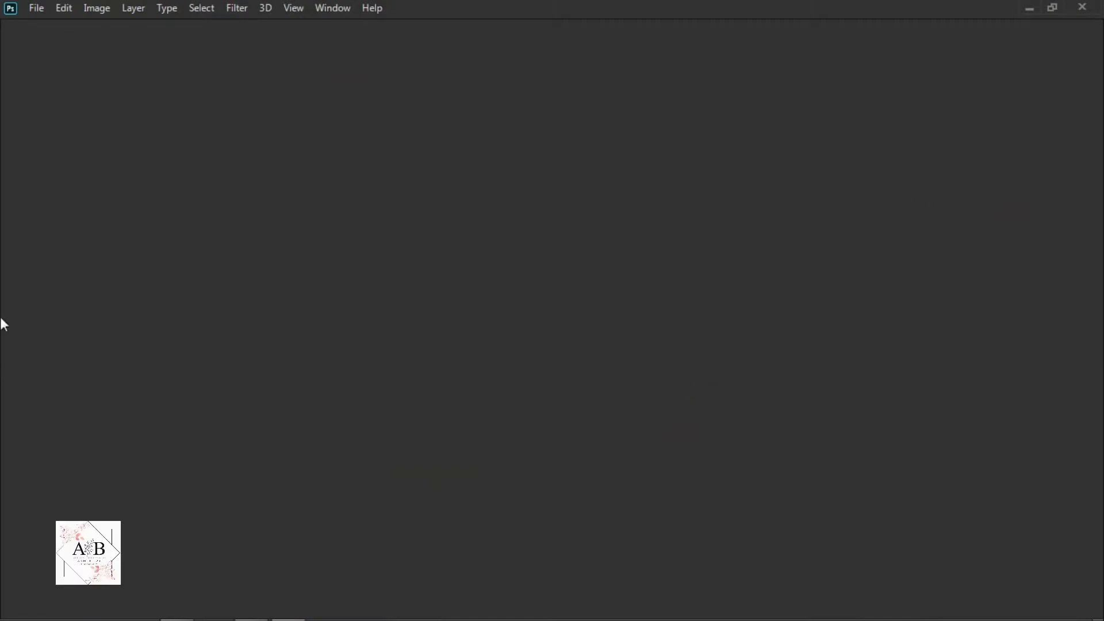
# In the Open dialog, browse to Wedding Photo (H:) > New folder
pyautogui.click(36, 8)
pyautogui.click(50, 39)
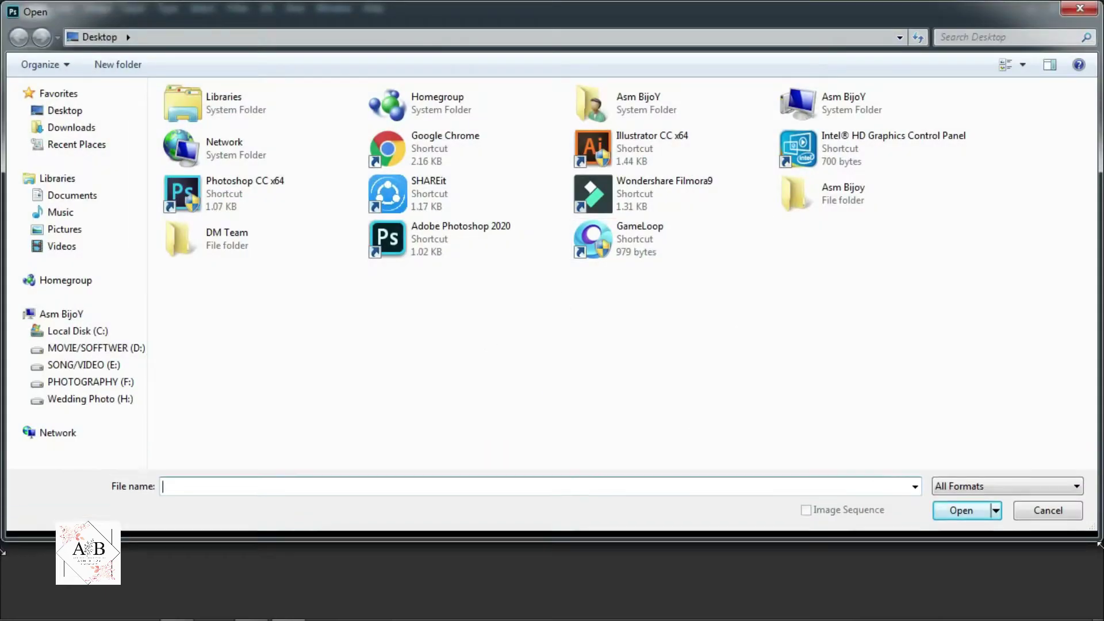
pyautogui.moveTo(1091, 502); pyautogui.dragTo(1093, 610)
pyautogui.click(100, 405)
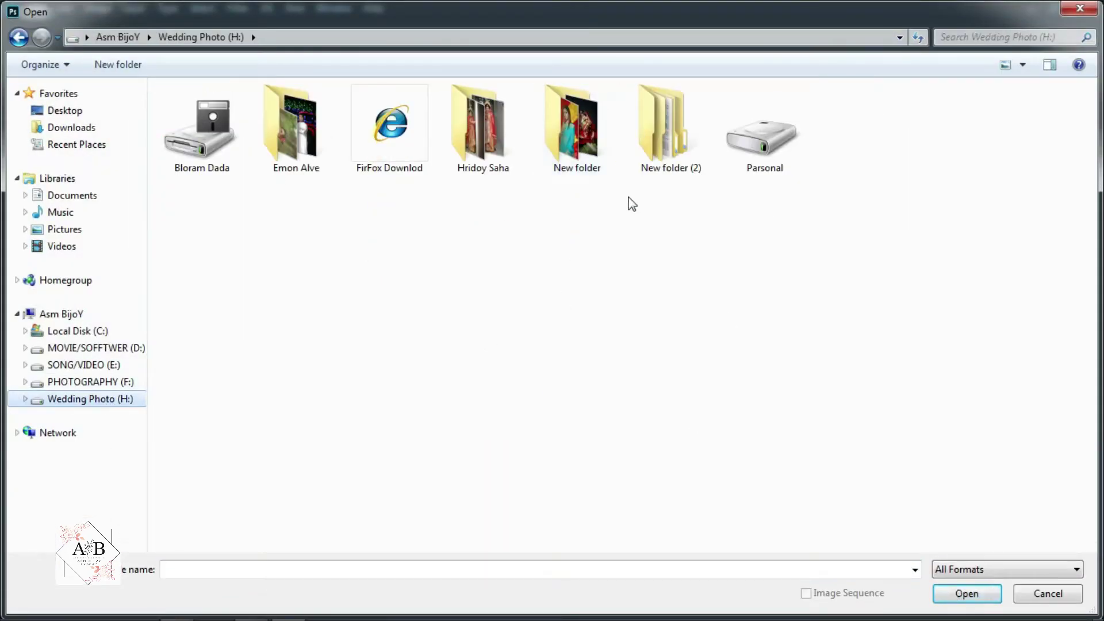
pyautogui.doubleClick(589, 123)
# Scroll through New folder and select the photo PW4A7131
pyautogui.scroll(-3, 799, 241)
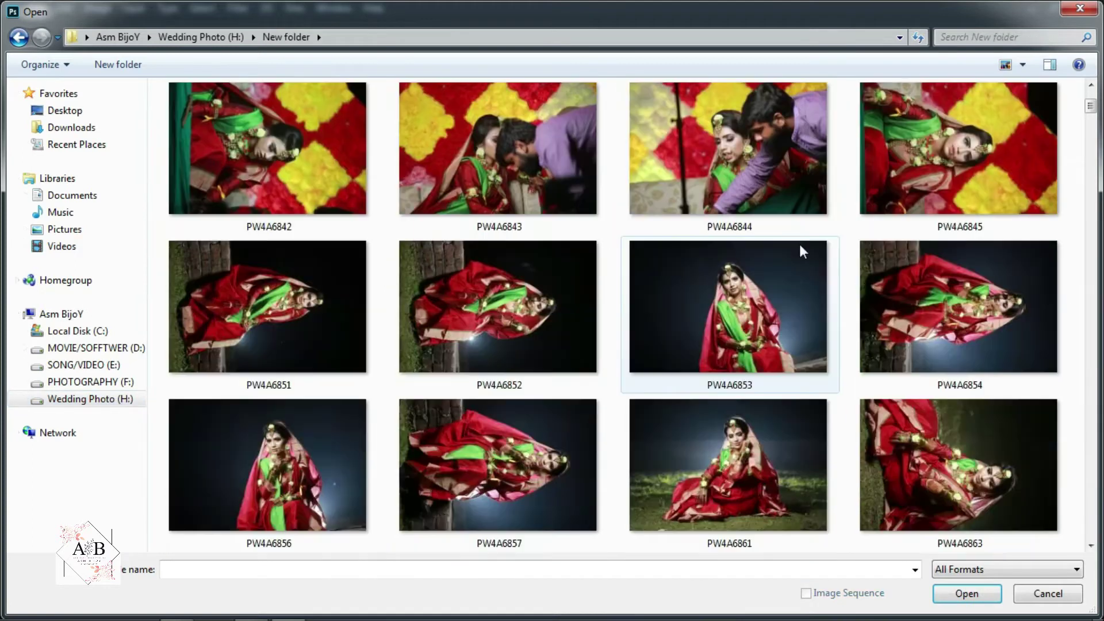
pyautogui.scroll(-3, 798, 242)
pyautogui.scroll(-3, 799, 242)
pyautogui.scroll(-3, 799, 241)
pyautogui.scroll(-3, 799, 239)
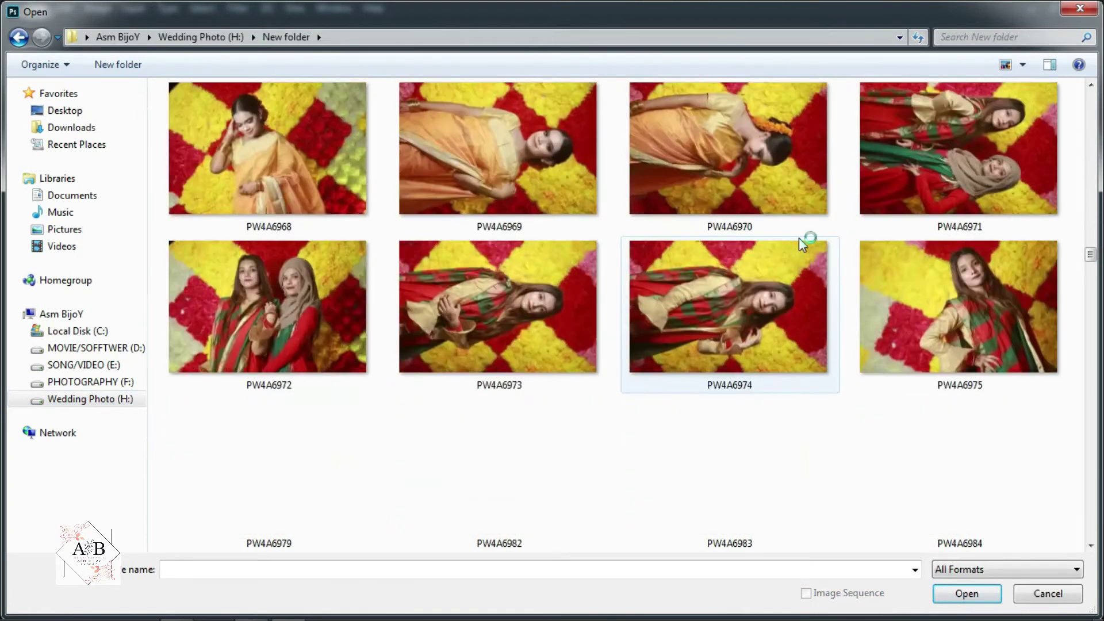
pyautogui.scroll(-3, 800, 239)
pyautogui.scroll(-3, 799, 240)
pyautogui.scroll(-3, 800, 239)
pyautogui.scroll(-3, 799, 237)
pyautogui.scroll(-3, 799, 237)
pyautogui.scroll(-3, 799, 237)
pyautogui.scroll(-2, 799, 237)
pyautogui.scroll(-3, 799, 237)
pyautogui.scroll(-3, 799, 236)
pyautogui.scroll(-3, 799, 237)
pyautogui.scroll(-3, 799, 237)
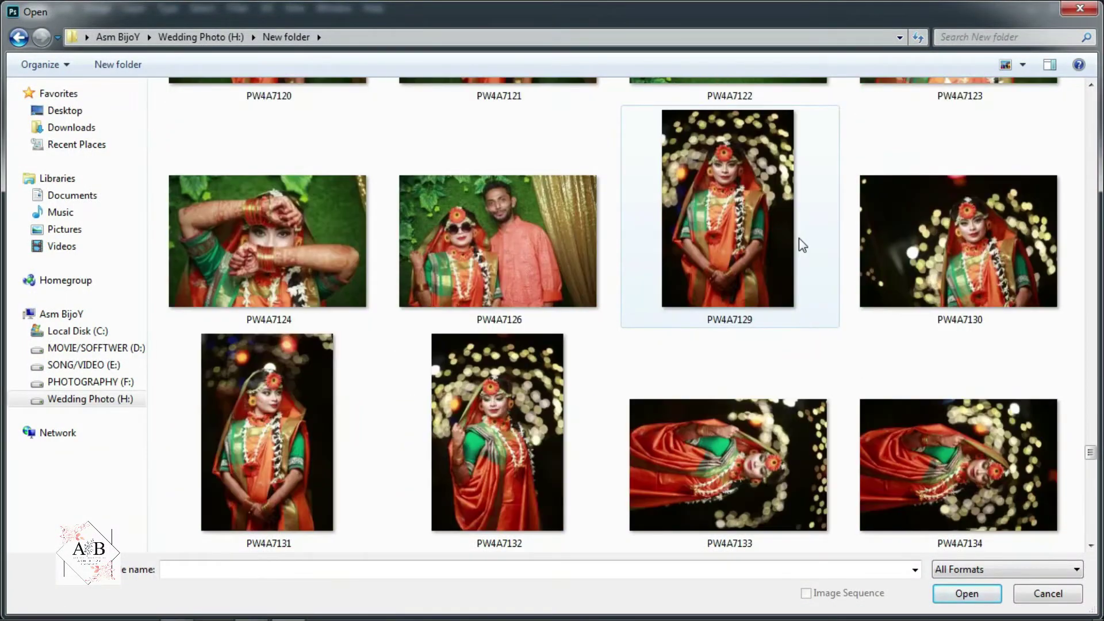
pyautogui.click(271, 343)
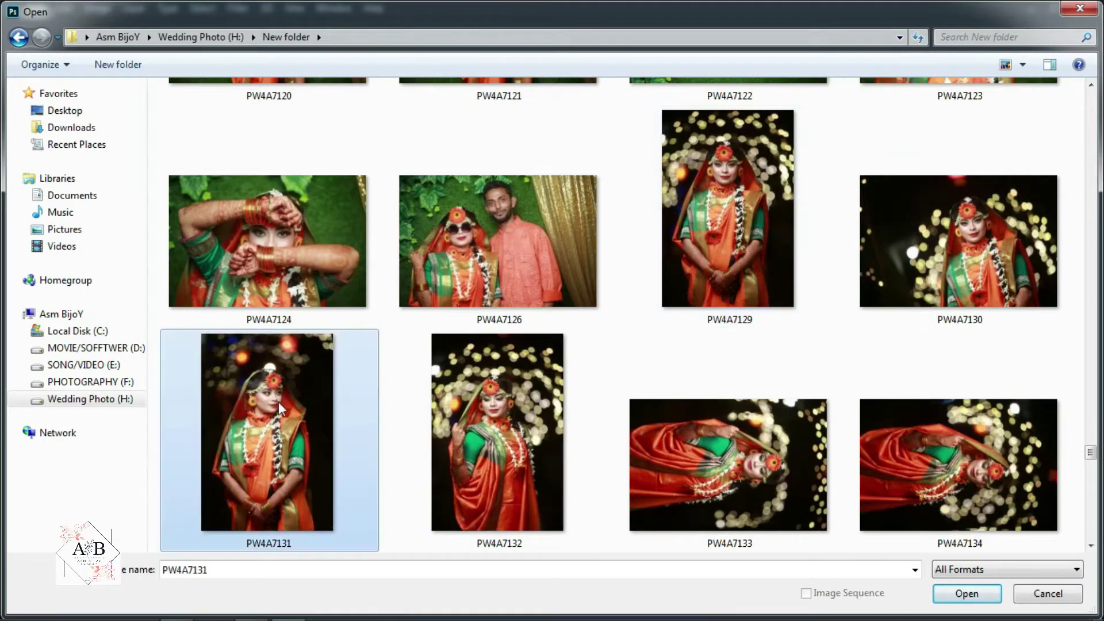
# Open PW4A7131.JPG and look over the photo
pyautogui.click(965, 593)
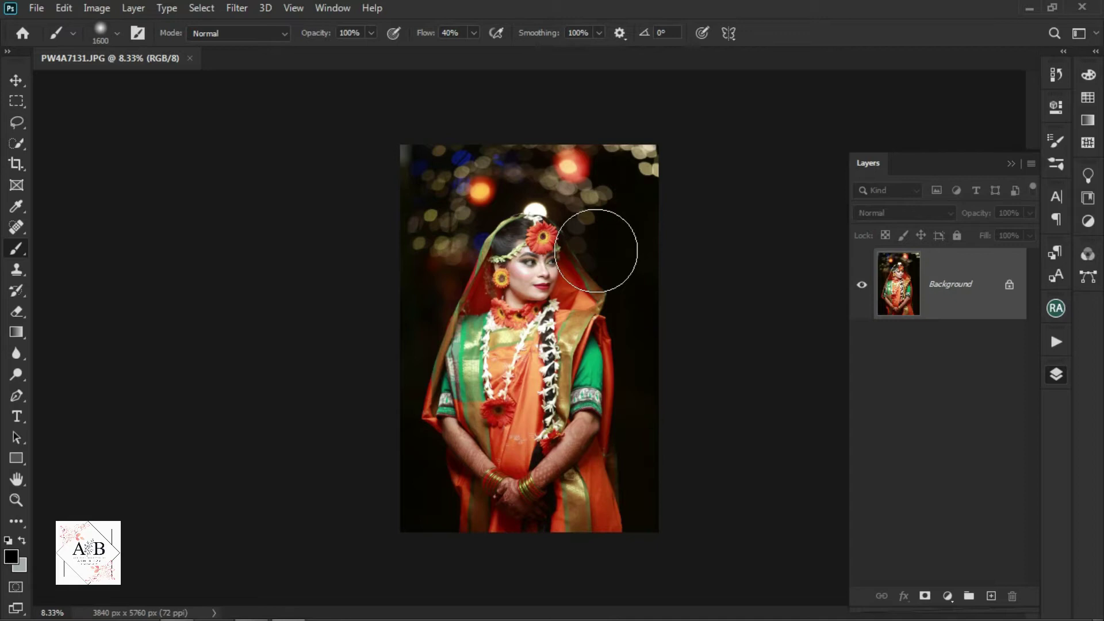
pyautogui.scroll(1, 595, 251)
pyautogui.scroll(1, 596, 250)
pyautogui.scroll(1, 595, 251)
pyautogui.moveTo(453, 445)
pyautogui.mouseDown()
pyautogui.moveTo(453, 405)
pyautogui.moveTo(426, 574)
pyautogui.mouseUp()
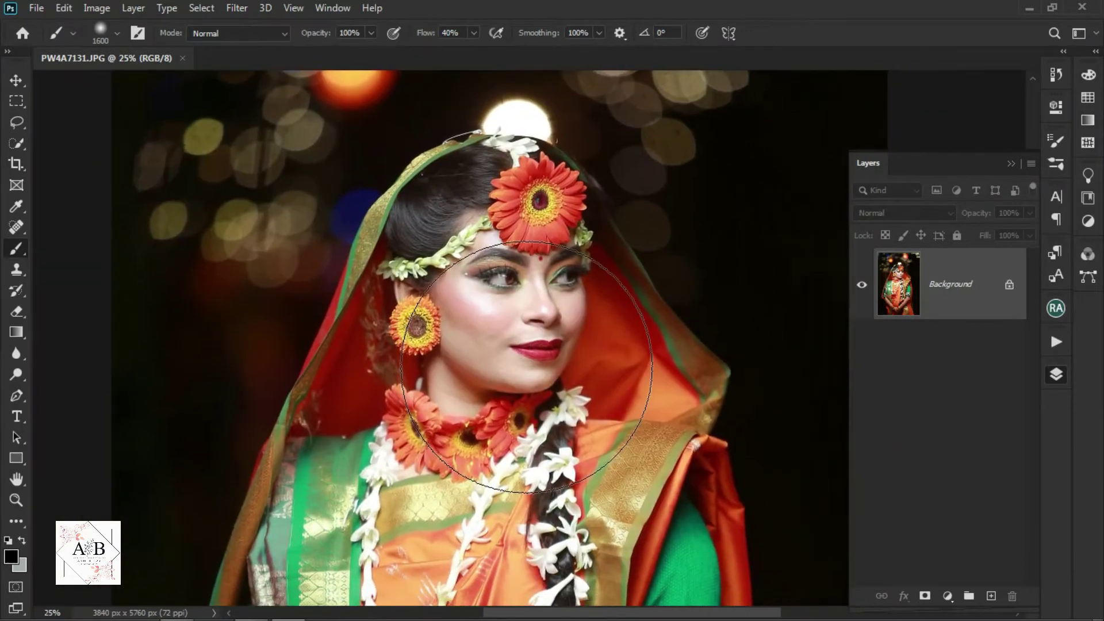
pyautogui.scroll(-1, 526, 367)
pyautogui.scroll(-1, 526, 367)
pyautogui.scroll(-1, 527, 367)
pyautogui.scroll(1, 526, 367)
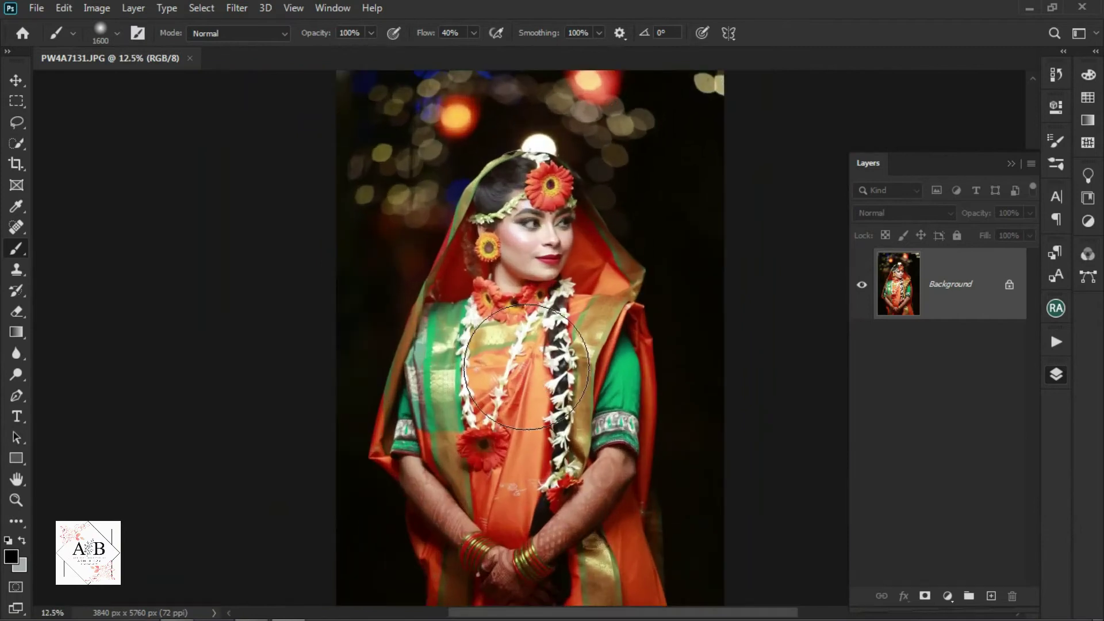
pyautogui.scroll(-1, 526, 367)
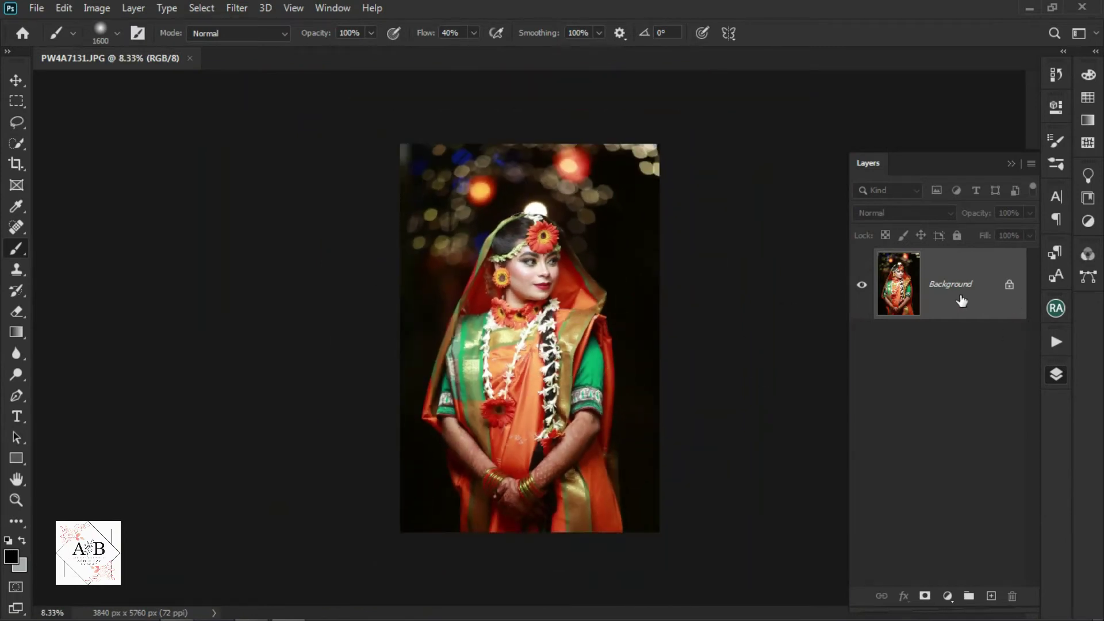
# Duplicate the Background into Layer 1 and Layer 1 copy, then zoom in on the face
pyautogui.hotkey('ctrl', 'j')
pyautogui.hotkey('ctrl', 'j')
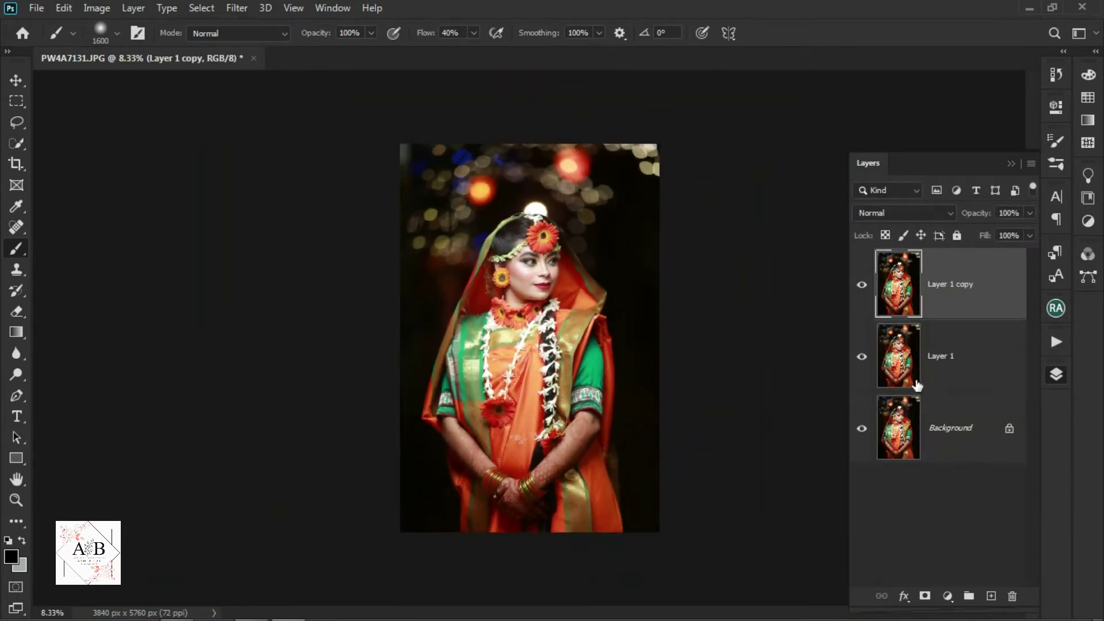
pyautogui.hotkey('ctrl', '+')
pyautogui.hotkey('ctrl', '+')
pyautogui.hotkey('ctrl', '+')
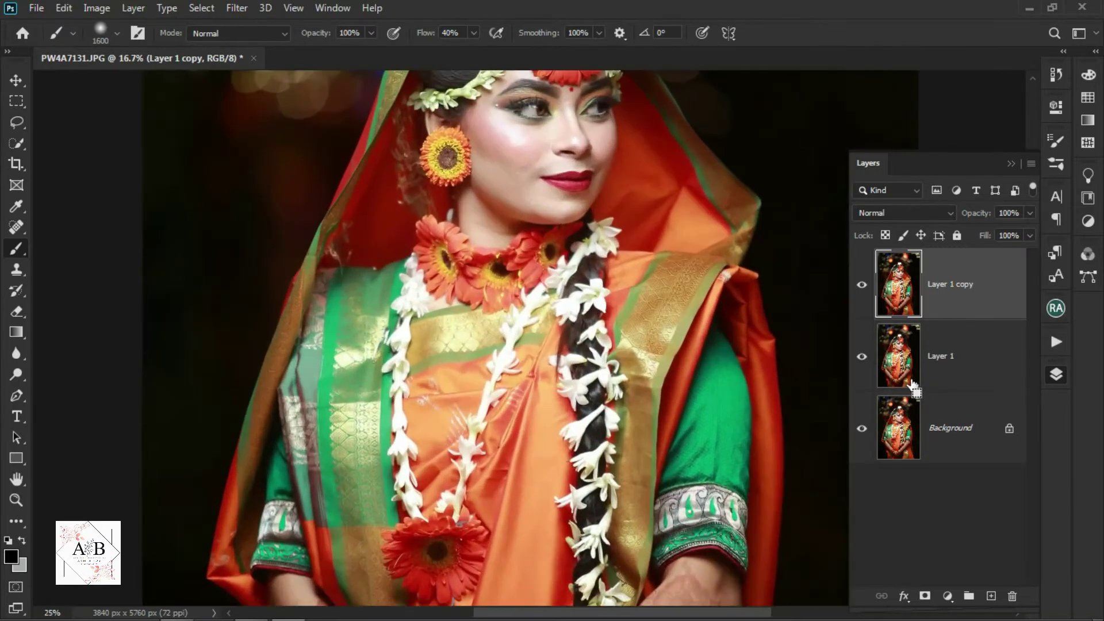
pyautogui.scroll(3, 505, 317)
pyautogui.scroll(1, 505, 317)
pyautogui.hotkey('ctrl', '+')
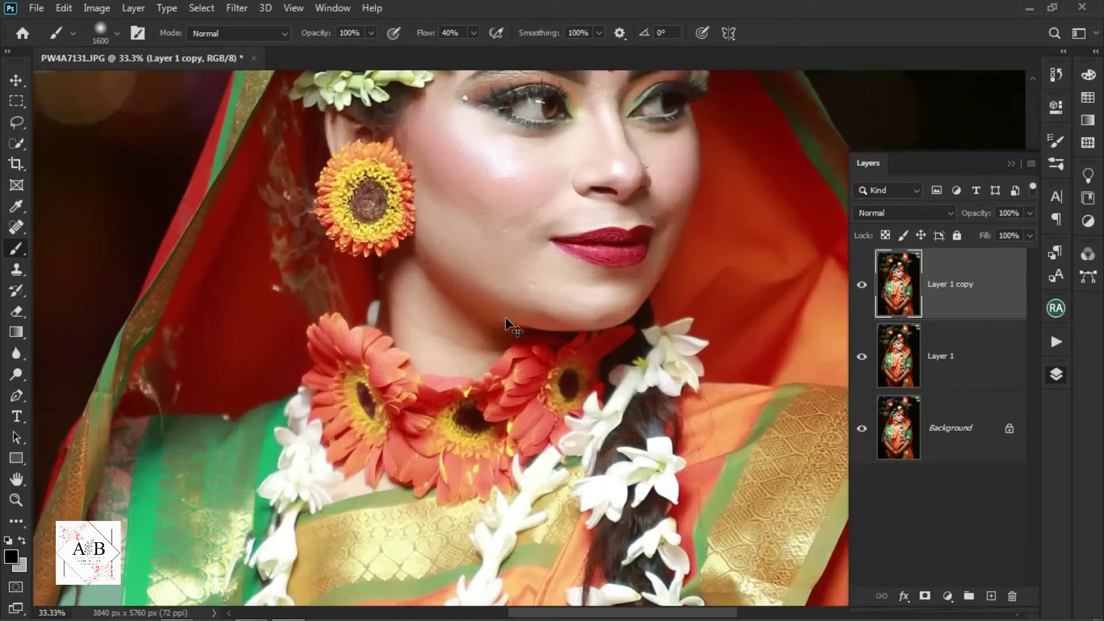
pyautogui.hotkey('ctrl', '+')
pyautogui.hotkey('ctrl', '+')
pyautogui.scroll(3, 518, 345)
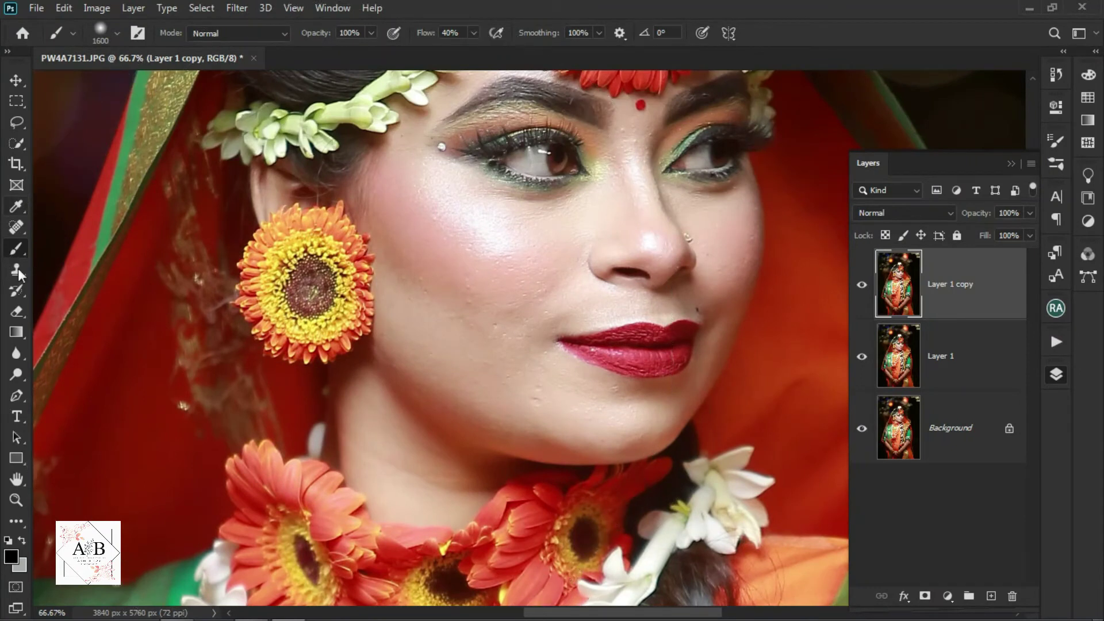
# Spot-heal a cheek blemish and the dark mole near the chin on Layer 1 copy
pyautogui.click(17, 227)
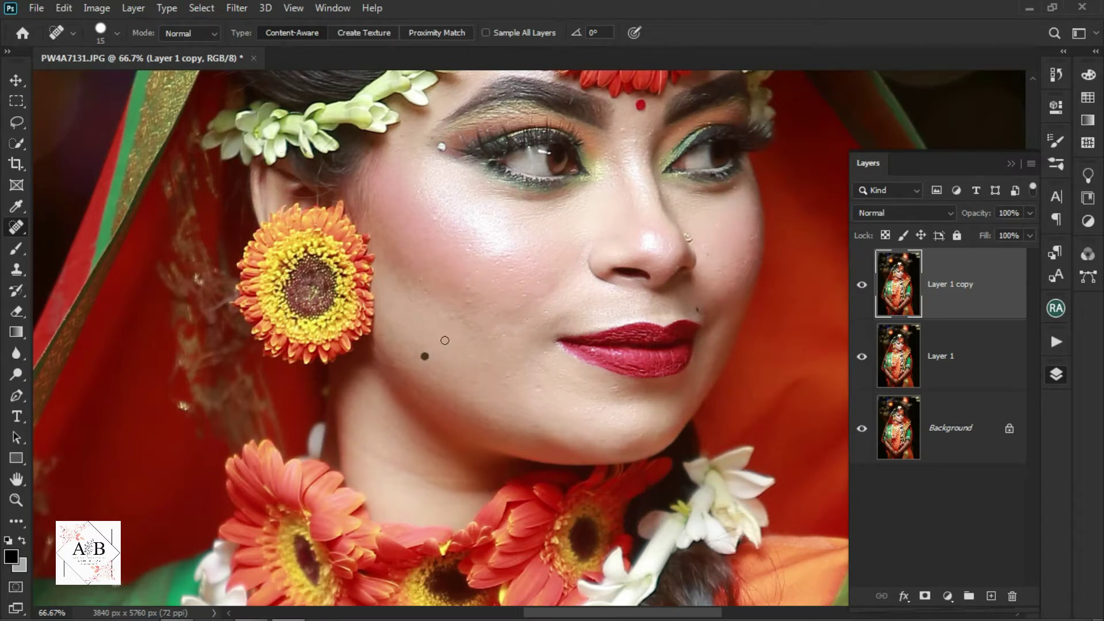
pyautogui.click(414, 298)
pyautogui.moveTo(604, 289); pyautogui.dragTo(347, 382)
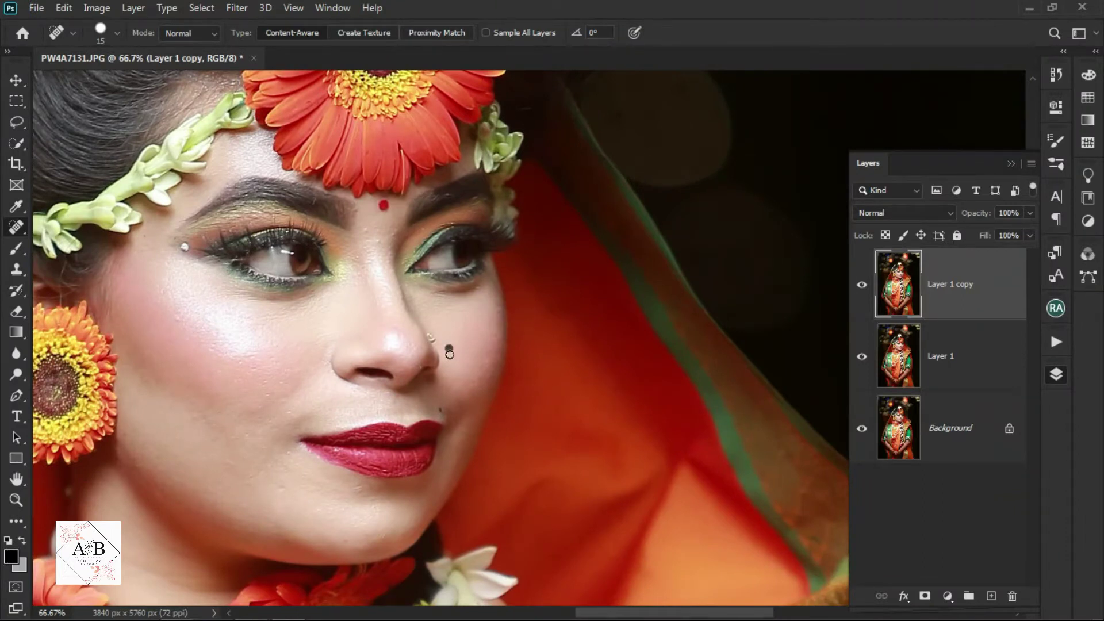
pyautogui.moveTo(300, 378); pyautogui.dragTo(358, 377)
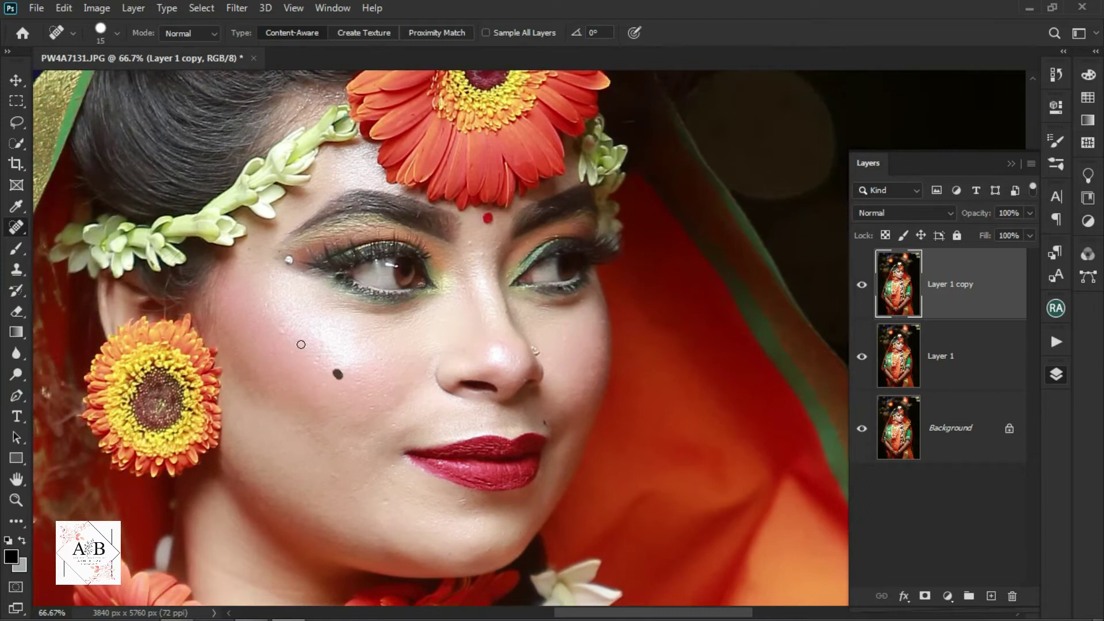
pyautogui.scroll(-3, 354, 359)
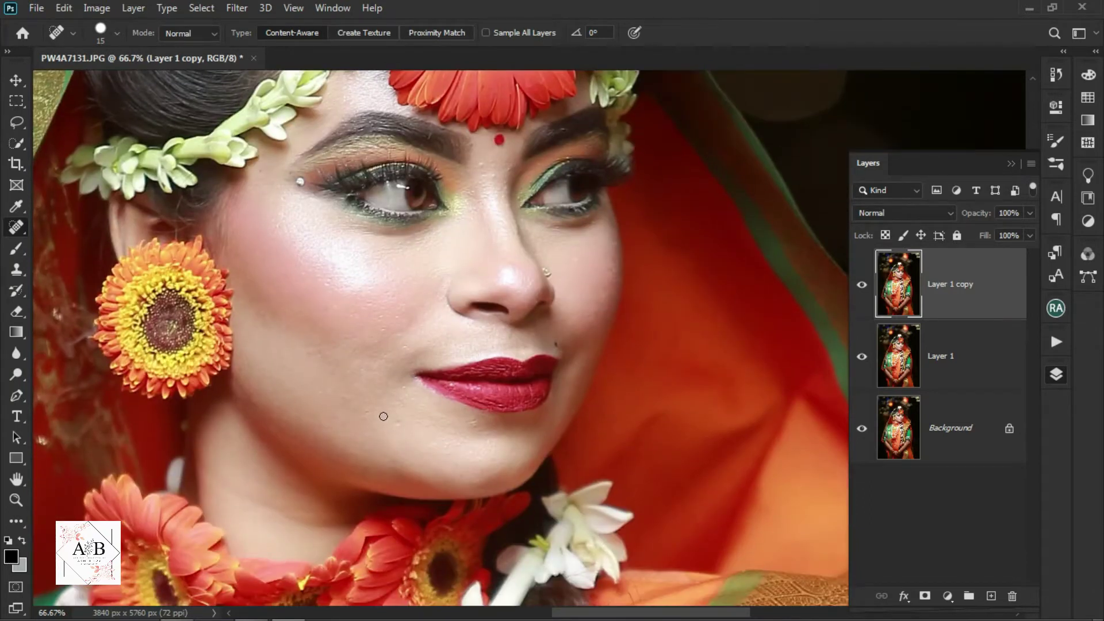
pyautogui.click(393, 423)
# Spot-heal three small blemishes around the eye and check the lower face up close
pyautogui.scroll(-2, 509, 435)
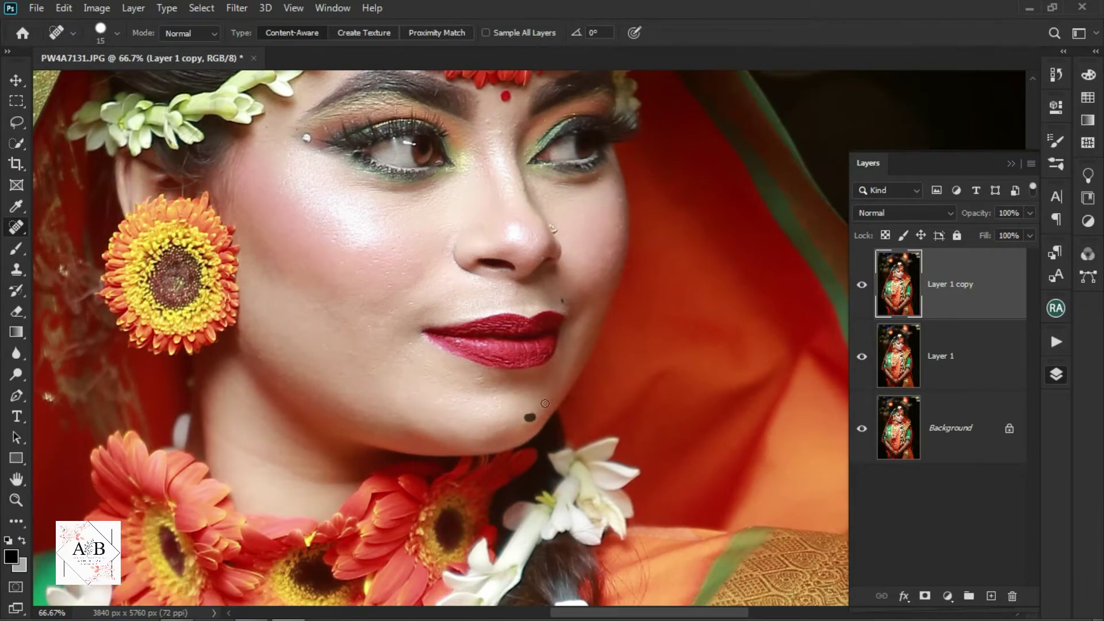
pyautogui.moveTo(373, 383); pyautogui.dragTo(451, 475)
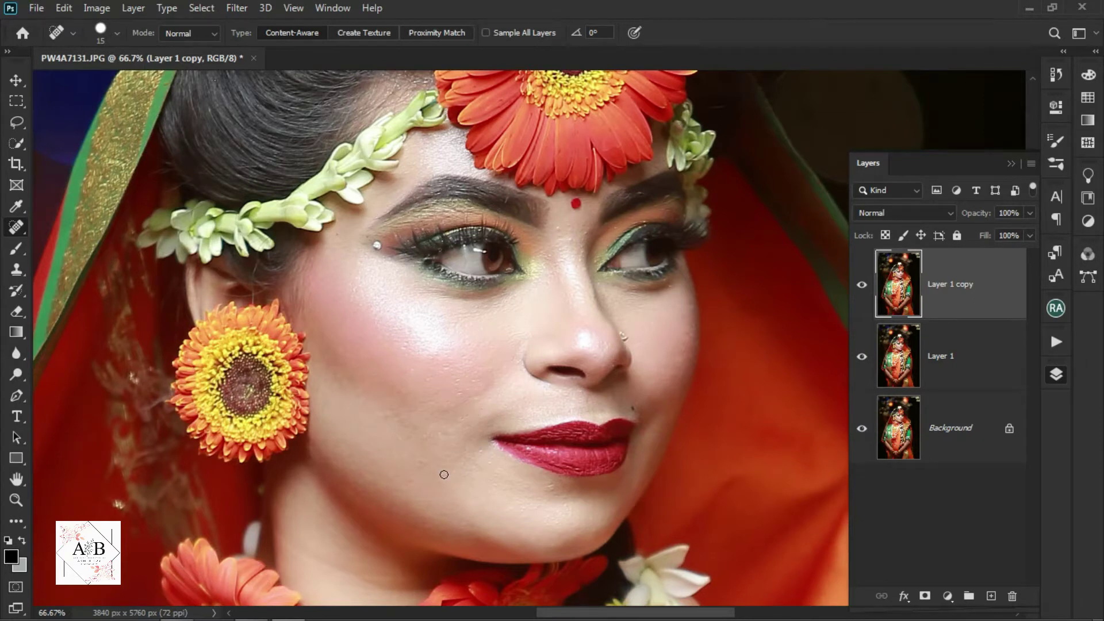
pyautogui.scroll(5, 495, 399)
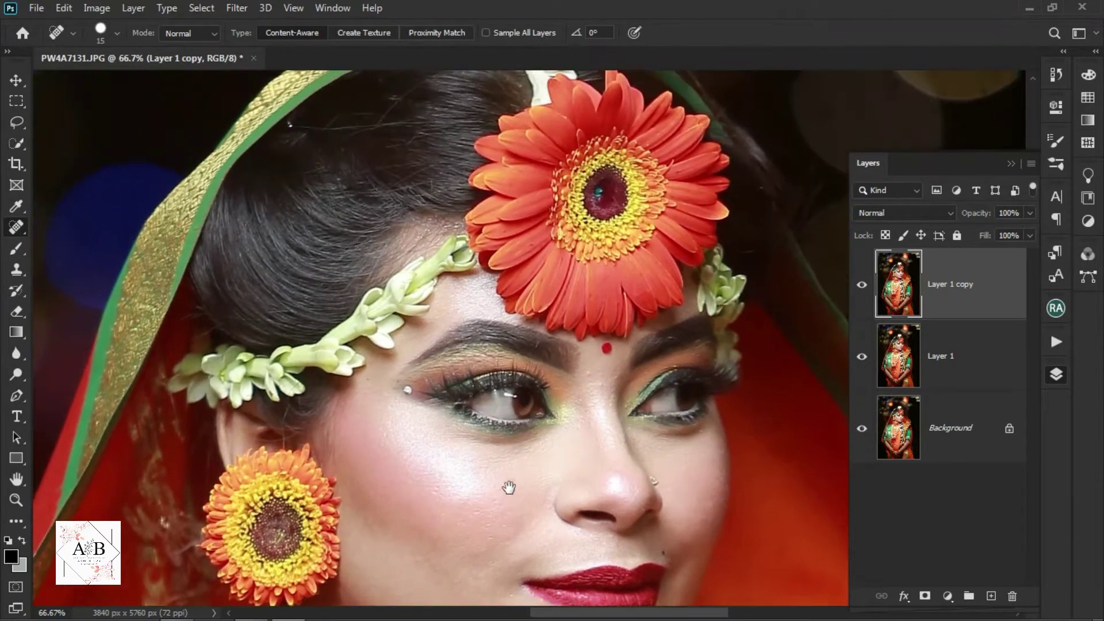
pyautogui.scroll(-2, 502, 472)
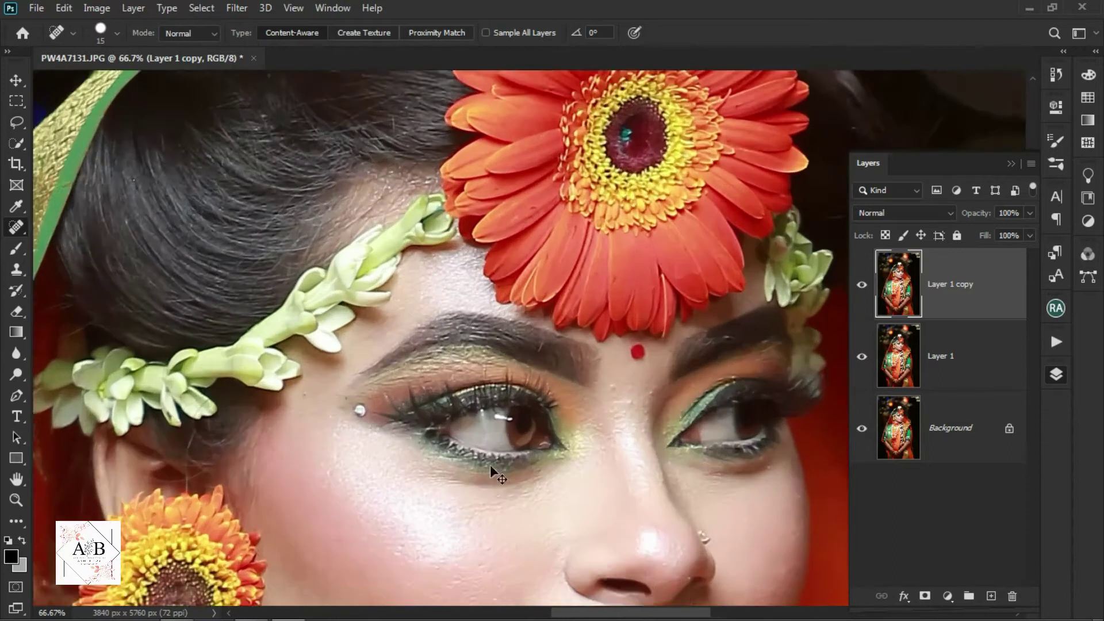
pyautogui.keyDown('alt'); pyautogui.scroll(3, 495, 469); pyautogui.keyUp('alt')
pyautogui.hscroll(-5, 420, 370)
pyautogui.click(392, 370)
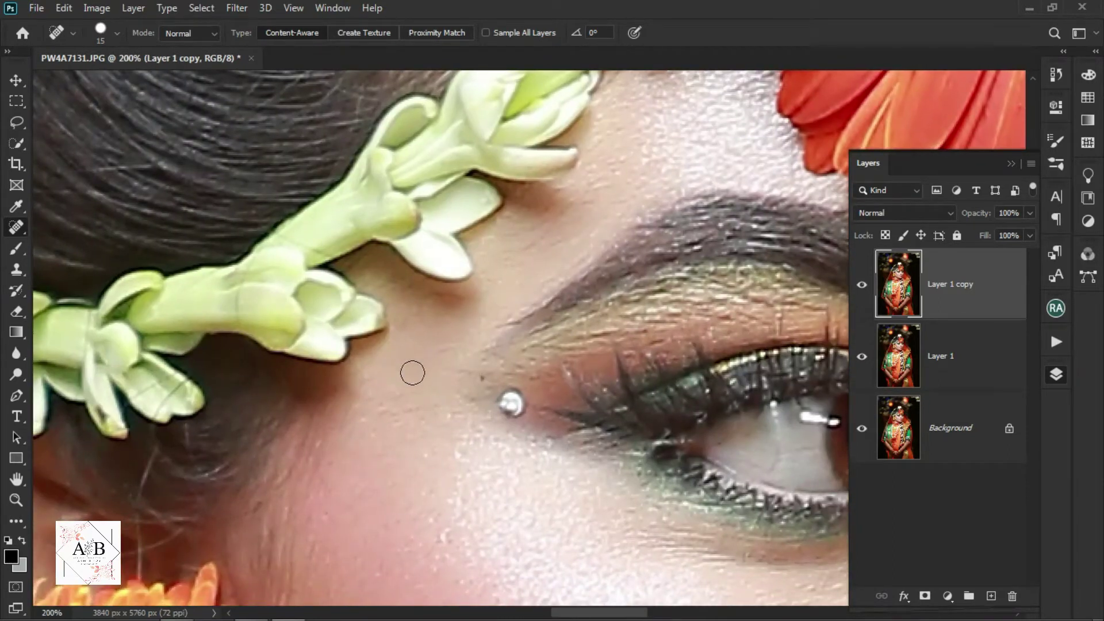
pyautogui.click(390, 416)
pyautogui.click(426, 409)
pyautogui.keyDown('alt'); pyautogui.scroll(1, 528, 523); pyautogui.keyUp('alt')
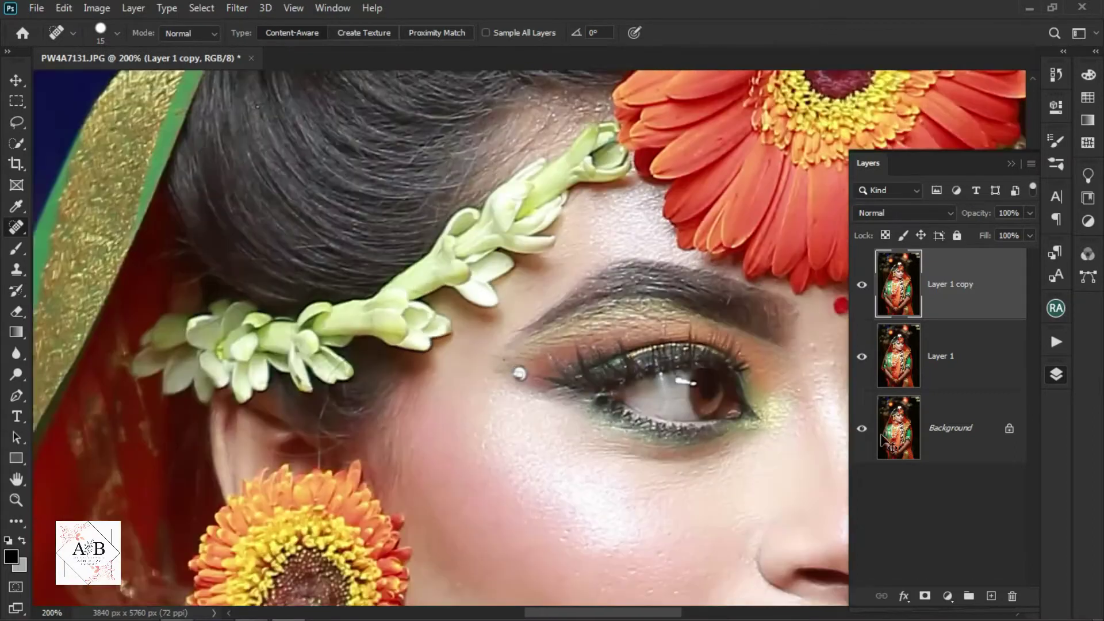
pyautogui.keyDown('alt'); pyautogui.scroll(1, 528, 523); pyautogui.keyUp('alt')
pyautogui.keyDown('alt'); pyautogui.scroll(1, 528, 523); pyautogui.keyUp('alt')
pyautogui.moveTo(603, 451); pyautogui.dragTo(529, 384)
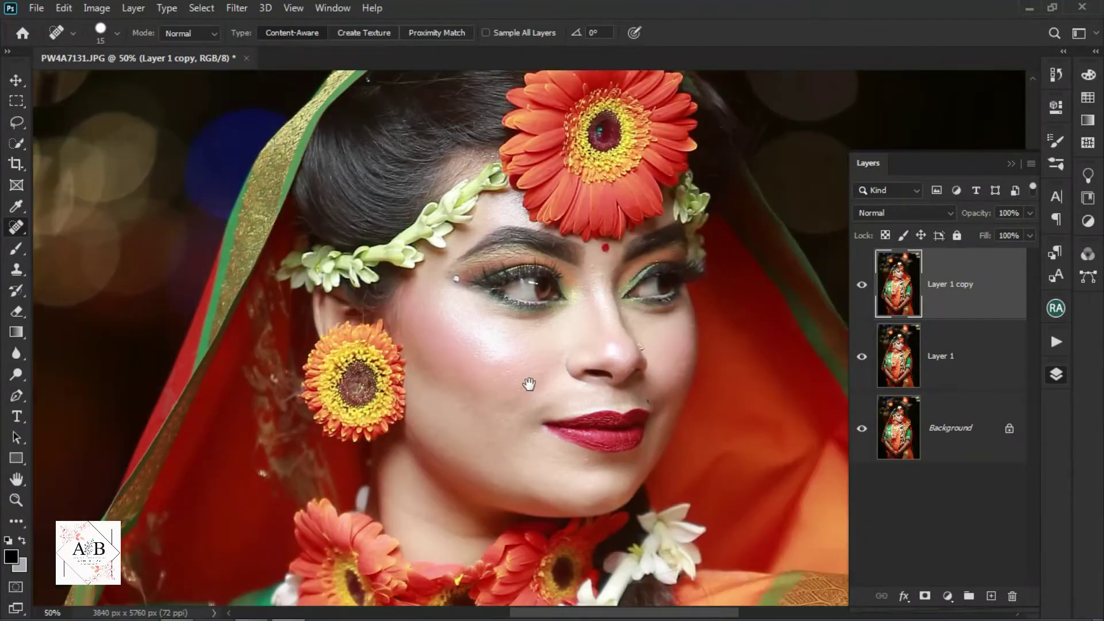
pyautogui.hotkey('ctrl', '+')
# Compare with Layer 1 copy hidden, then merge the copy down into Layer 1
pyautogui.click(857, 285)
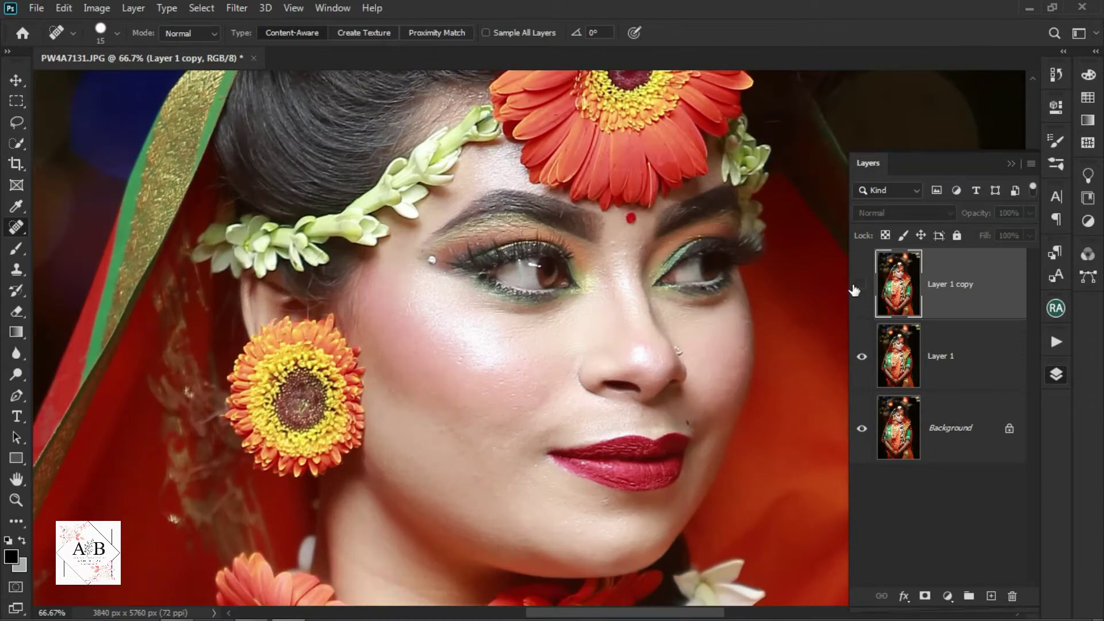
pyautogui.rightClick(972, 321)
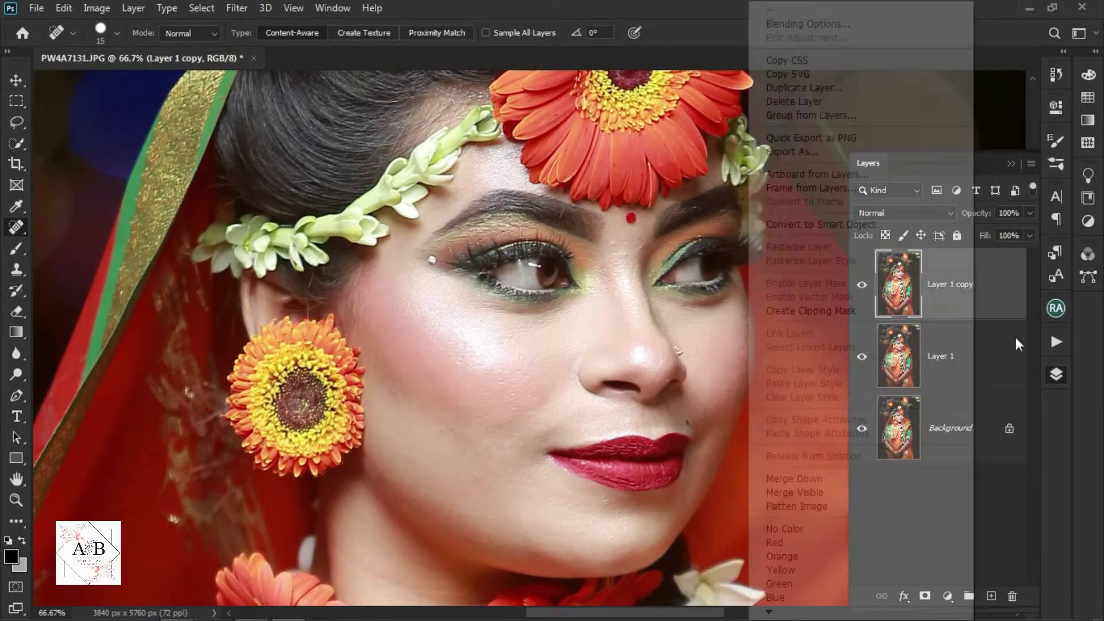
pyautogui.click(817, 475)
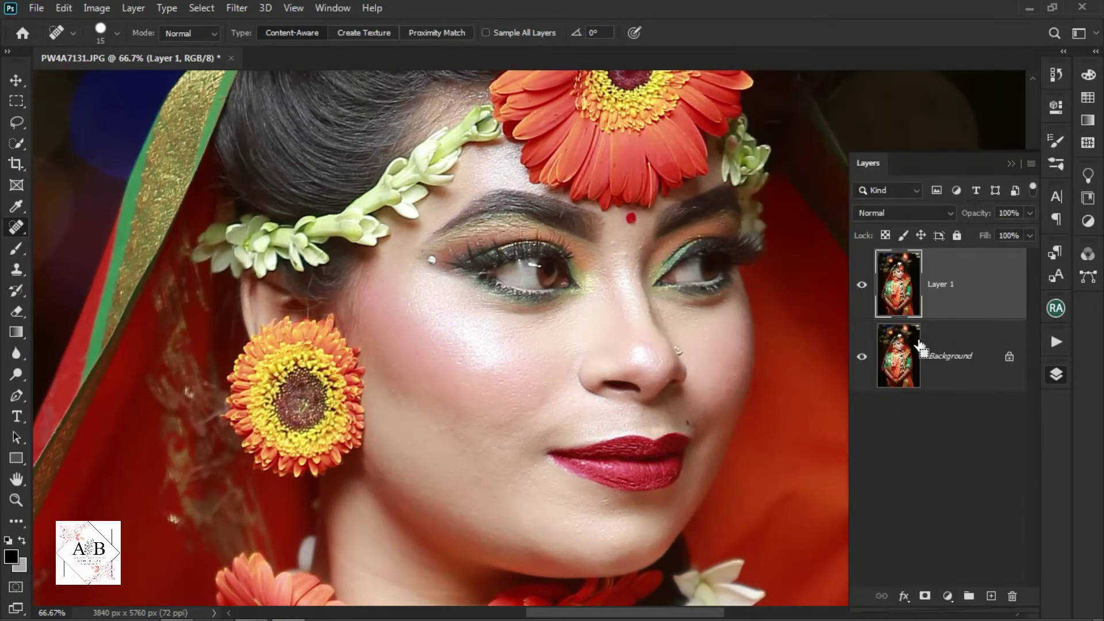
pyautogui.hotkey('ctrl', '-')
pyautogui.hotkey('ctrl', '-')
pyautogui.hotkey('ctrl', '-')
pyautogui.hotkey('ctrl', '-')
pyautogui.hotkey('ctrl', '-')
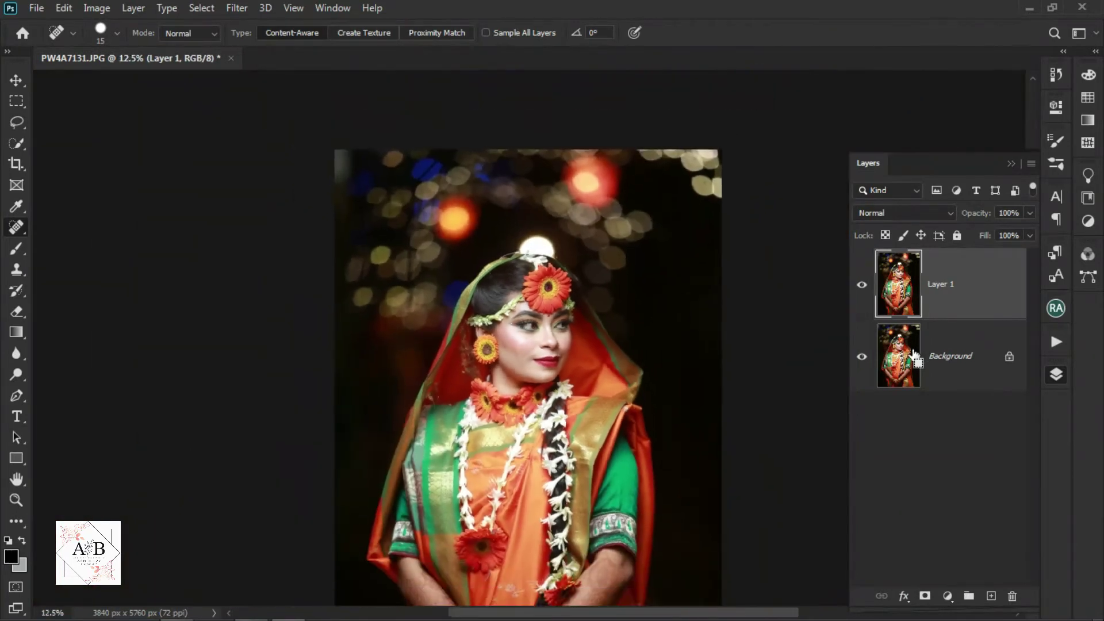
pyautogui.hotkey('ctrl', '-')
# Apply Levels of 13, 1.10 and 246 to Layer 1, then duplicate it
pyautogui.hotkey('ctrl', 'l')
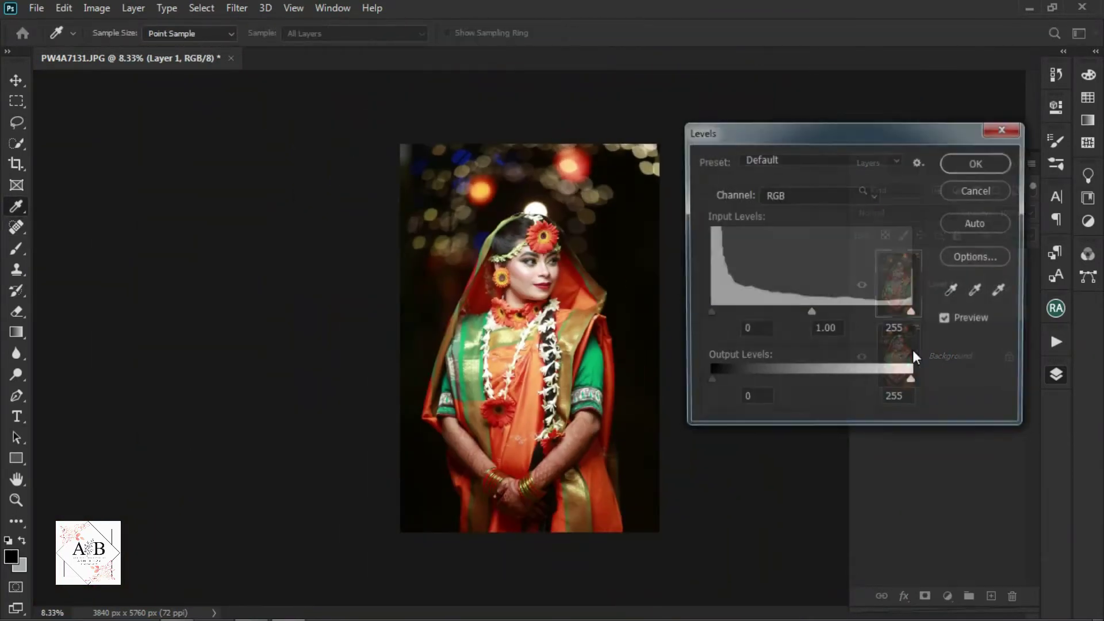
pyautogui.moveTo(709, 314); pyautogui.dragTo(719, 316)
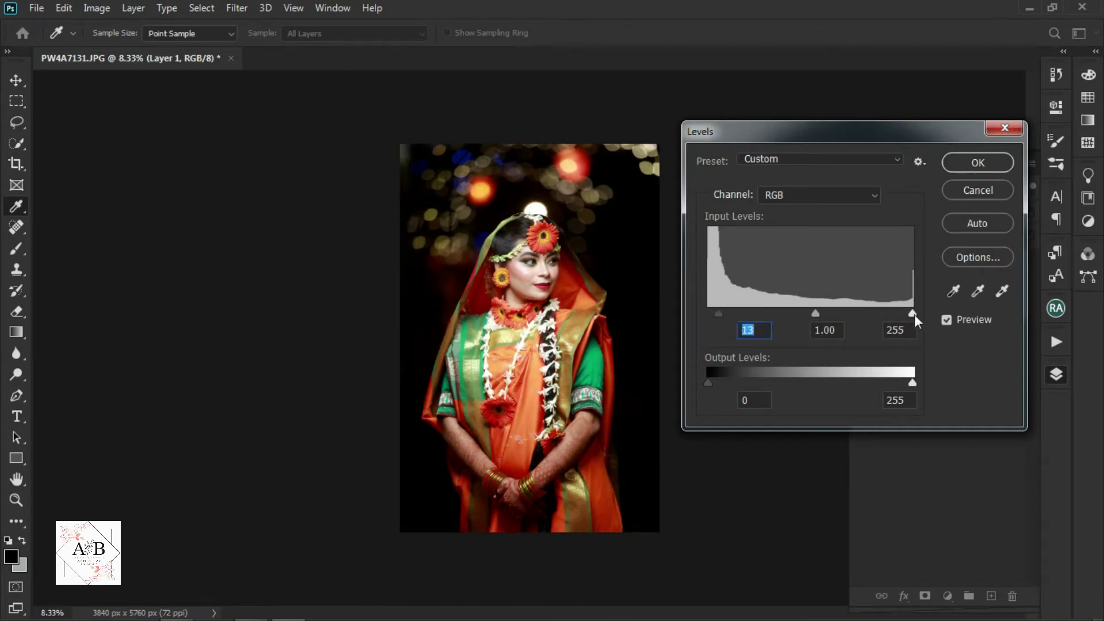
pyautogui.click(807, 315)
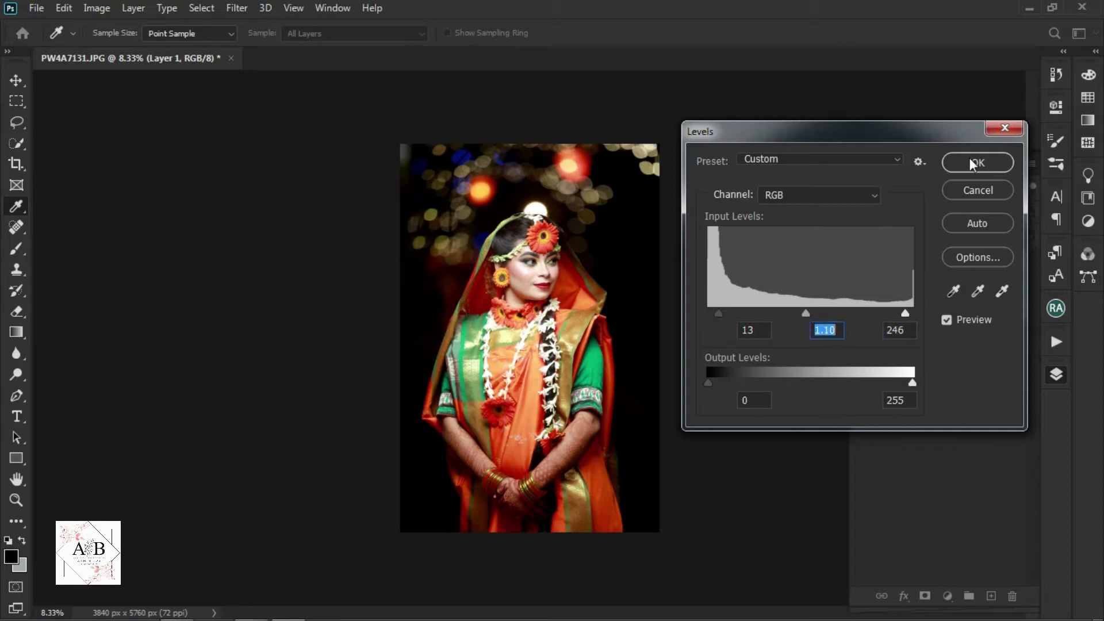
pyautogui.click(969, 159)
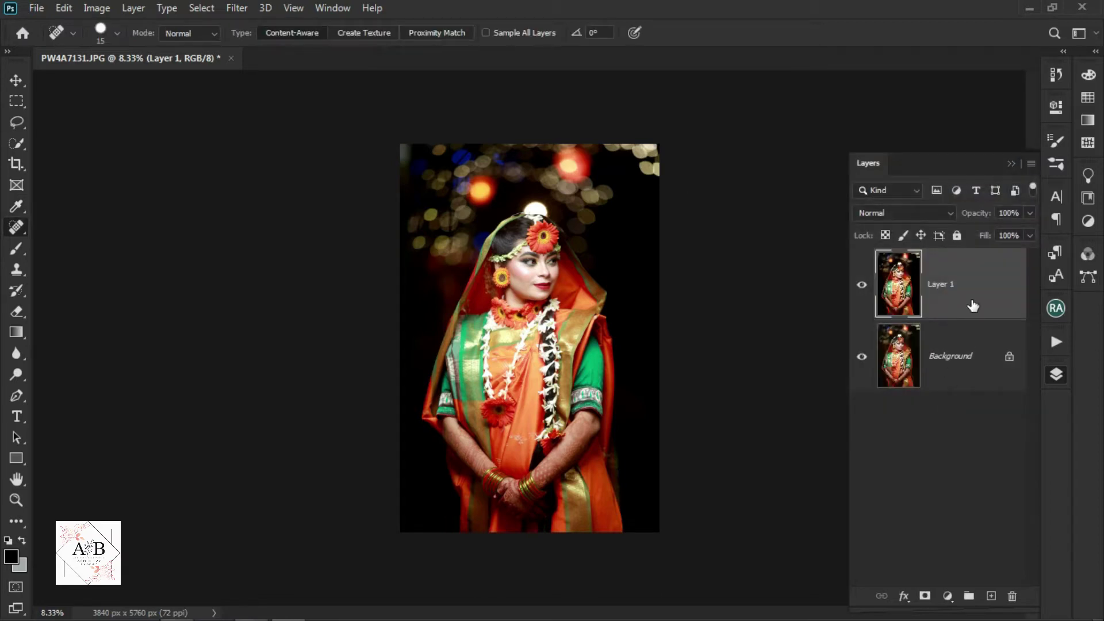
pyautogui.hotkey('ctrl', 'j')
# Apply Shadows/Highlights with 35% shadows to Layer 1 copy
pyautogui.click(96, 8)
pyautogui.moveTo(122, 50)
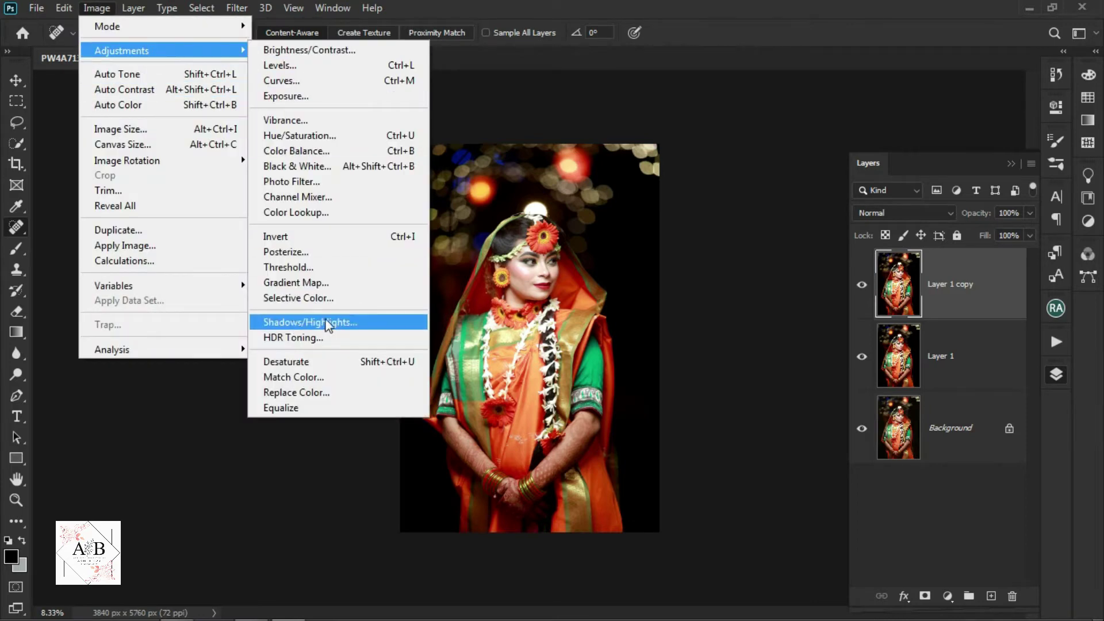
pyautogui.click(327, 325)
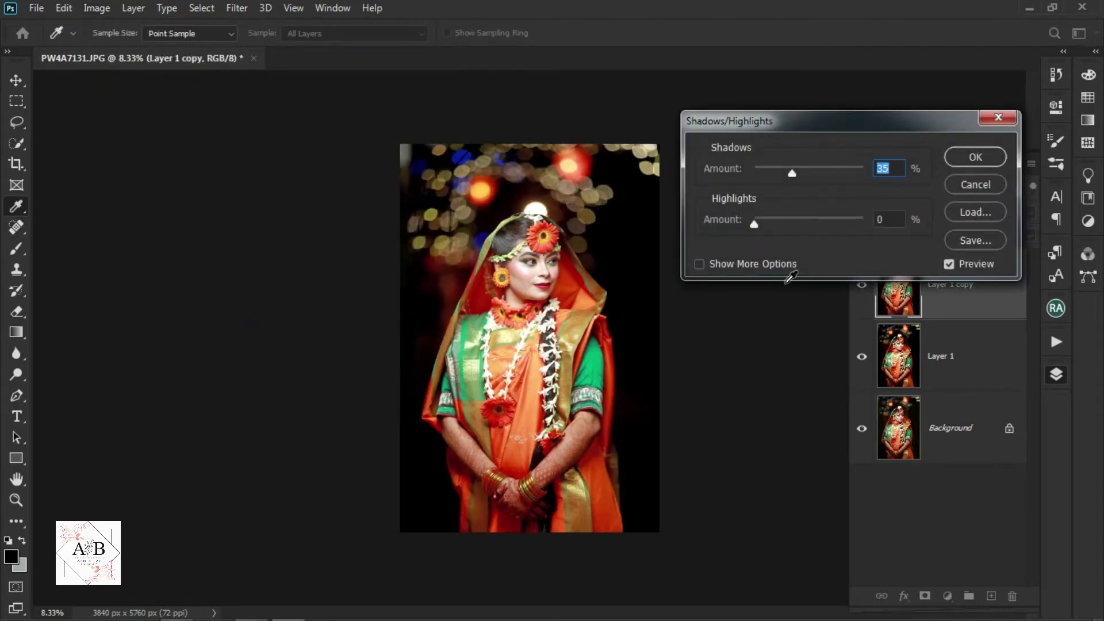
pyautogui.hotkey('ctrl', '+')
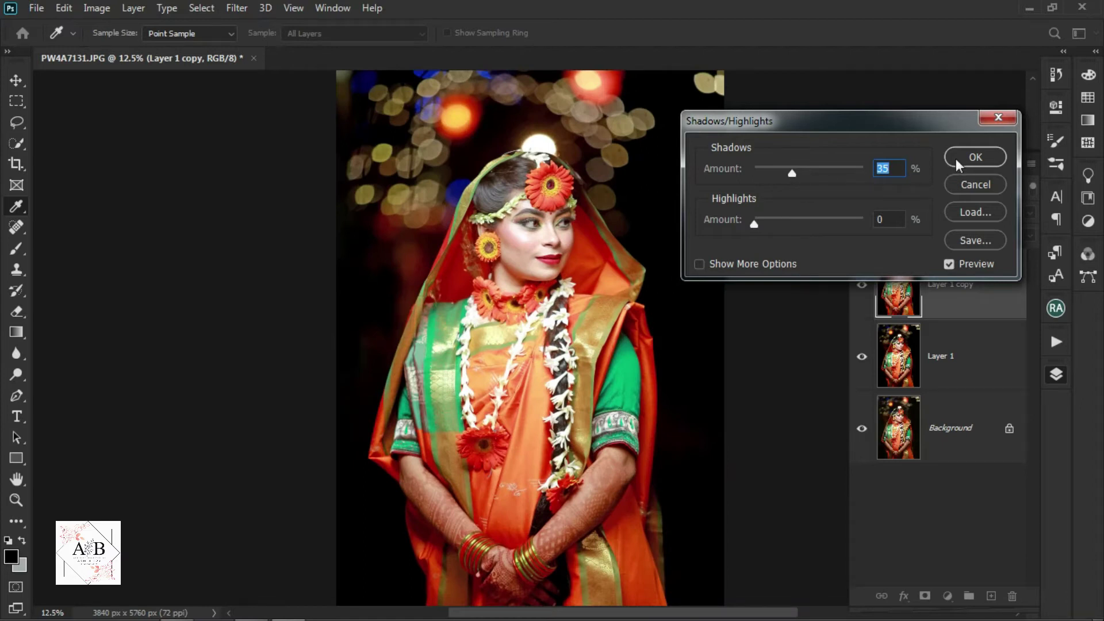
pyautogui.click(956, 158)
pyautogui.press('j')
# Compare the brightened copy on and off, then merge it down into Layer 1
pyautogui.click(862, 284)
pyautogui.click(862, 286)
pyautogui.click(862, 286)
pyautogui.rightClick(971, 305)
pyautogui.click(834, 477)
pyautogui.hotkey('ctrl', '-')
pyautogui.hotkey('ctrl', '+')
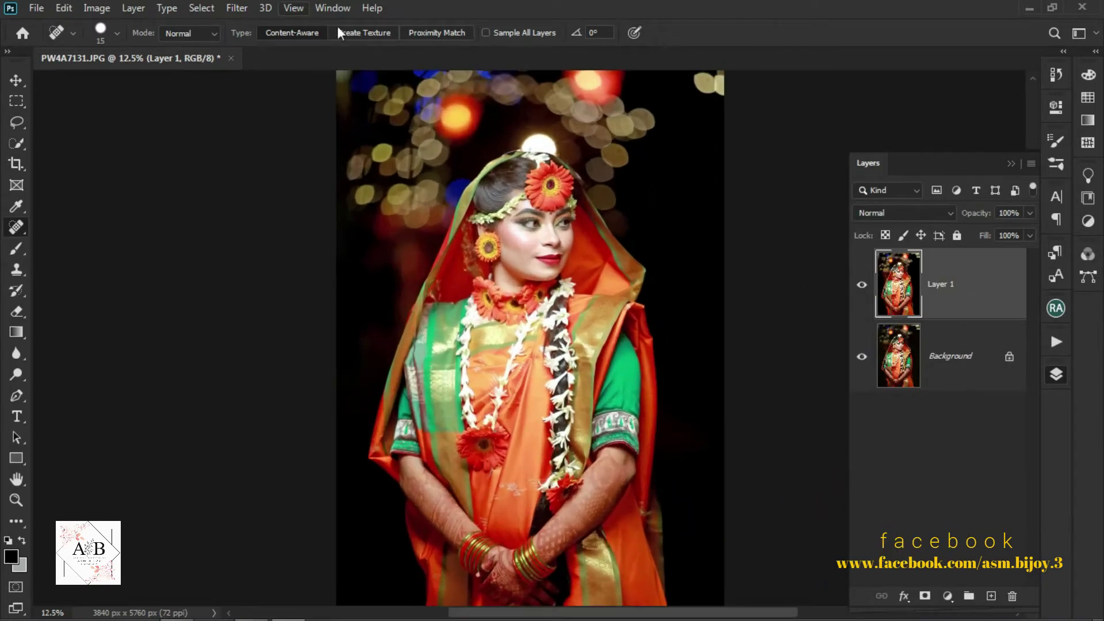
pyautogui.click(201, 8)
pyautogui.moveTo(236, 8)
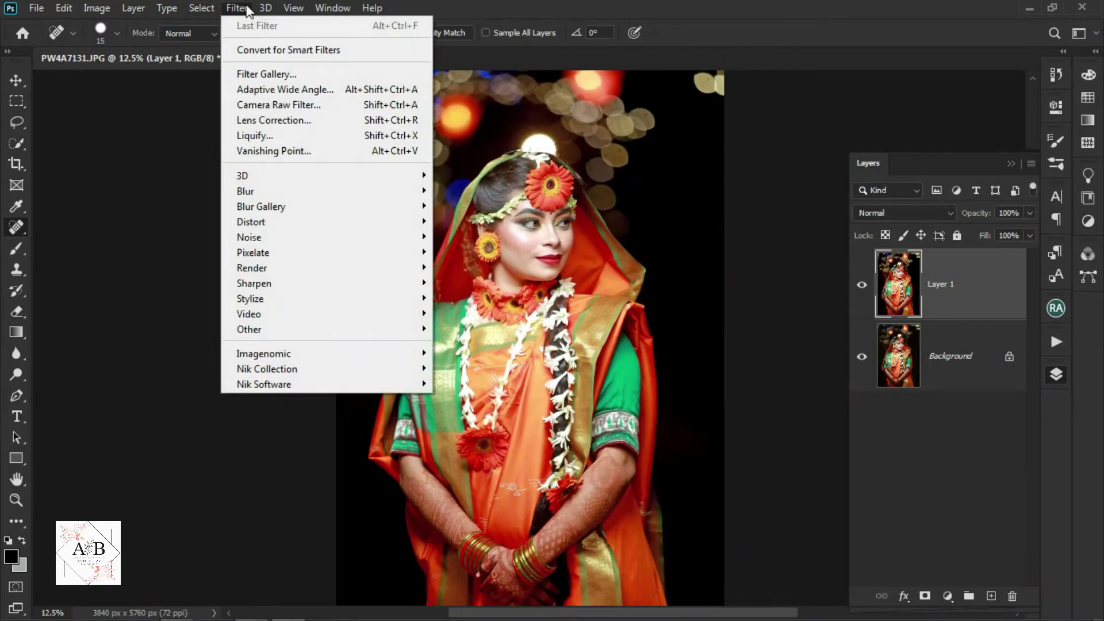
pyautogui.click(288, 105)
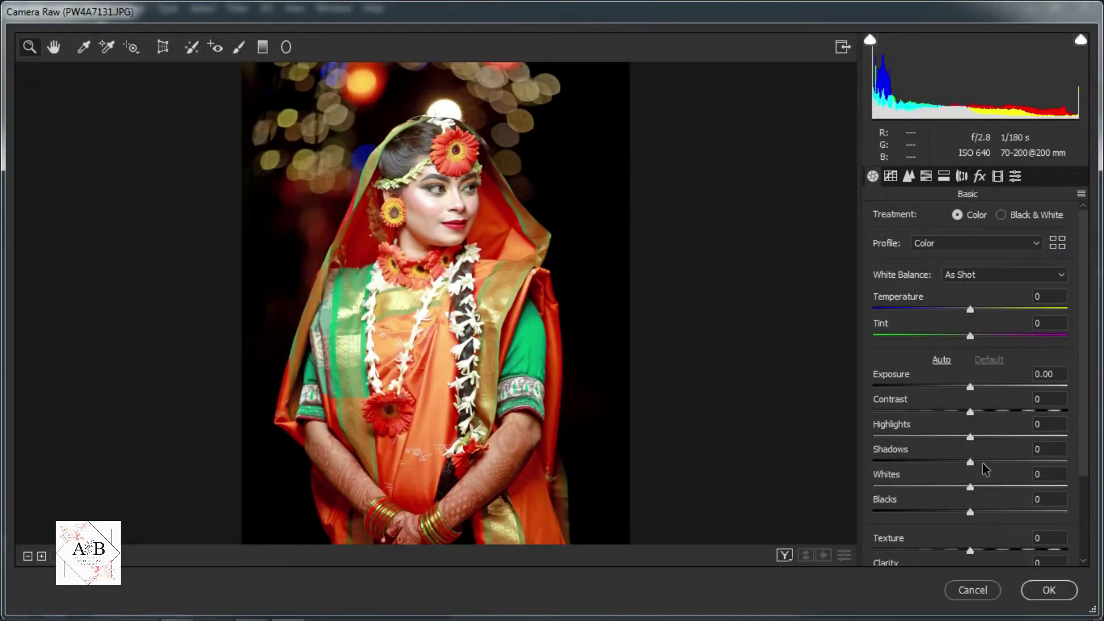
# In Camera Raw Basic, set Whites -43, Blacks -24, Texture/Clarity +7, Exposure +0.25, Dehaze +13
pyautogui.moveTo(970, 487)
pyautogui.mouseDown()
pyautogui.moveTo(929, 487)
pyautogui.moveTo(946, 512)
pyautogui.mouseUp()
pyautogui.moveTo(970, 461)
pyautogui.mouseDown()
pyautogui.moveTo(993, 466)
pyautogui.moveTo(948, 441)
pyautogui.moveTo(984, 411)
pyautogui.mouseUp()
pyautogui.scroll(-3, 984, 412)
pyautogui.moveTo(970, 488); pyautogui.dragTo(983, 489)
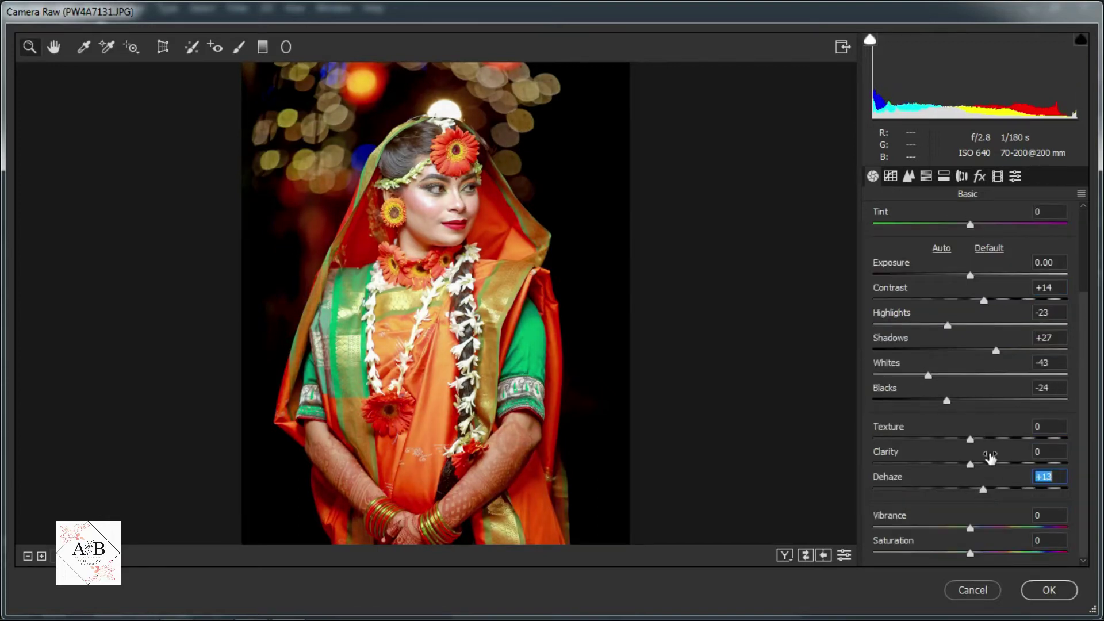
pyautogui.moveTo(970, 440); pyautogui.dragTo(977, 467)
pyautogui.moveTo(970, 275); pyautogui.dragTo(975, 275)
pyautogui.moveTo(990, 348); pyautogui.dragTo(981, 350)
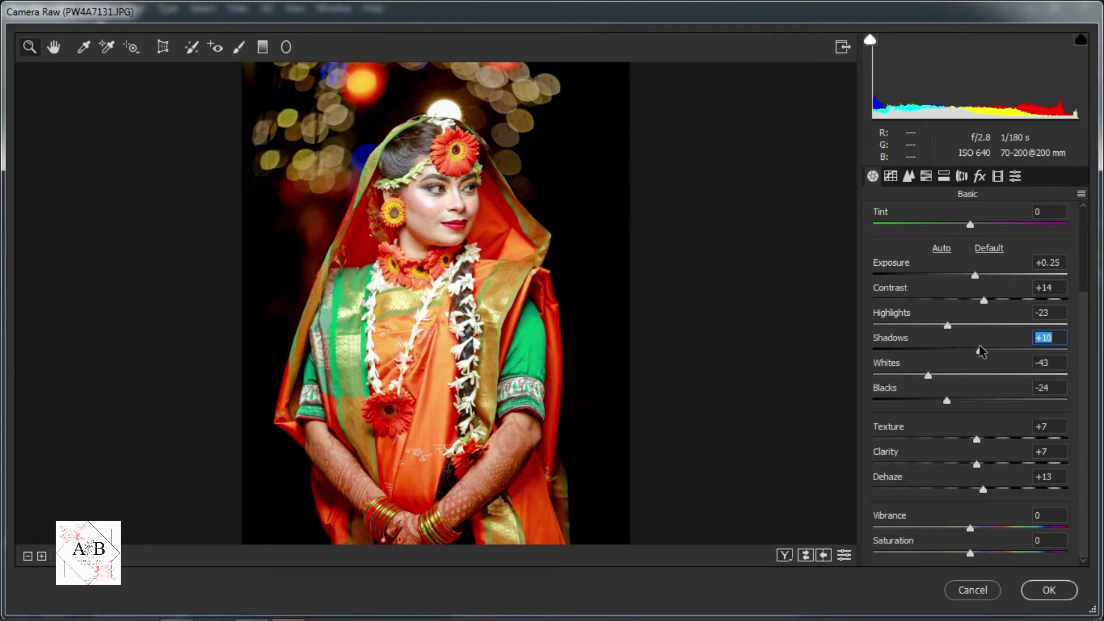
pyautogui.hotkey('ctrl', '-')
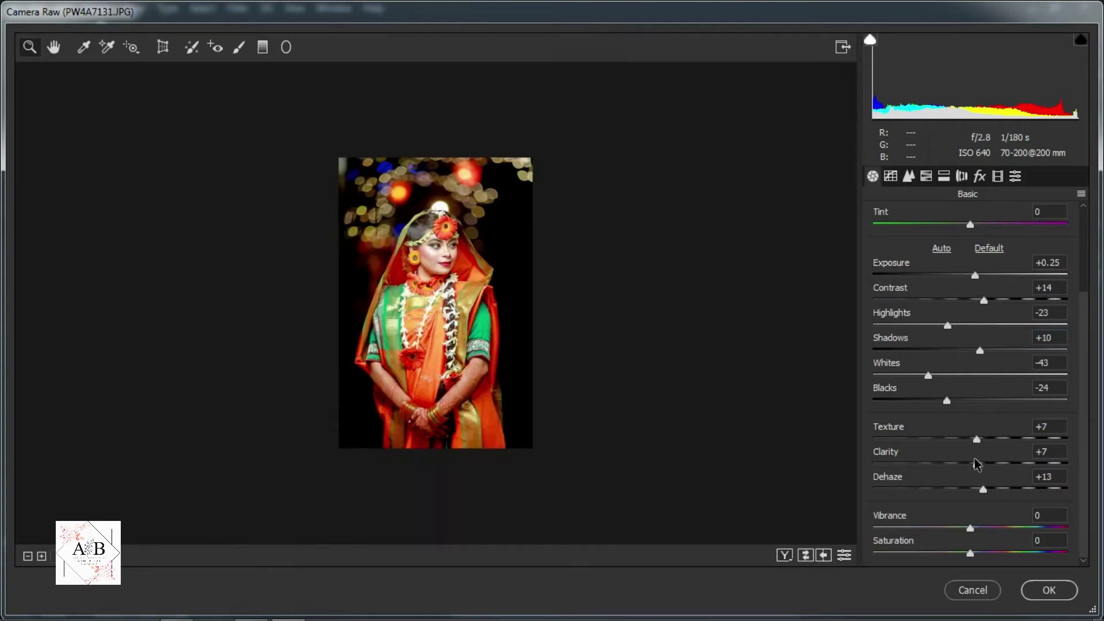
pyautogui.click(979, 462)
pyautogui.hotkey('ctrl', '+')
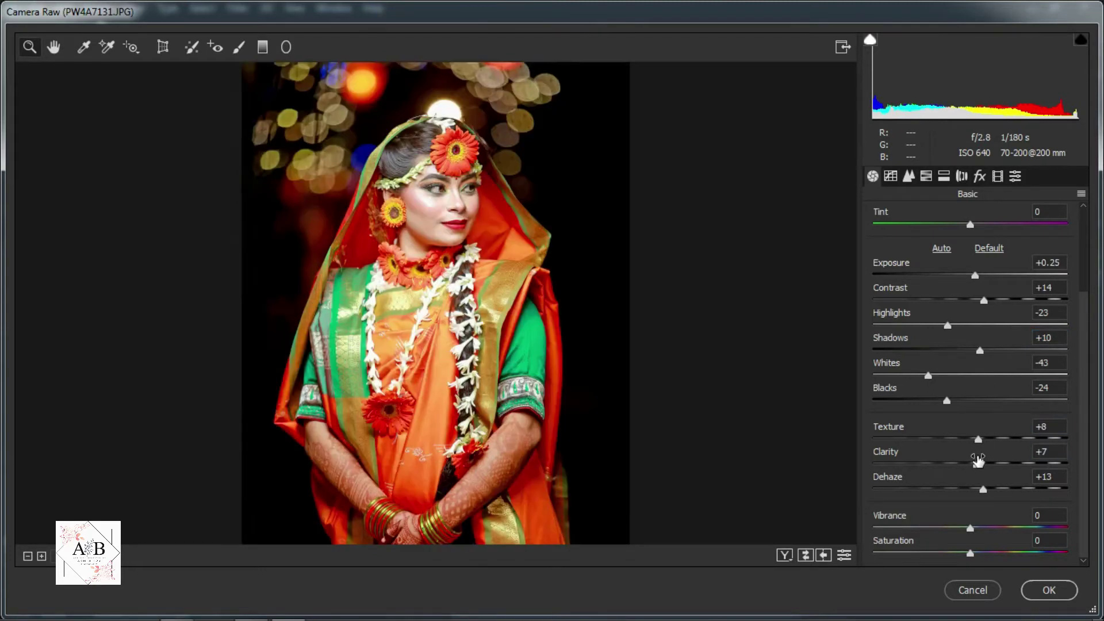
pyautogui.click(909, 175)
# Set tone-curve Darks +24, Shadows -18, Lights -14 and Highlights +4
pyautogui.moveTo(970, 529); pyautogui.dragTo(993, 529)
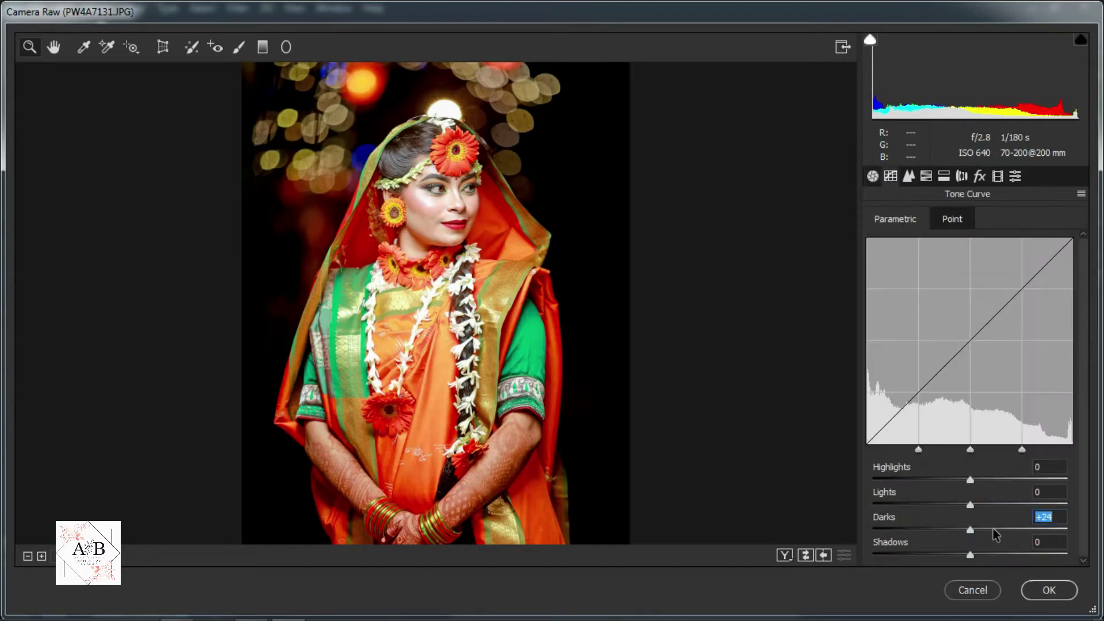
pyautogui.click(954, 555)
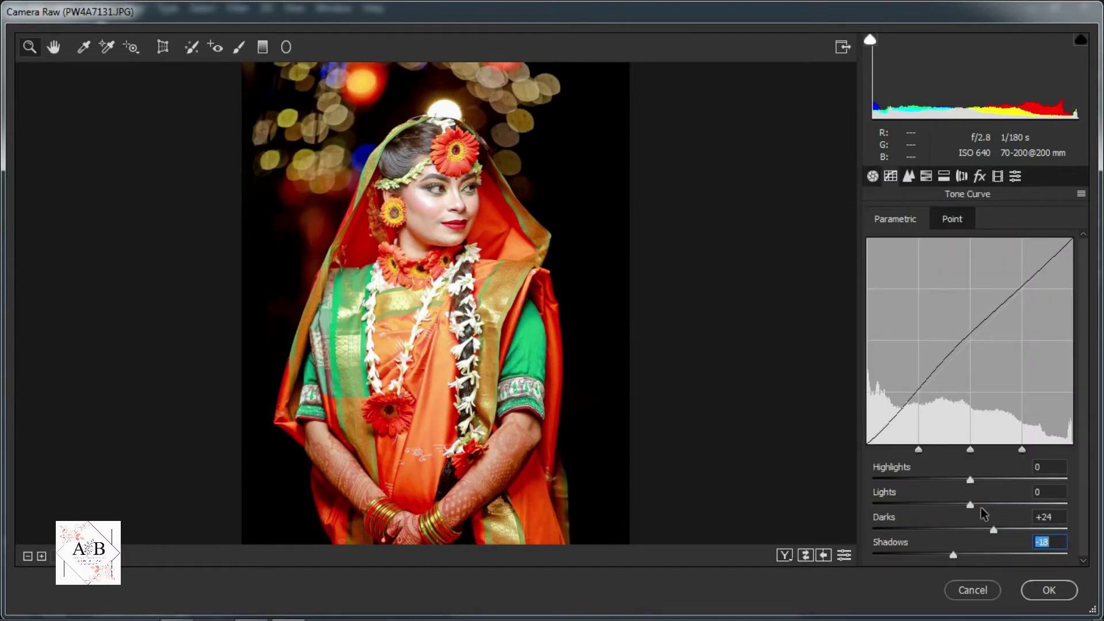
pyautogui.moveTo(970, 505)
pyautogui.mouseDown()
pyautogui.moveTo(956, 505)
pyautogui.moveTo(970, 482)
pyautogui.moveTo(982, 482)
pyautogui.mouseUp()
pyautogui.click(976, 480)
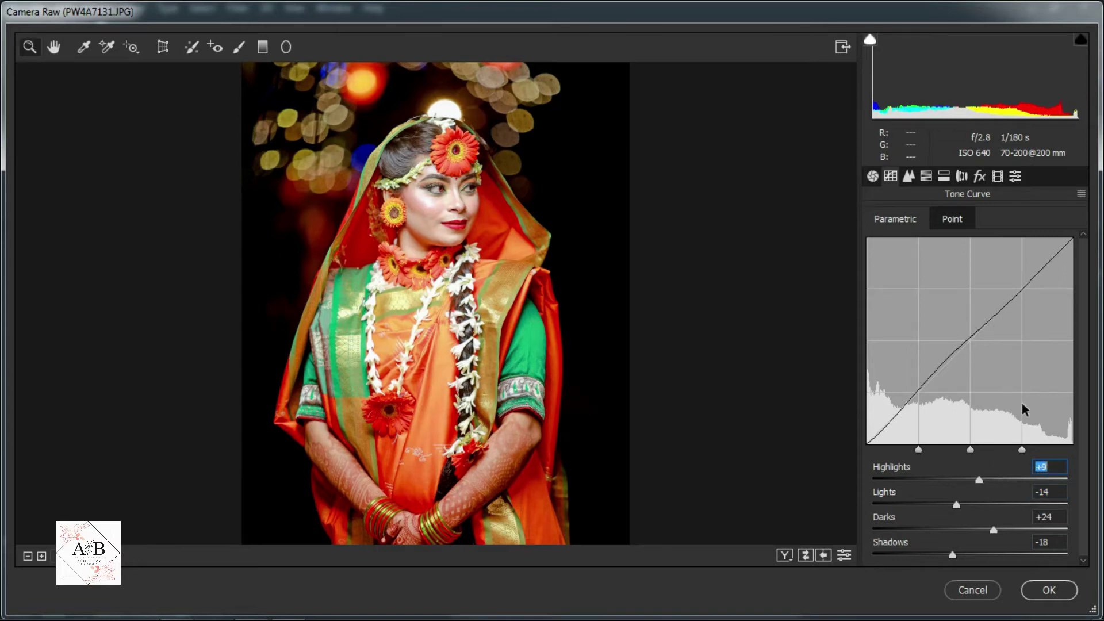
pyautogui.hotkey('ctrl', '-')
# Add a -42 post-crop vignette and apply the Camera Raw grade to Layer 1
pyautogui.click(979, 176)
pyautogui.moveTo(951, 387); pyautogui.dragTo(941, 398)
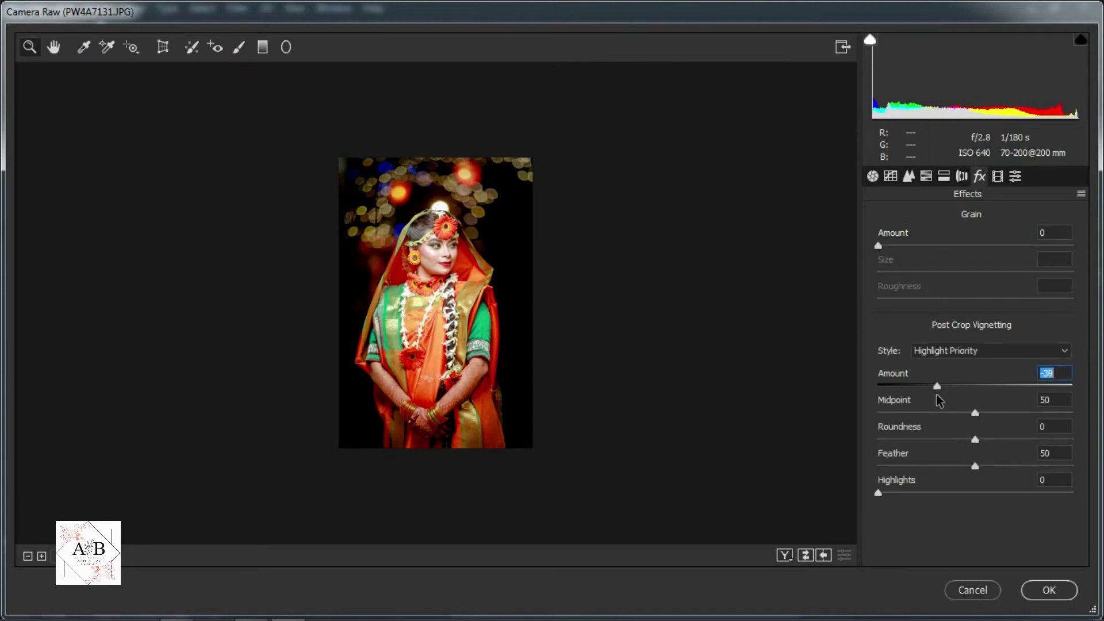
pyautogui.hotkey('ctrl', '0')
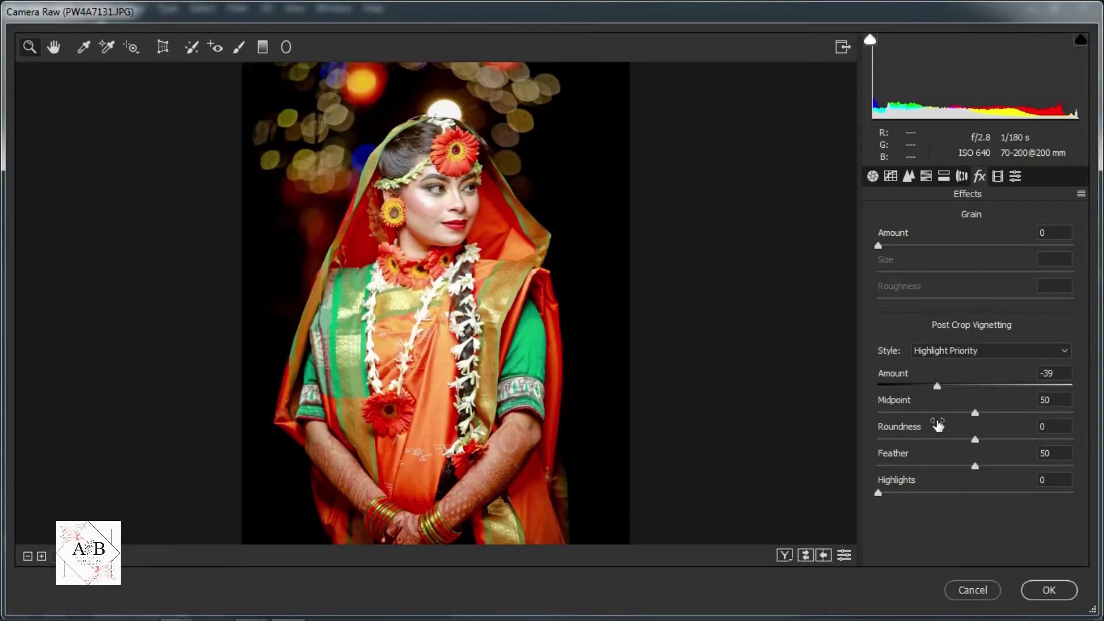
pyautogui.hotkey('ctrl', '-')
pyautogui.click(936, 387)
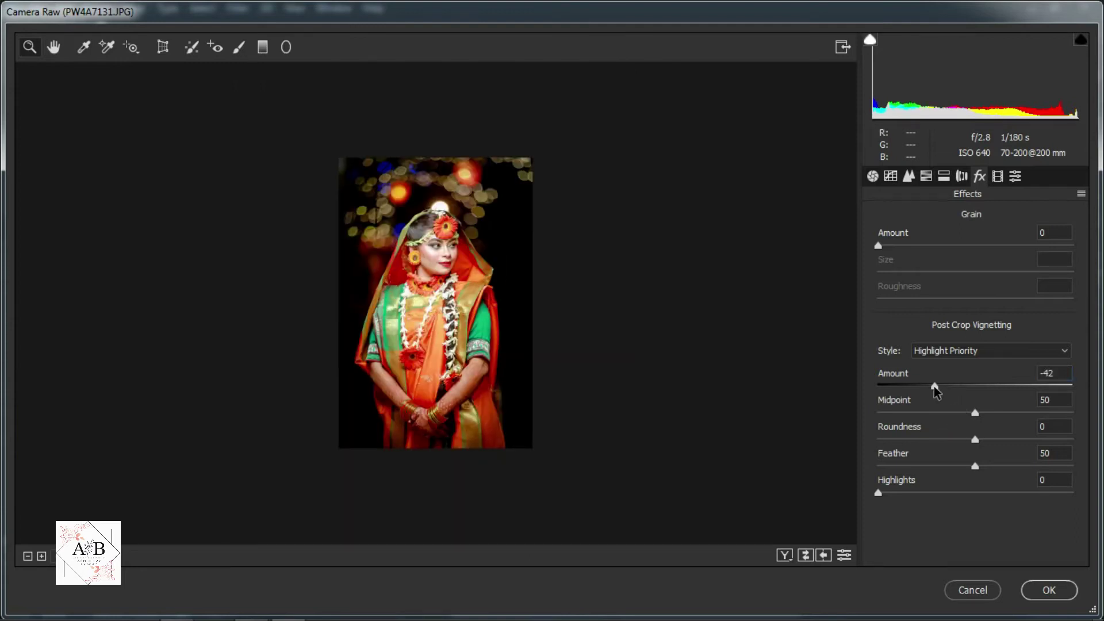
pyautogui.hotkey('ctrl', '0')
pyautogui.click(1036, 594)
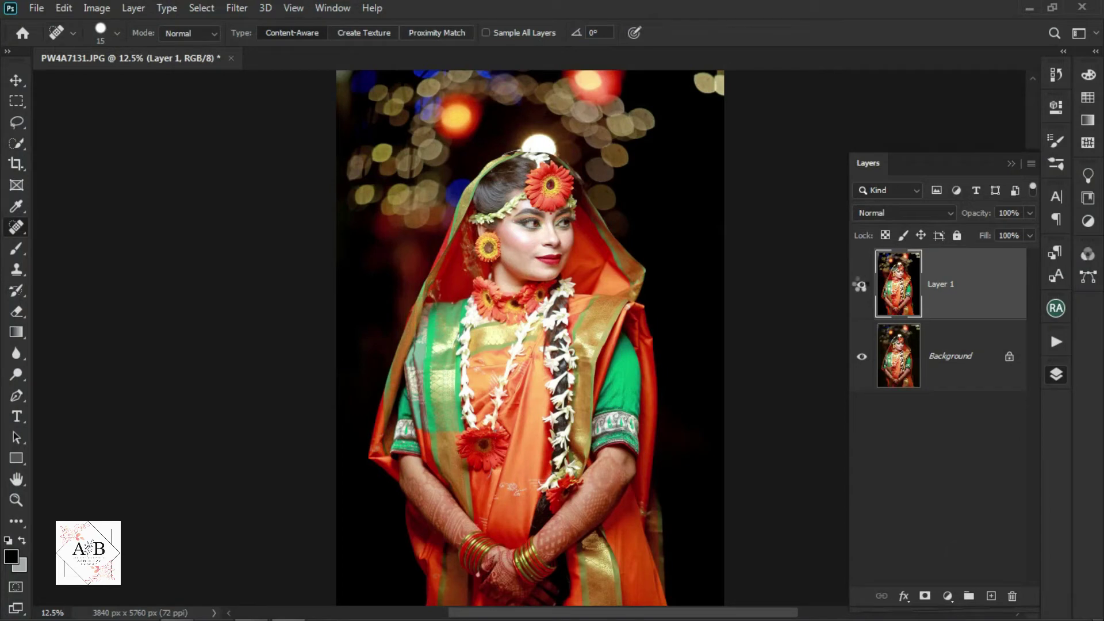
# Toggle Layer 1's visibility repeatedly to compare the grade with the original photo
pyautogui.click(862, 284)
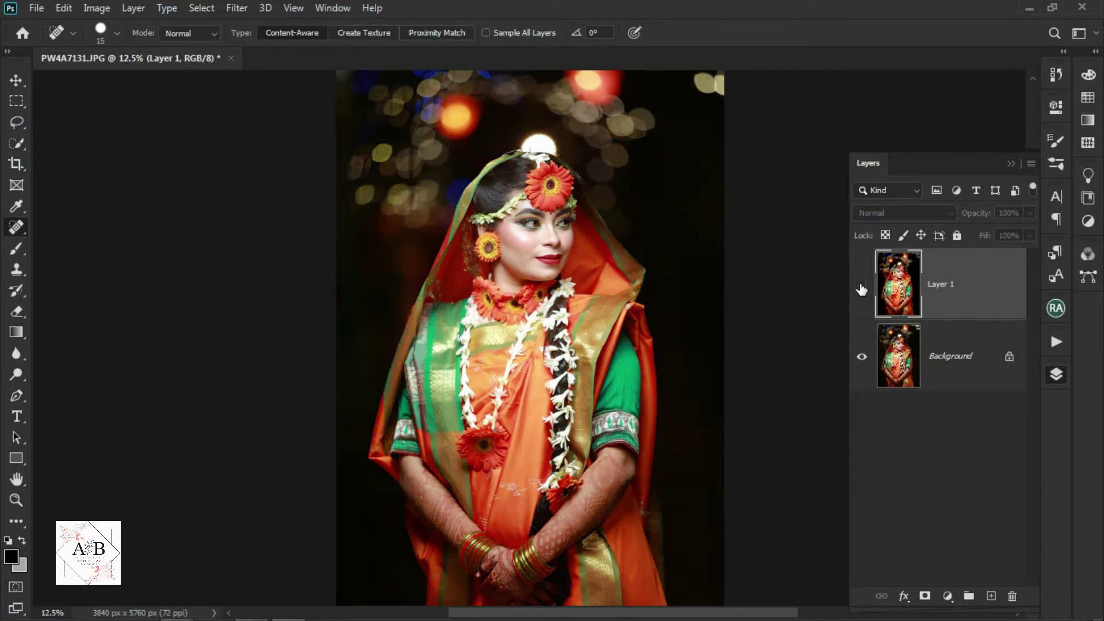
pyautogui.click(862, 285)
pyautogui.click(861, 285)
pyautogui.hotkey('ctrl', '-')
pyautogui.hotkey('ctrl', '+')
pyautogui.click(862, 285)
pyautogui.hotkey('ctrl', '-')
pyautogui.click(862, 286)
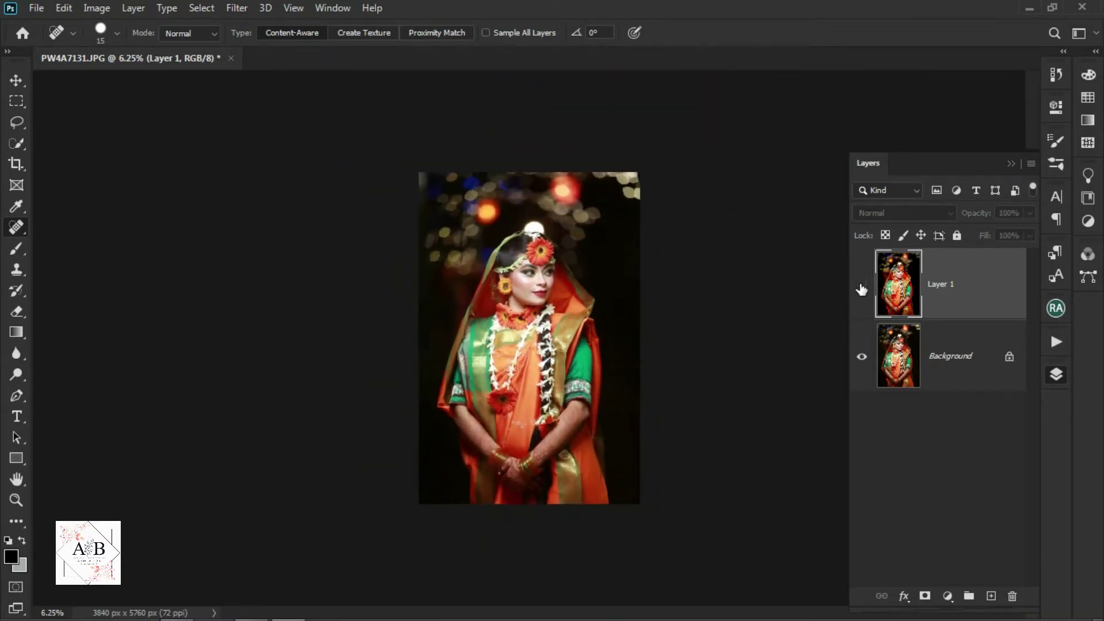
pyautogui.click(862, 285)
pyautogui.click(862, 285)
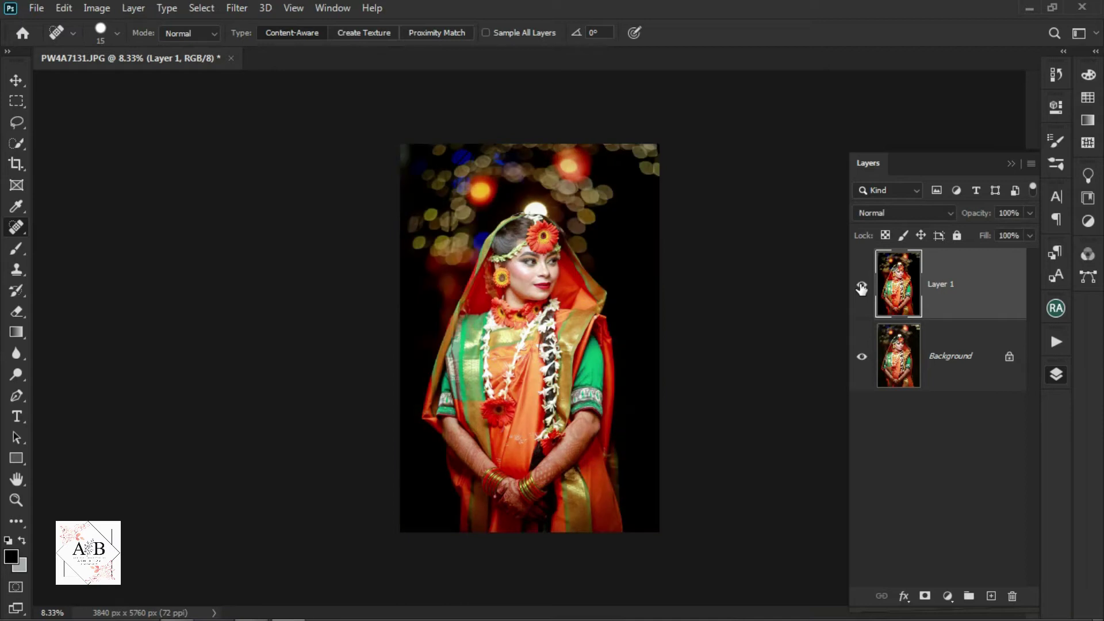
# Duplicate Layer 1 into Layer 1 copy and zoom in to 25%
pyautogui.hotkey('ctrl', 'j')
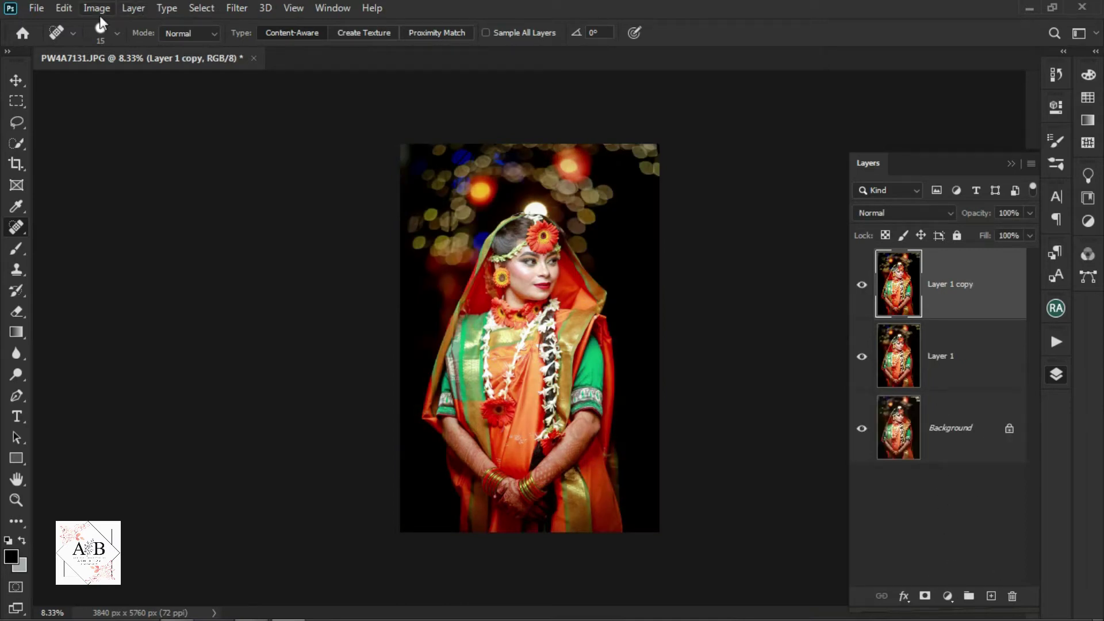
pyautogui.hotkey('ctrl', '+')
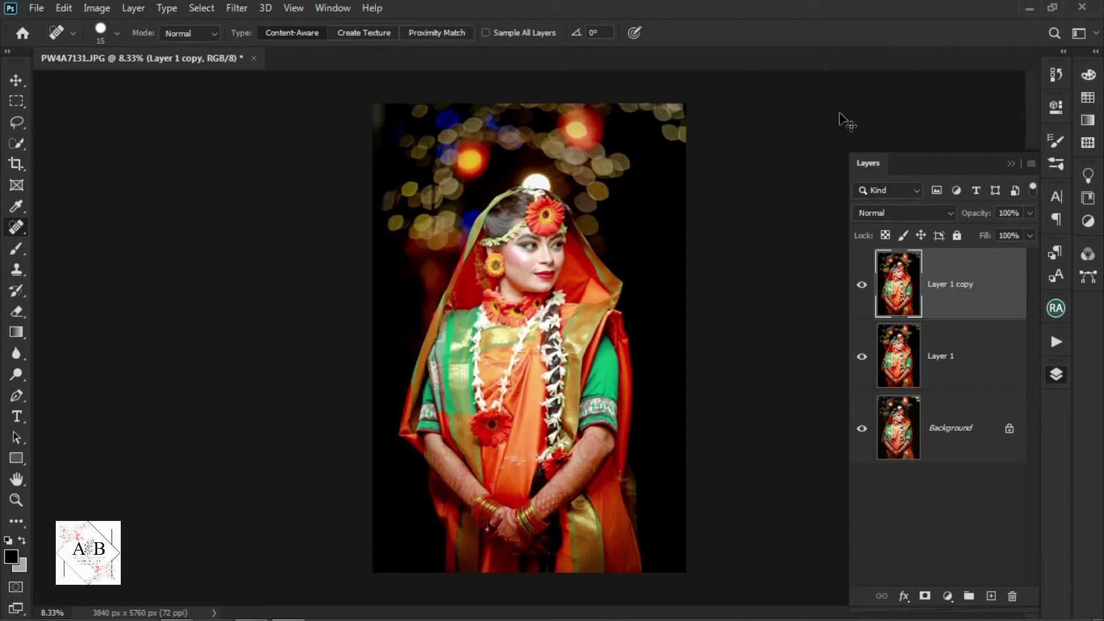
pyautogui.hotkey('ctrl', '+')
pyautogui.hotkey('ctrl', '+')
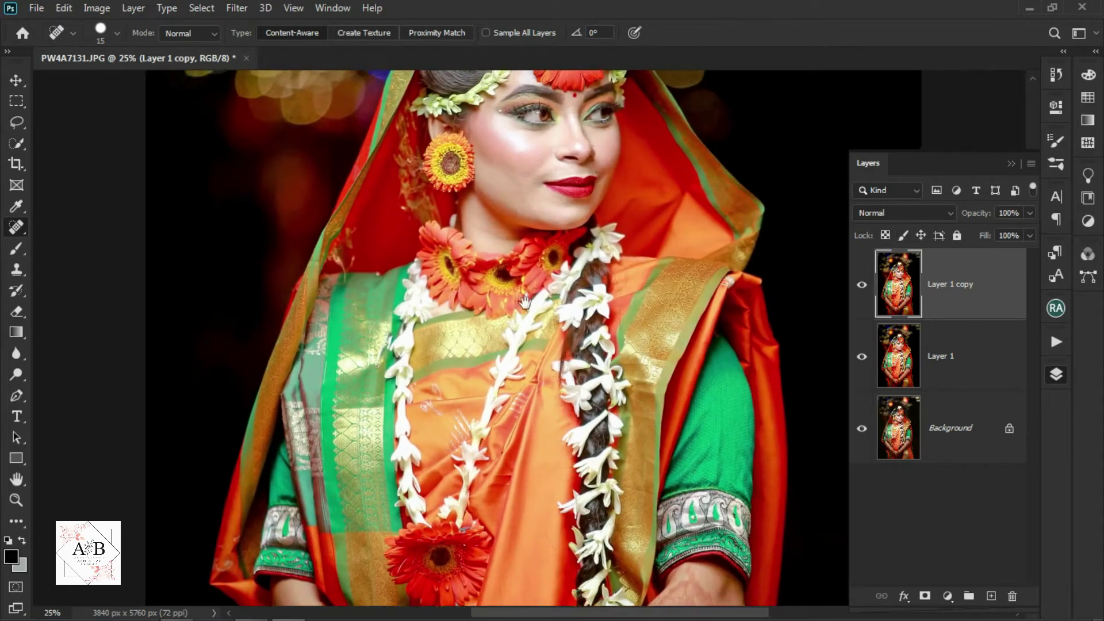
pyautogui.hotkey('ctrl', '+')
pyautogui.scroll(3, 646, 317)
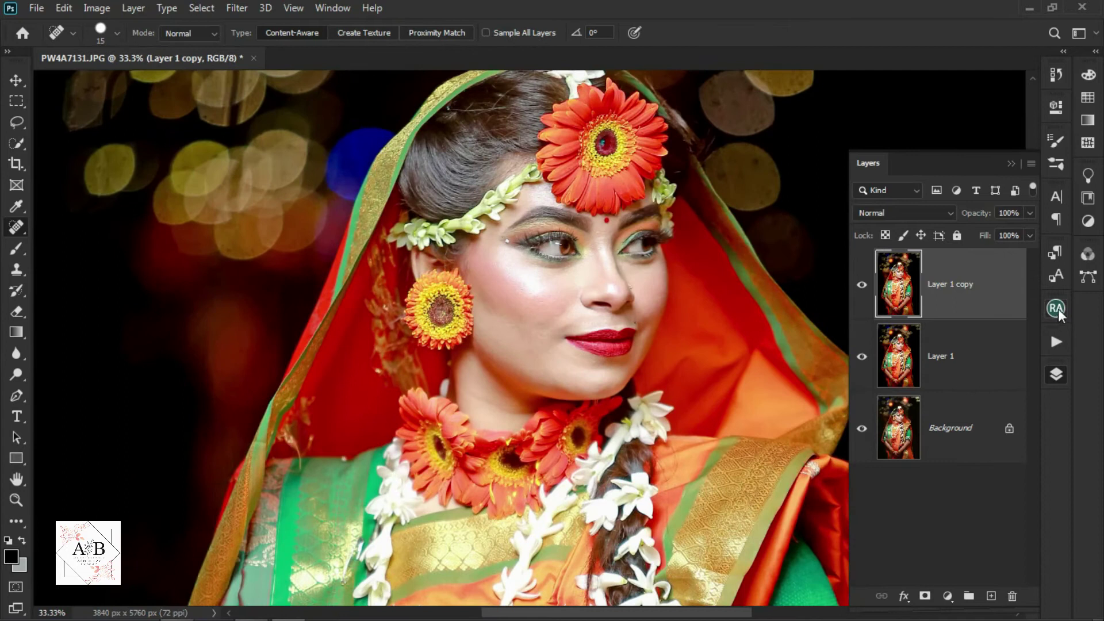
# Run the Beauty Retouch Sharpen Image action to add the Overlay sharpening layer
pyautogui.click(1056, 308)
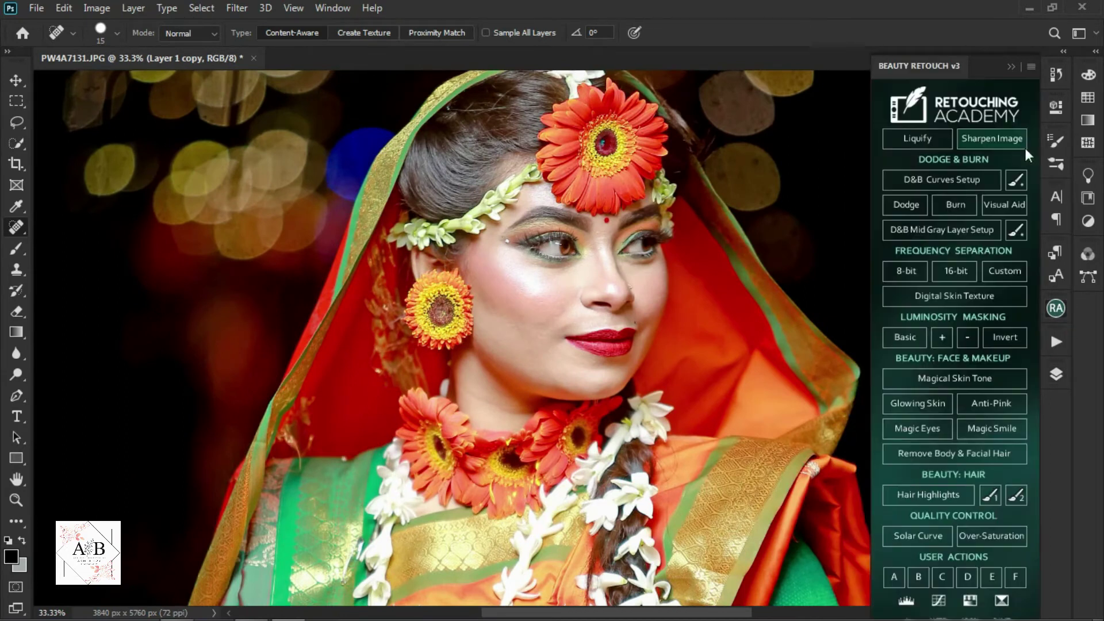
pyautogui.click(987, 142)
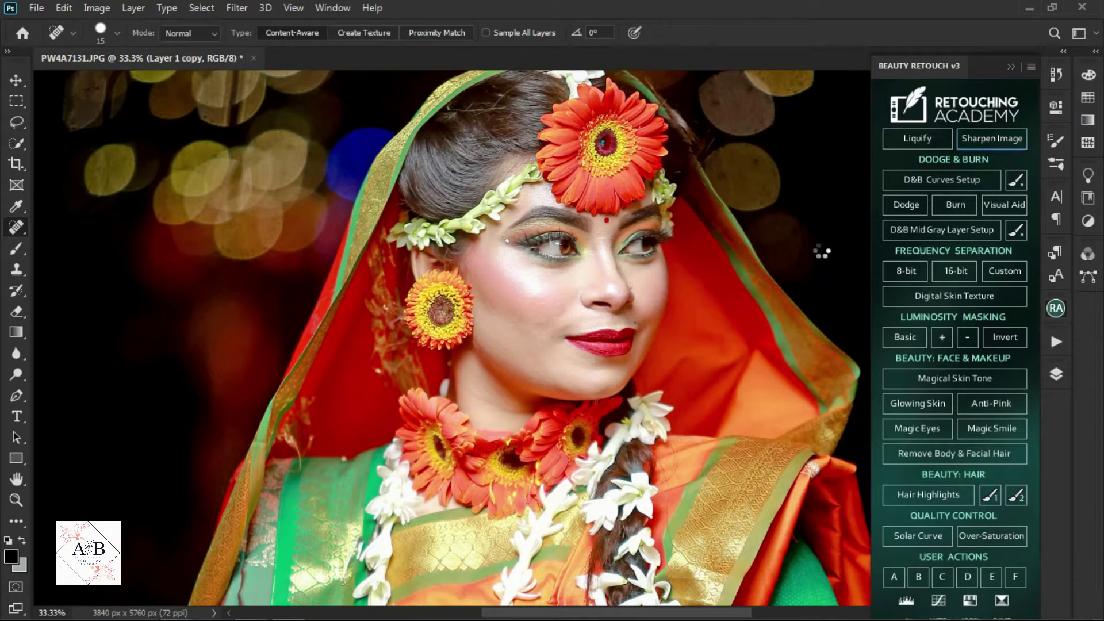
pyautogui.click(1057, 375)
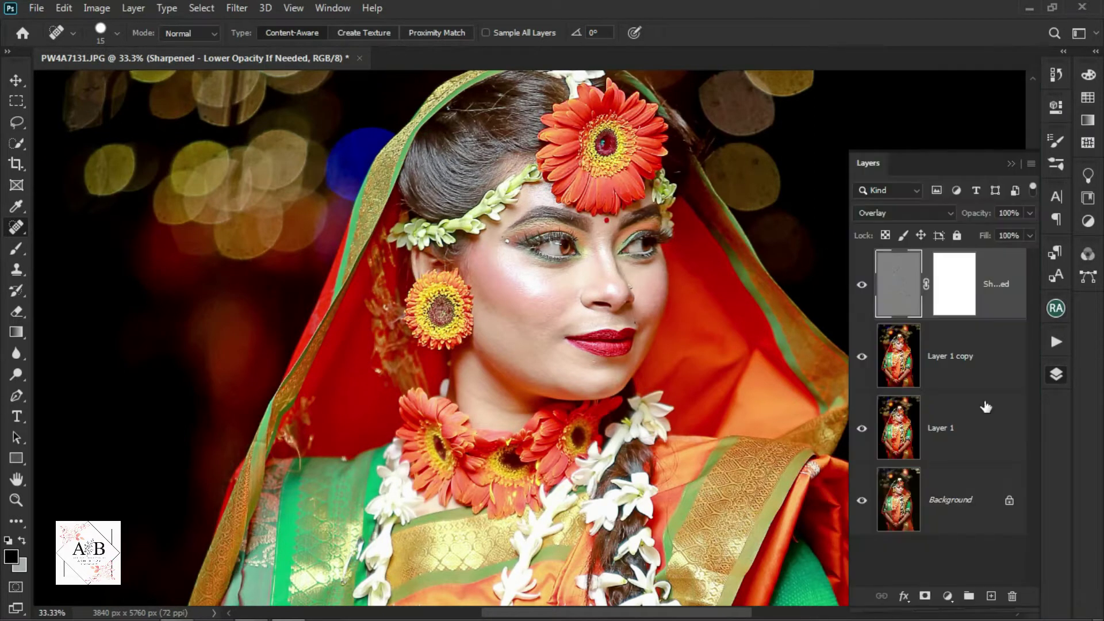
pyautogui.click(862, 284)
# Toggle the Sharpened layer on and off at several zoom levels to compare the crispness
pyautogui.hotkey('ctrl', '+')
pyautogui.hotkey('ctrl', '+')
pyautogui.click(864, 286)
pyautogui.click(864, 285)
pyautogui.click(864, 286)
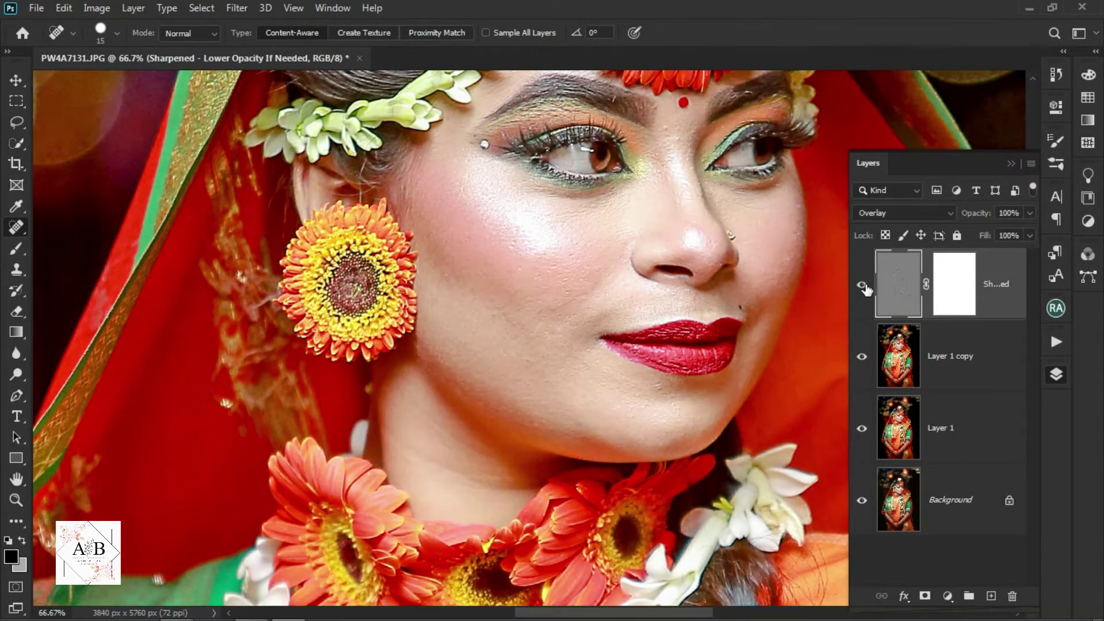
pyautogui.hotkey('ctrl', '+')
pyautogui.click(864, 286)
pyautogui.hotkey('ctrl', '-')
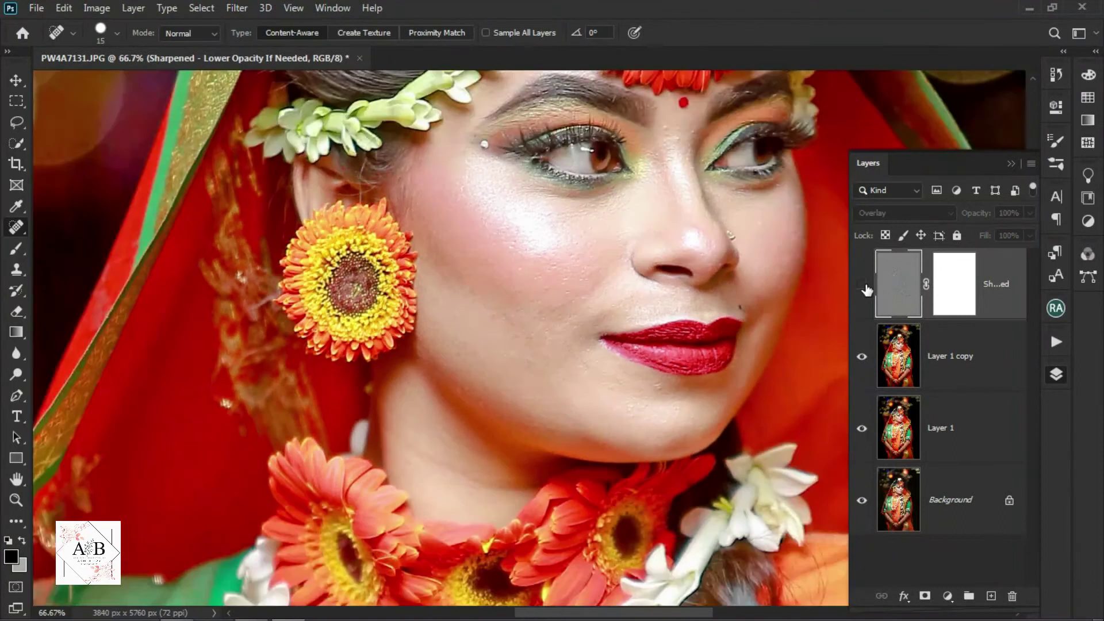
pyautogui.click(860, 288)
pyautogui.click(861, 288)
pyautogui.click(861, 288)
pyautogui.hotkey('ctrl', '-')
pyautogui.hotkey('ctrl', '-')
pyautogui.hotkey('ctrl', '-')
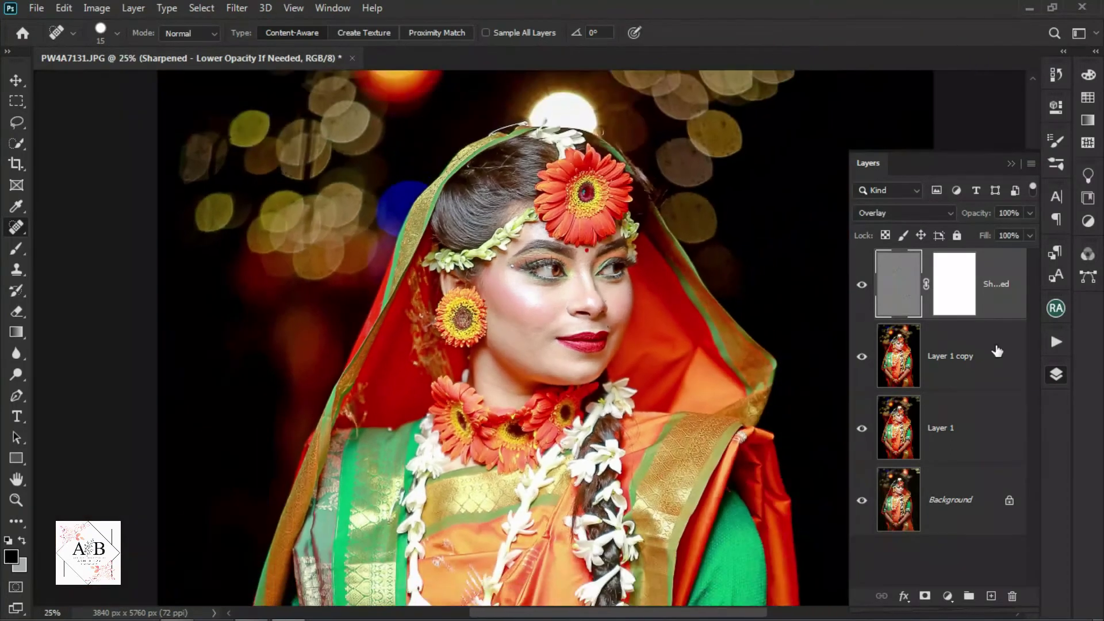
pyautogui.hotkey('ctrl', '-')
# Stamp all visible layers into a new Layer 2 and delete the Sharpened layer
pyautogui.hotkey('ctrl', 'shift', 'alt', 'e')
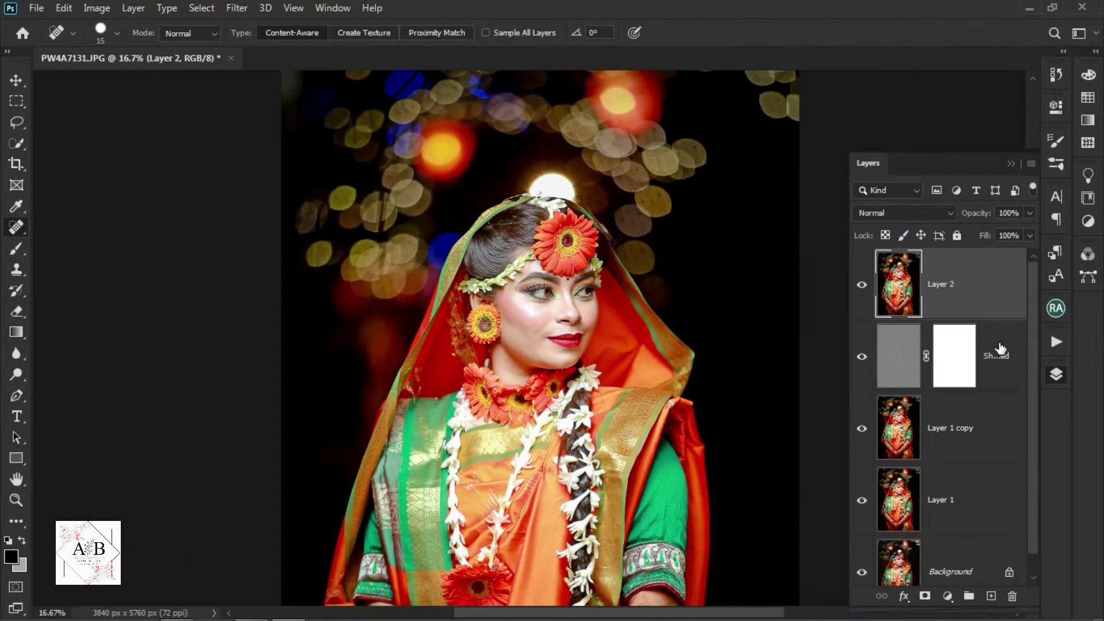
pyautogui.click(998, 345)
pyautogui.press('Delete')
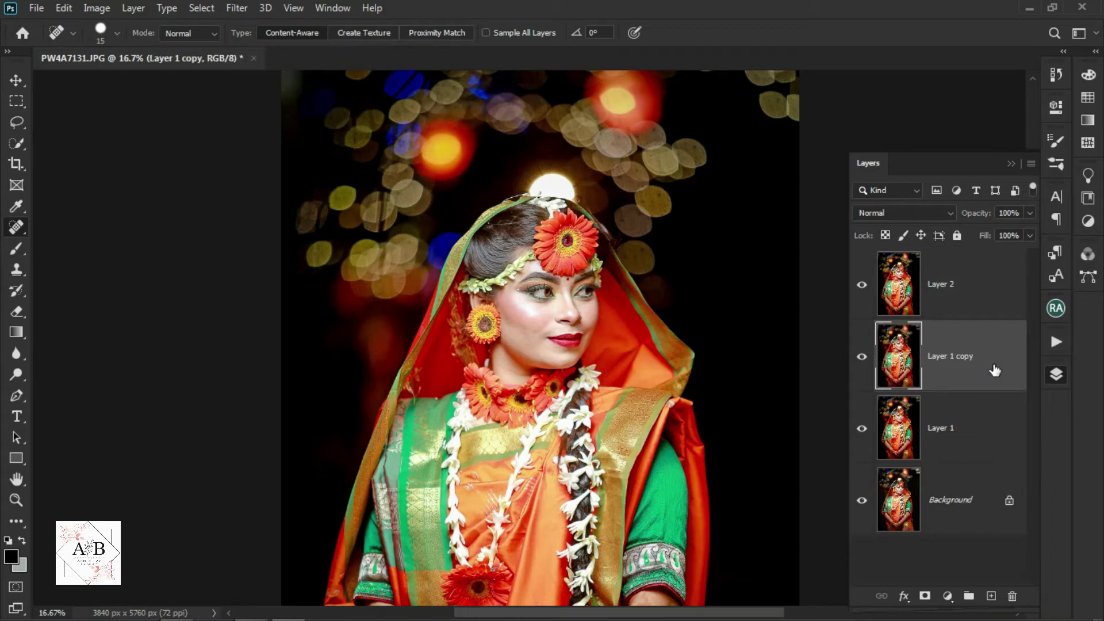
# Merge Layer 2 and Layer 1 copy down into Layer 1, and duplicate it as a new Layer 1 copy
pyautogui.rightClick(966, 298)
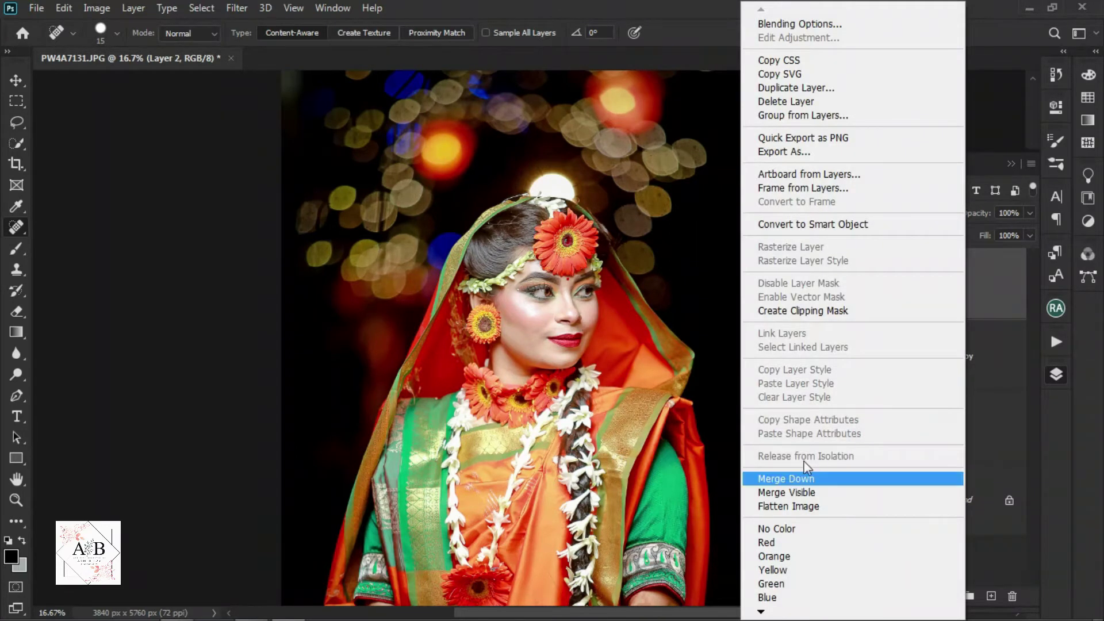
pyautogui.click(805, 479)
pyautogui.rightClick(965, 293)
pyautogui.click(797, 476)
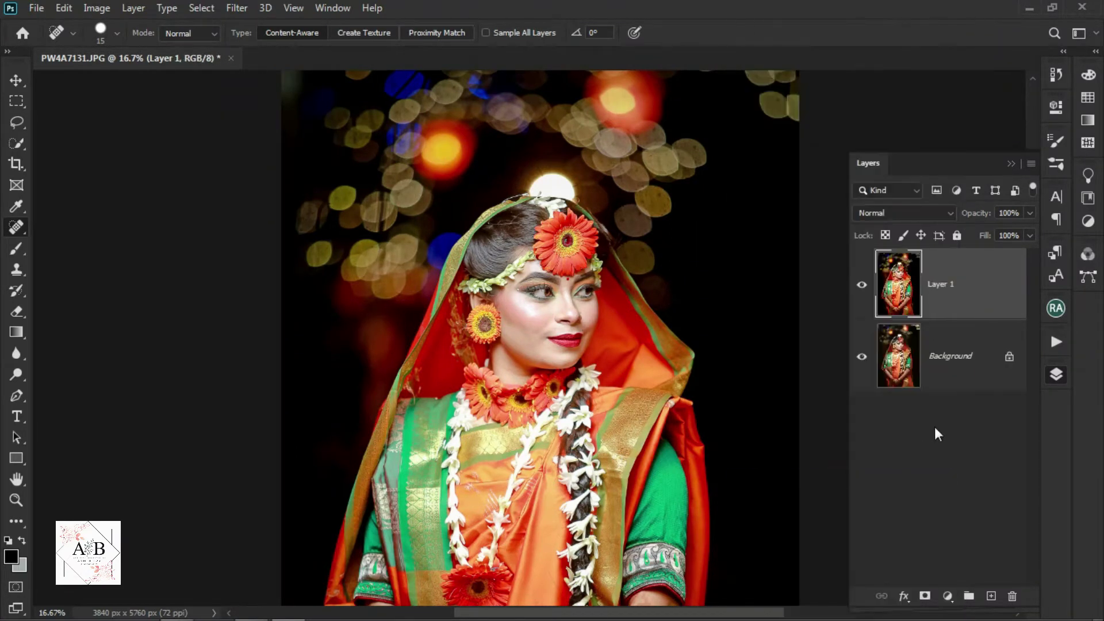
pyautogui.hotkey('ctrl', '+')
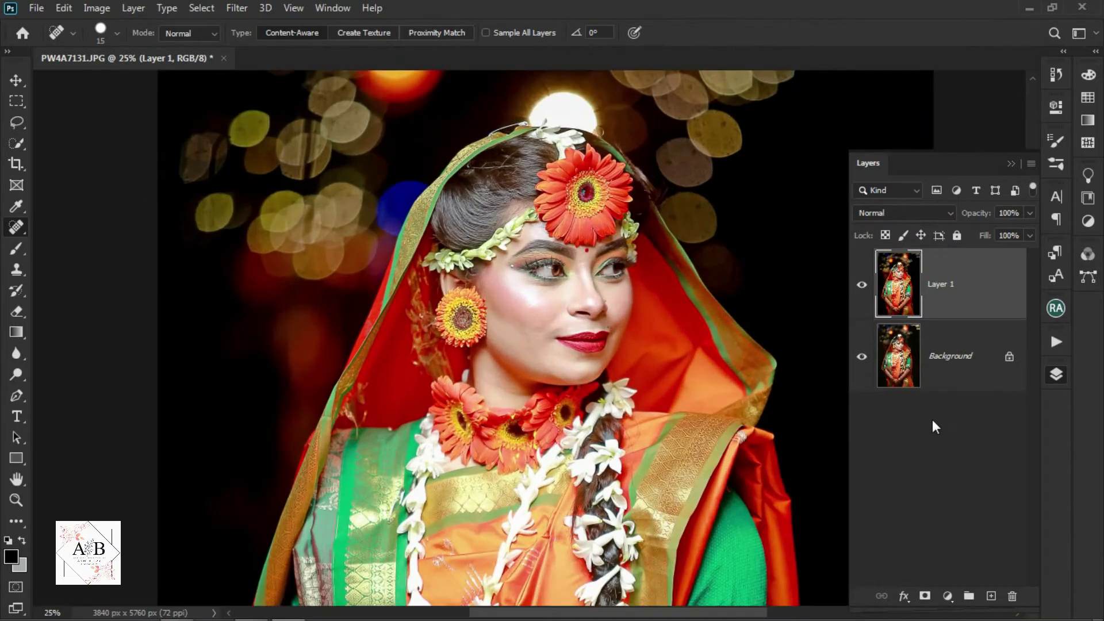
pyautogui.hotkey('ctrl', 'j')
pyautogui.hotkey('ctrl', '+')
pyautogui.hotkey('ctrl', '+')
pyautogui.hotkey('ctrl', '+')
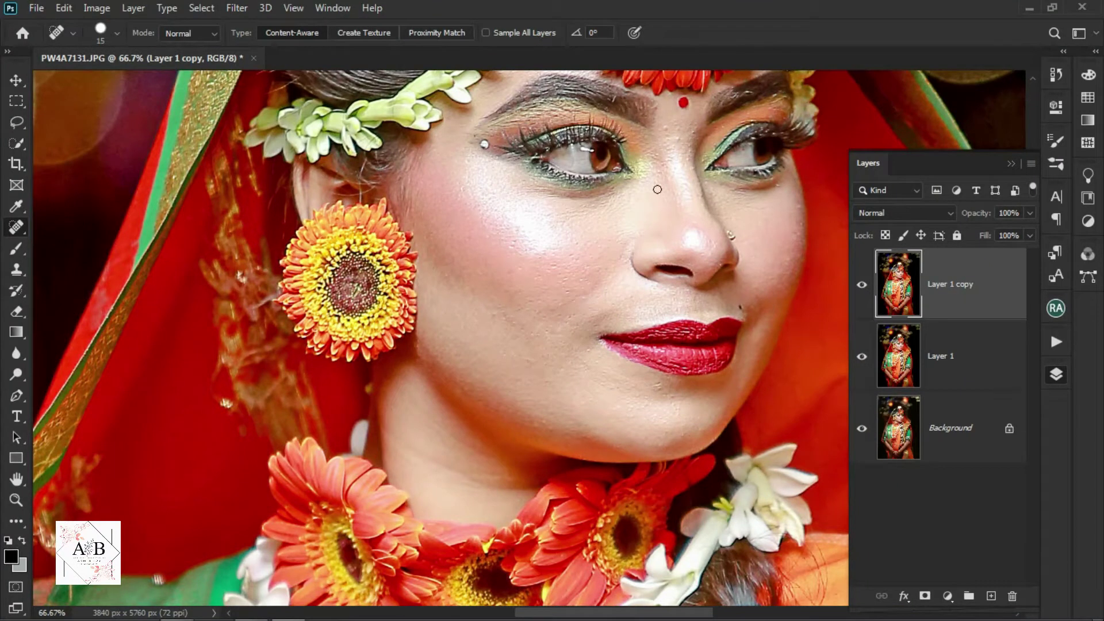
# Launch Imagenomic Portraiture with the face centred in a 50% preview
pyautogui.click(237, 8)
pyautogui.moveTo(264, 353)
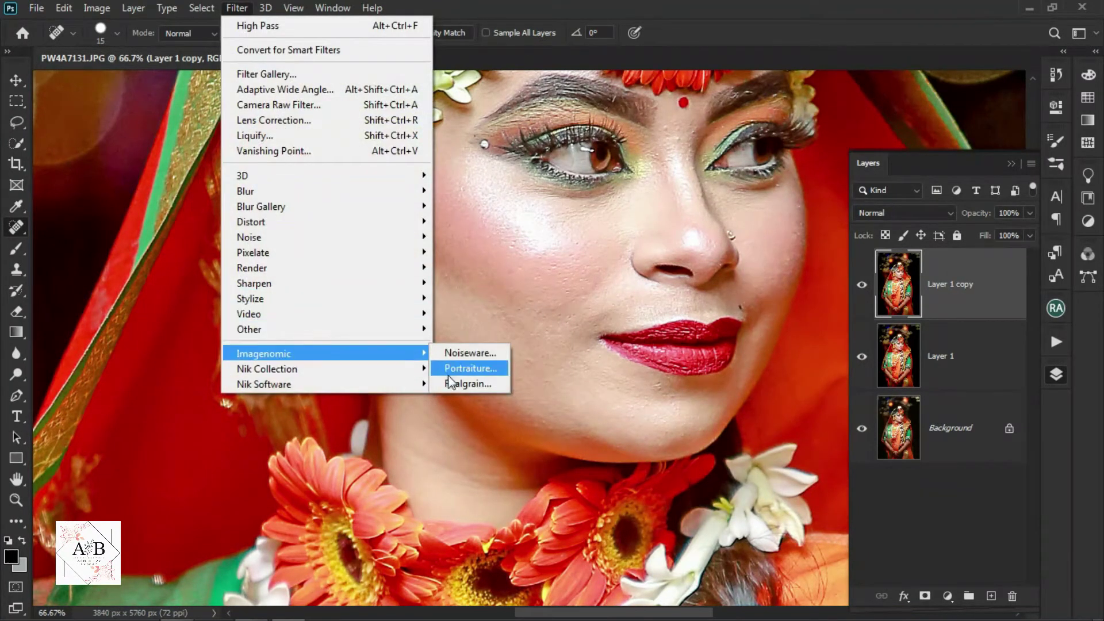
pyautogui.click(471, 368)
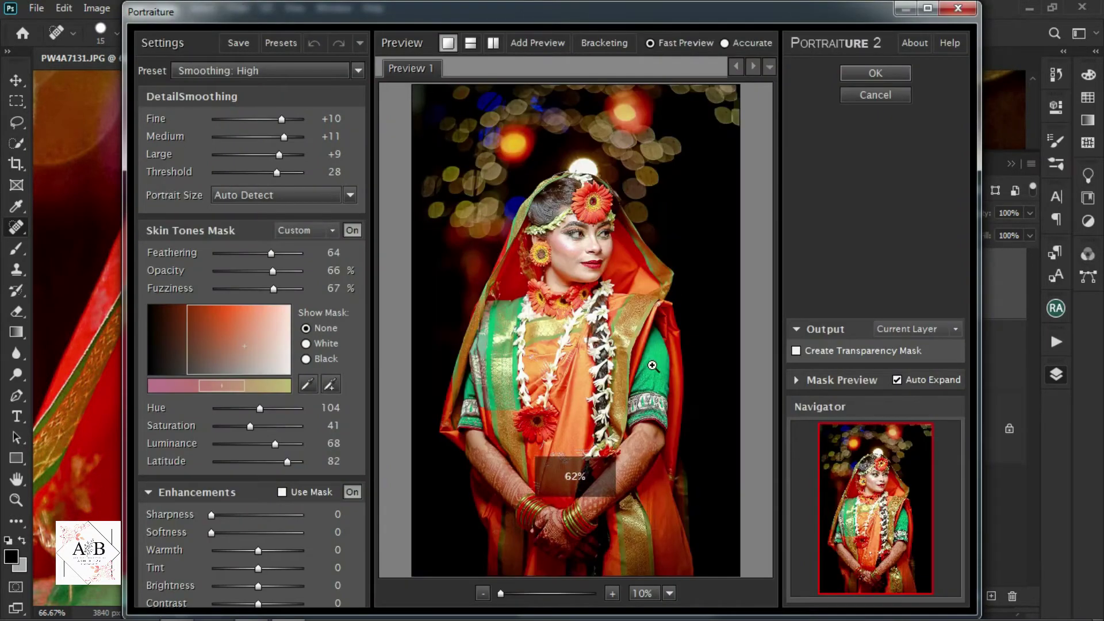
pyautogui.click(650, 355)
pyautogui.moveTo(644, 356)
pyautogui.mouseDown()
pyautogui.moveTo(642, 569)
pyautogui.moveTo(617, 536)
pyautogui.mouseUp()
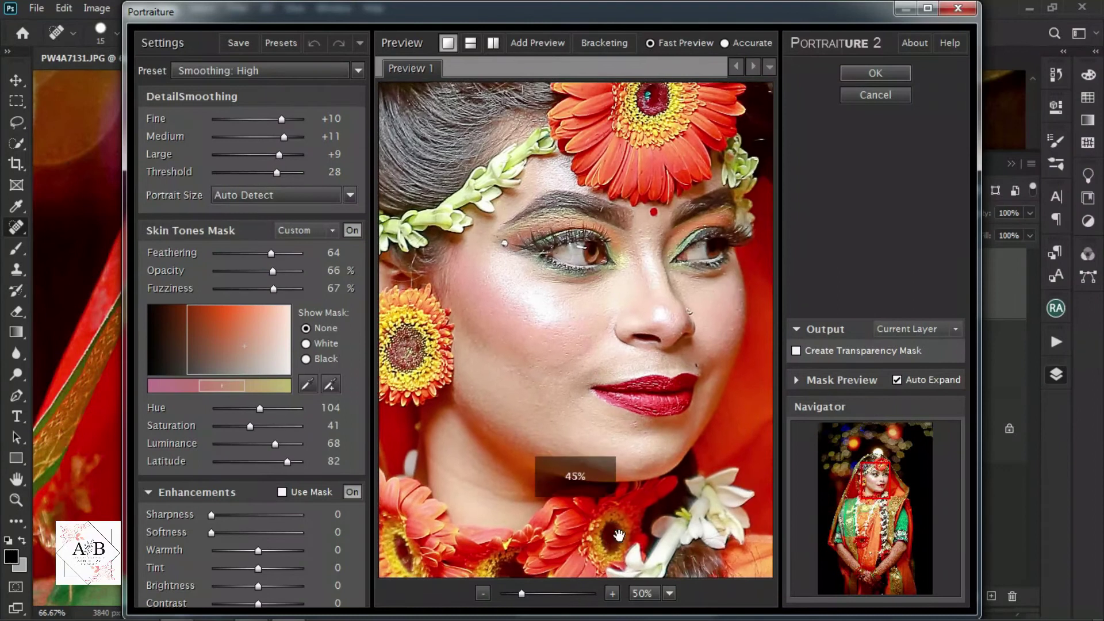
pyautogui.click(582, 360)
pyautogui.click(583, 383)
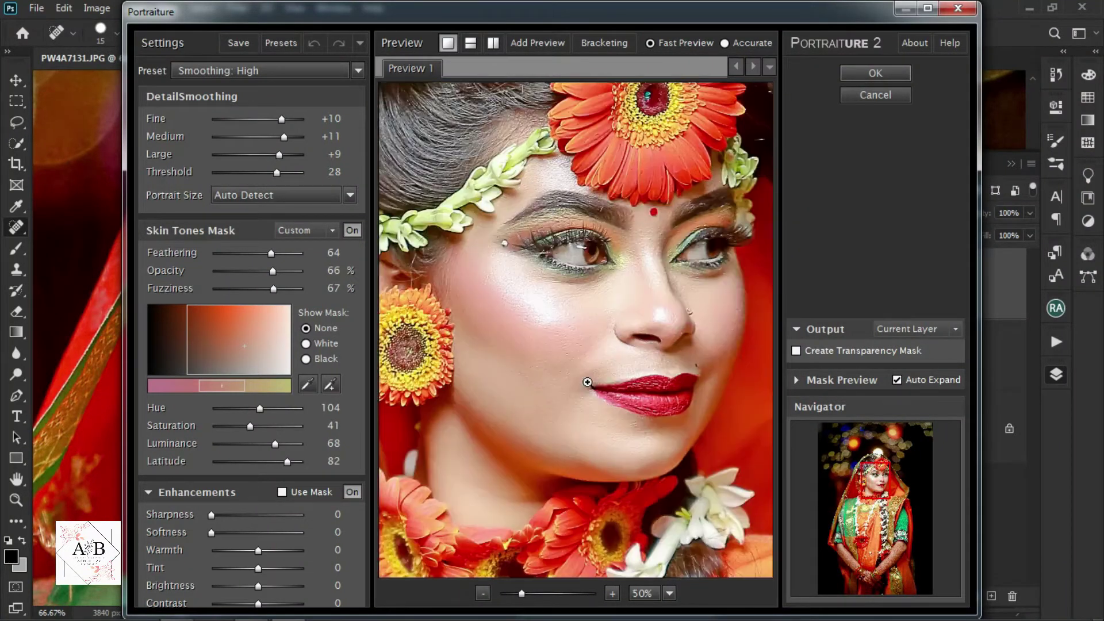
# Set skin hue 140, sharpness 0, warmth 0, mask opacity 32%, feathering 75 and Medium detail +14
pyautogui.click(277, 409)
pyautogui.click(248, 515)
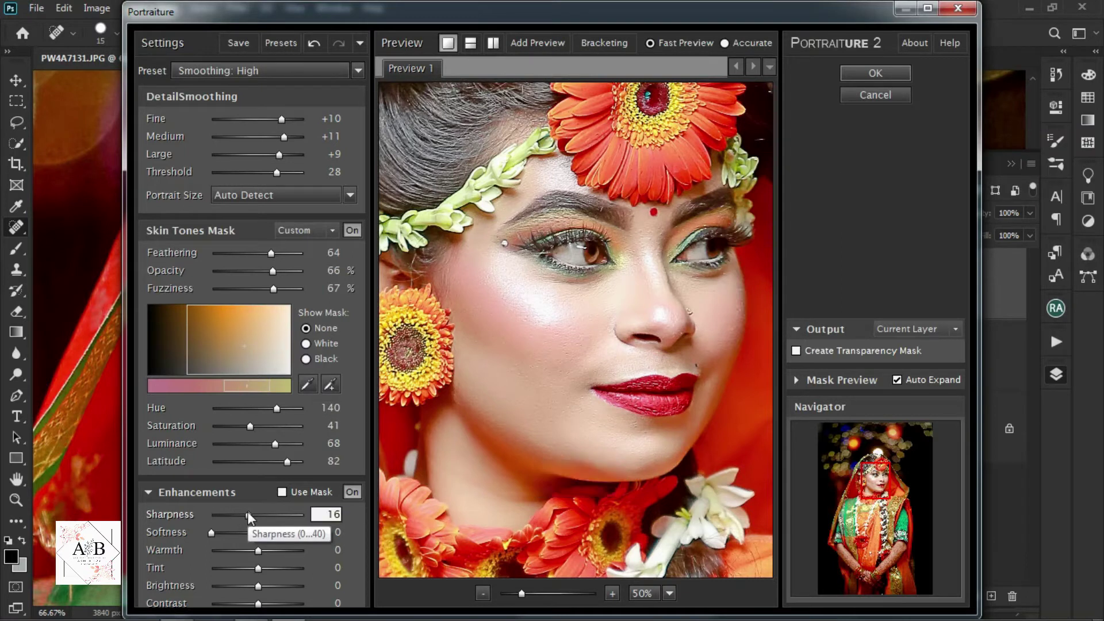
pyautogui.moveTo(248, 515); pyautogui.dragTo(158, 526)
pyautogui.moveTo(258, 551); pyautogui.dragTo(239, 551)
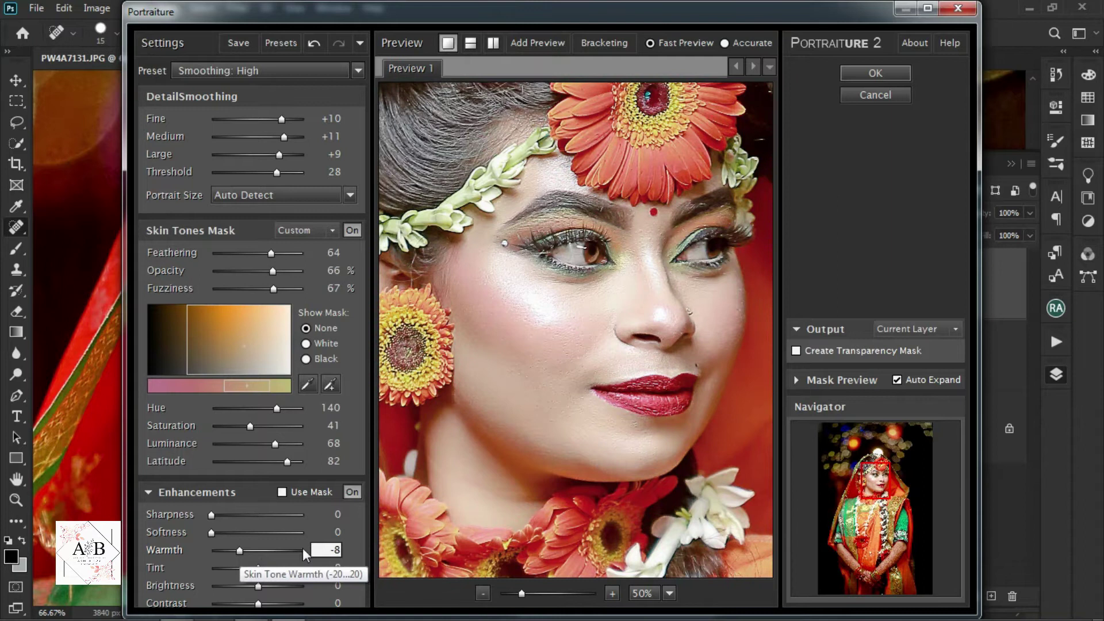
pyautogui.moveTo(326, 545); pyautogui.dragTo(352, 550)
pyautogui.write('0')
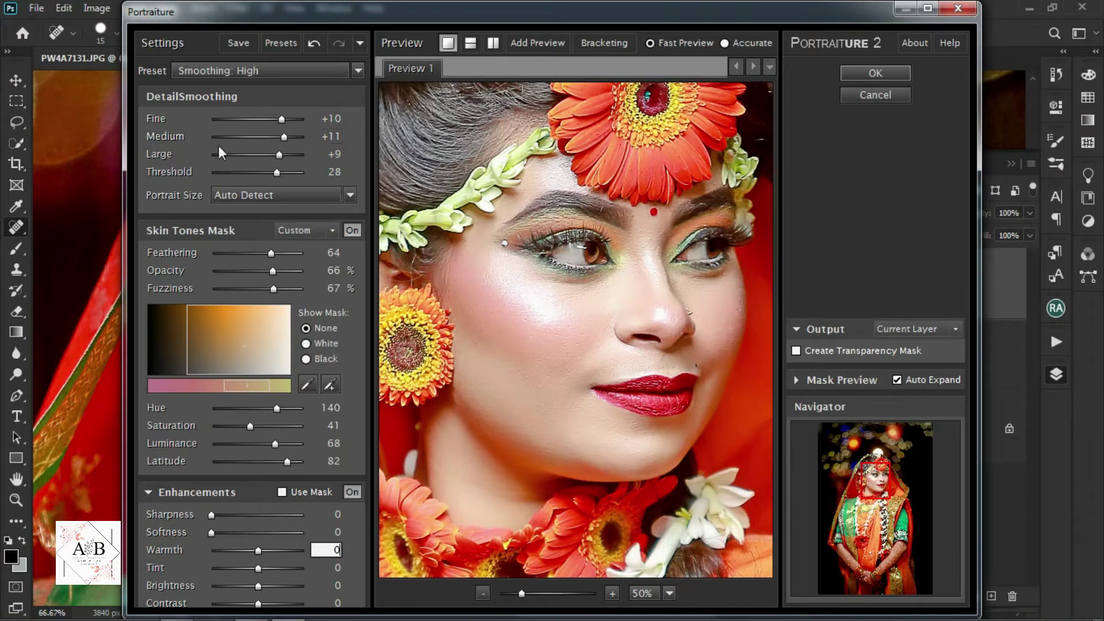
pyautogui.moveTo(253, 141); pyautogui.dragTo(243, 133)
pyautogui.moveTo(273, 271)
pyautogui.mouseDown()
pyautogui.moveTo(241, 270)
pyautogui.moveTo(282, 253)
pyautogui.mouseUp()
pyautogui.moveTo(245, 136); pyautogui.dragTo(289, 136)
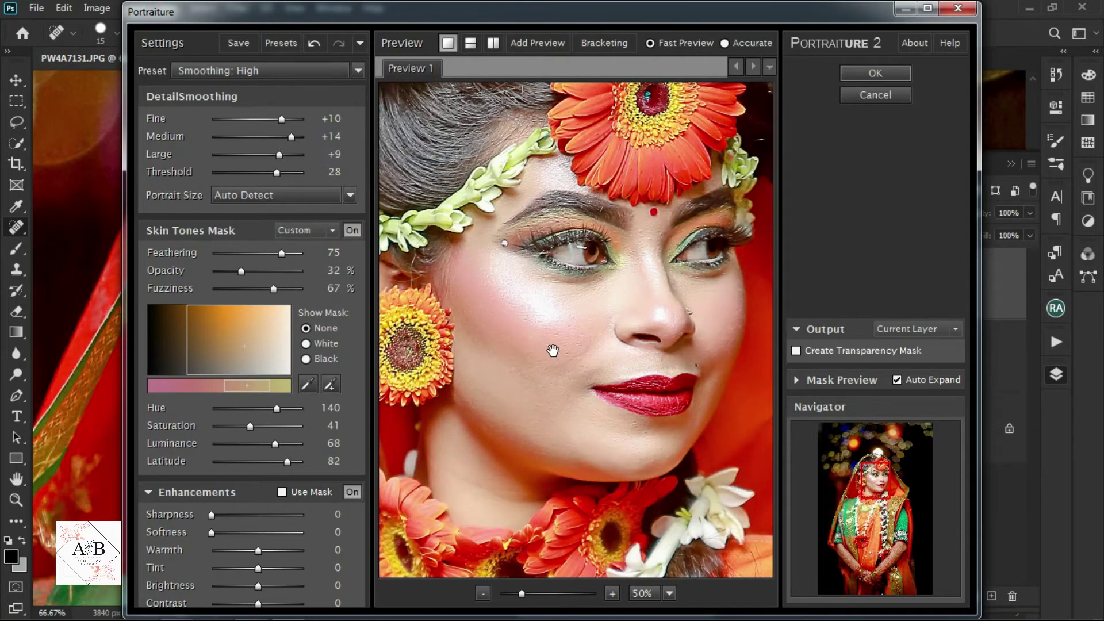
# Refine Portraiture with skin hue 160, fuzziness 70%, threshold 32 and Large detail +4
pyautogui.hotkey('ctrl', '+')
pyautogui.hotkey('ctrl', '-')
pyautogui.moveTo(277, 408); pyautogui.dragTo(285, 408)
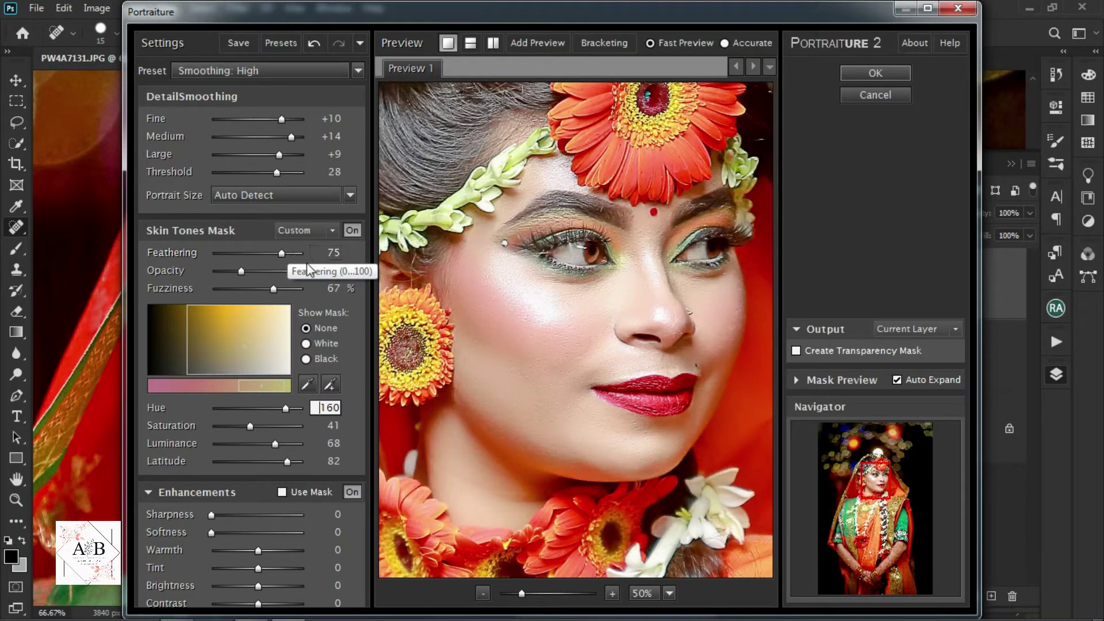
pyautogui.click(281, 254)
pyautogui.moveTo(275, 288); pyautogui.dragTo(278, 288)
pyautogui.click(285, 254)
pyautogui.moveTo(283, 174)
pyautogui.mouseDown()
pyautogui.moveTo(293, 172)
pyautogui.moveTo(268, 154)
pyautogui.mouseUp()
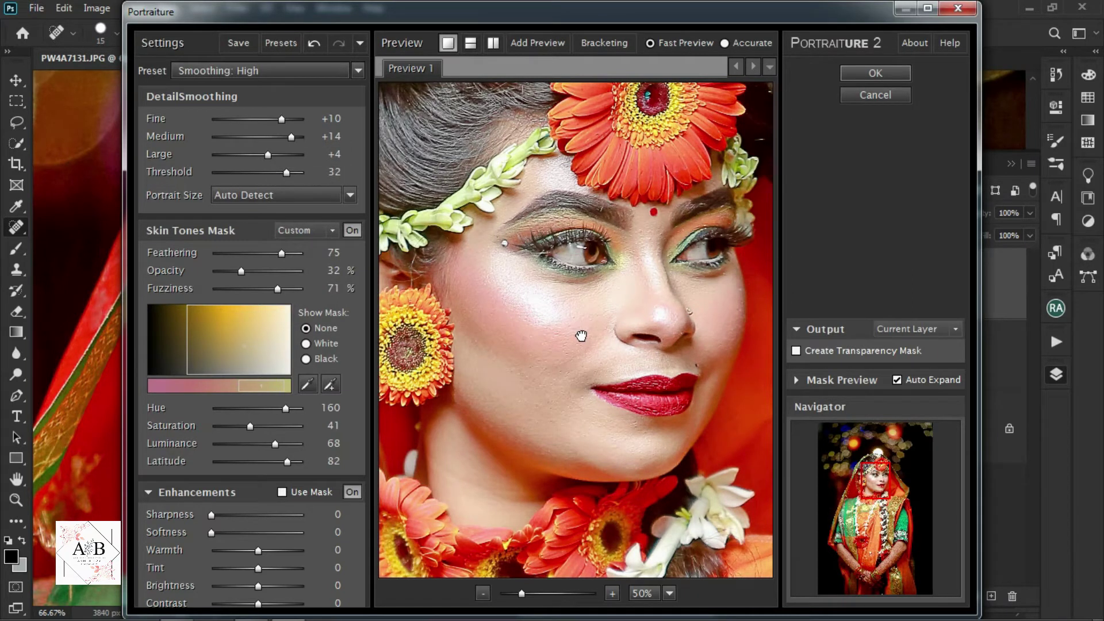
# Check the before/after split preview, apply Portraiture, and toggle the smoothed copy to compare
pyautogui.click(493, 43)
pyautogui.moveTo(531, 318); pyautogui.dragTo(434, 315)
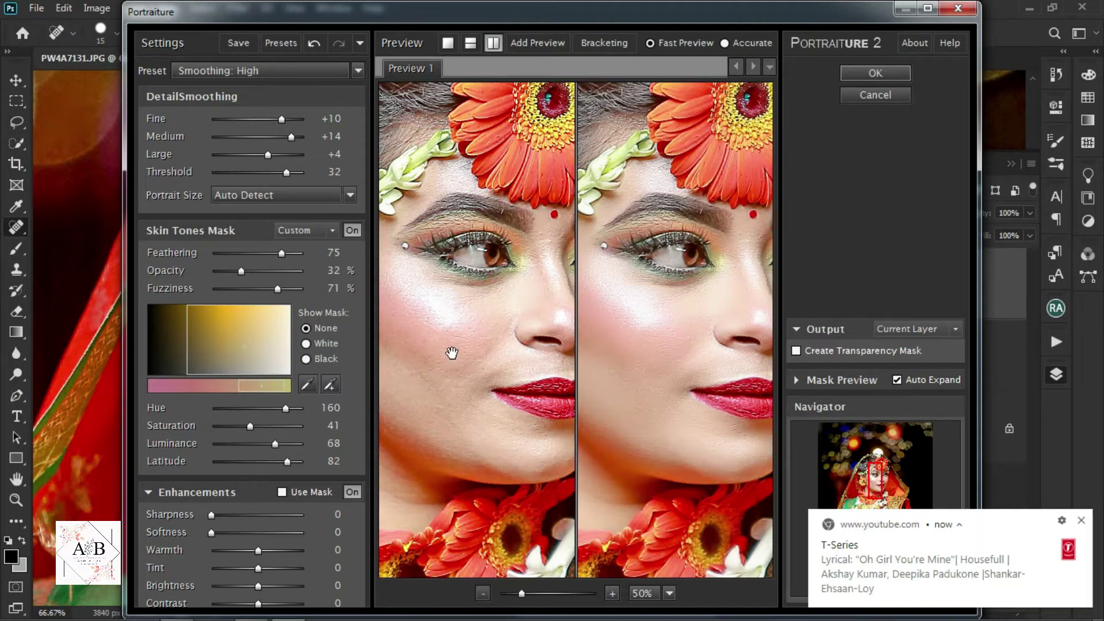
pyautogui.click(905, 76)
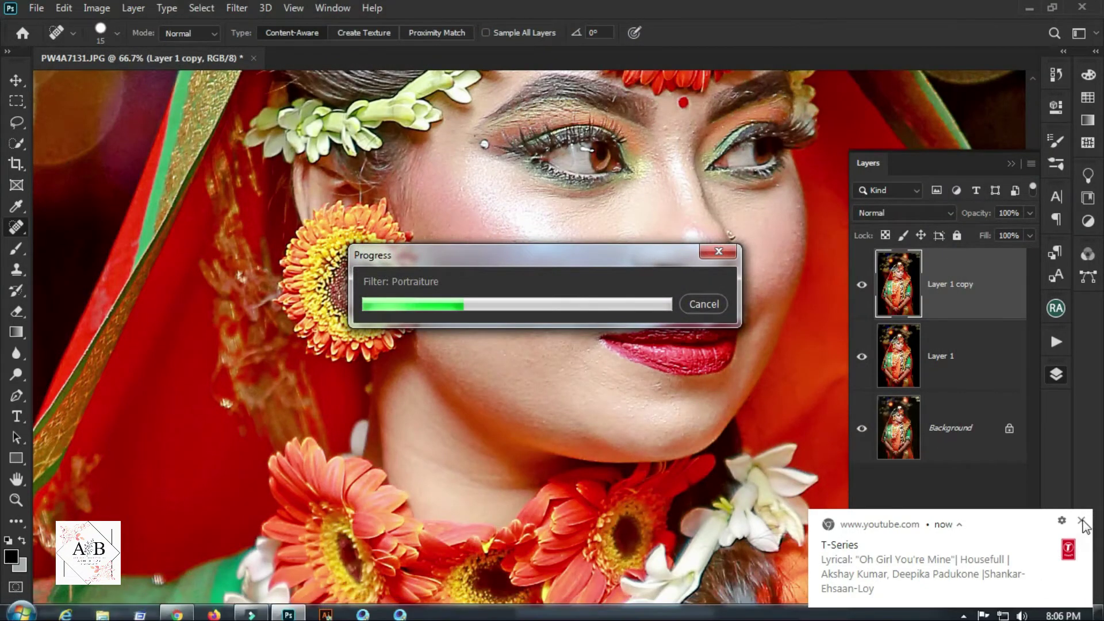
pyautogui.click(1082, 520)
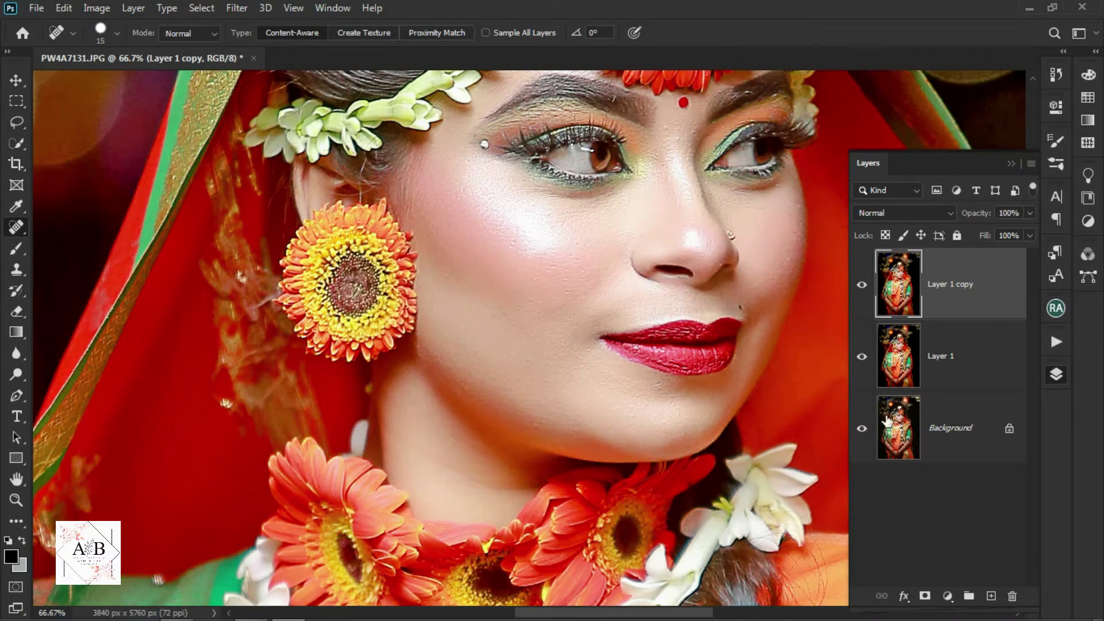
pyautogui.click(862, 285)
pyautogui.click(862, 285)
pyautogui.click(862, 285)
# Merge the smoothed copy down into Layer 1 and duplicate it as a new Layer 1 copy
pyautogui.rightClick(964, 287)
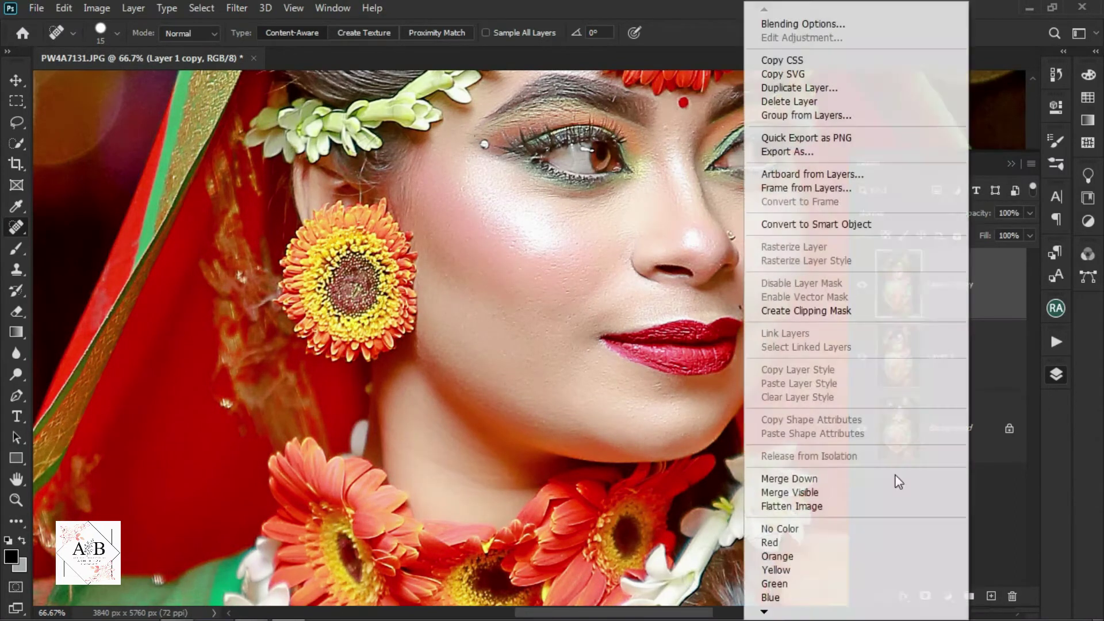
pyautogui.click(781, 478)
pyautogui.hotkey('ctrl', 'j')
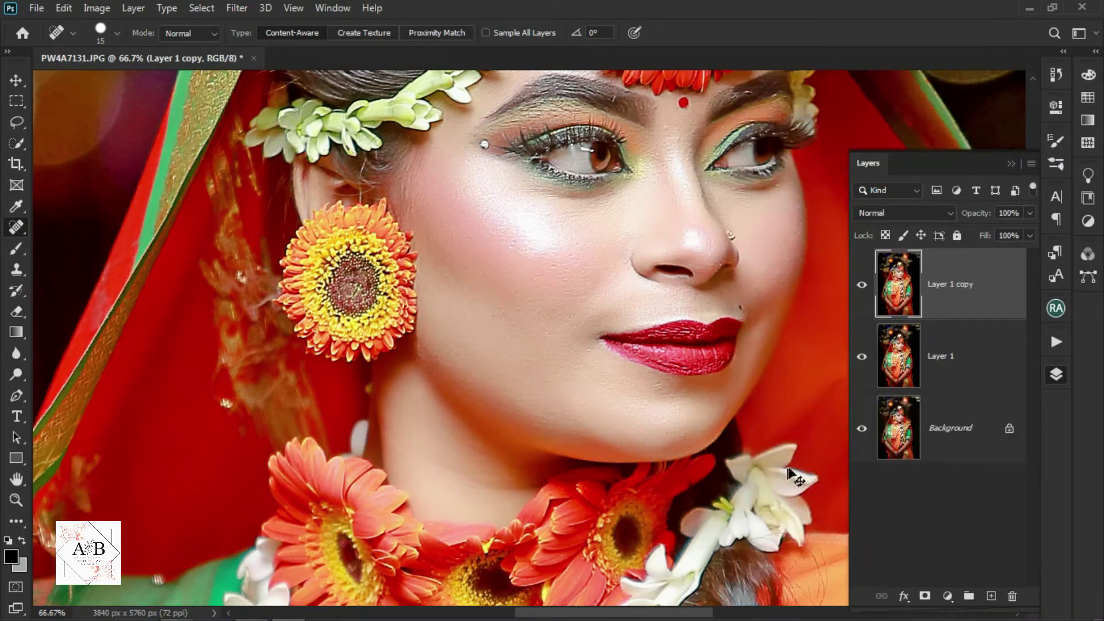
pyautogui.click(230, 9)
pyautogui.moveTo(264, 354)
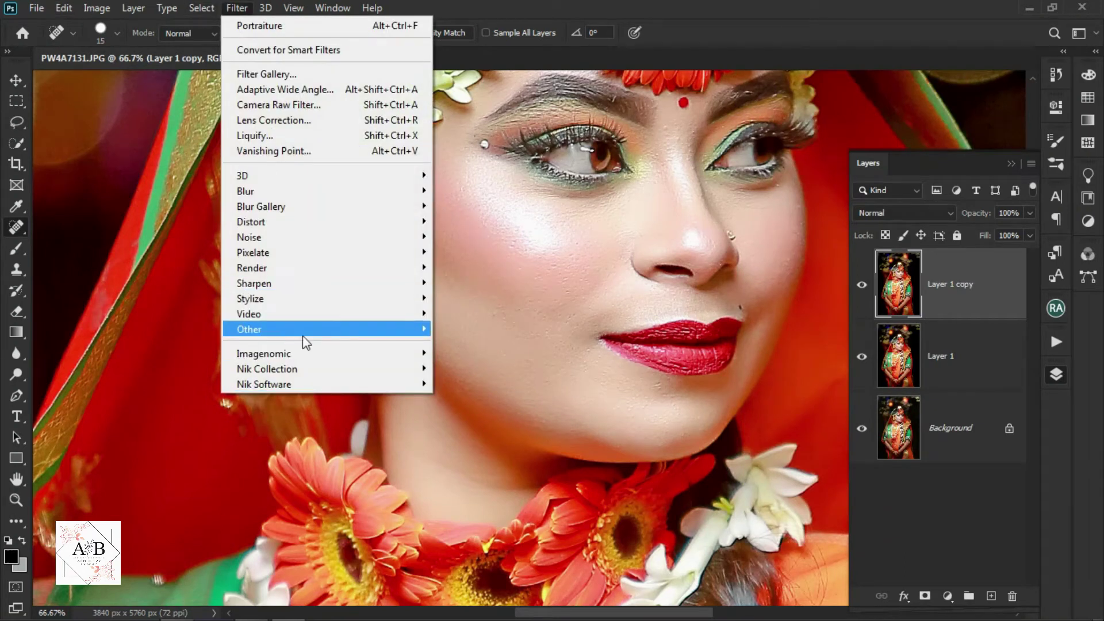
# Apply Noiseware noise reduction to Layer 1 copy with luminance +5 and color +4 noise levels
pyautogui.click(447, 354)
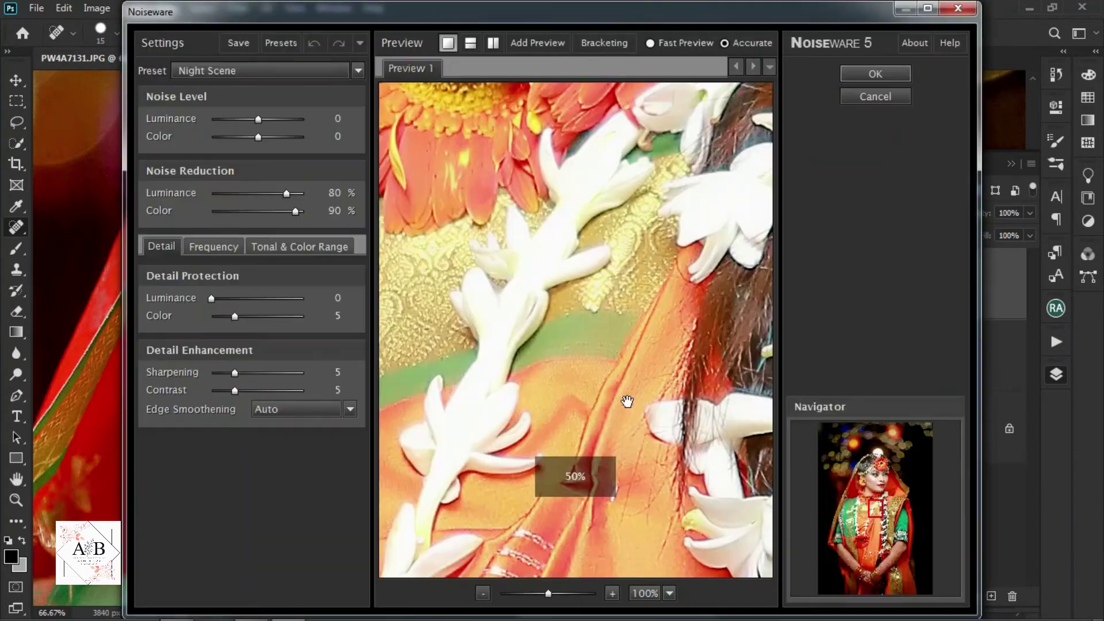
pyautogui.moveTo(627, 402); pyautogui.dragTo(608, 576)
pyautogui.scroll(-1, 608, 575)
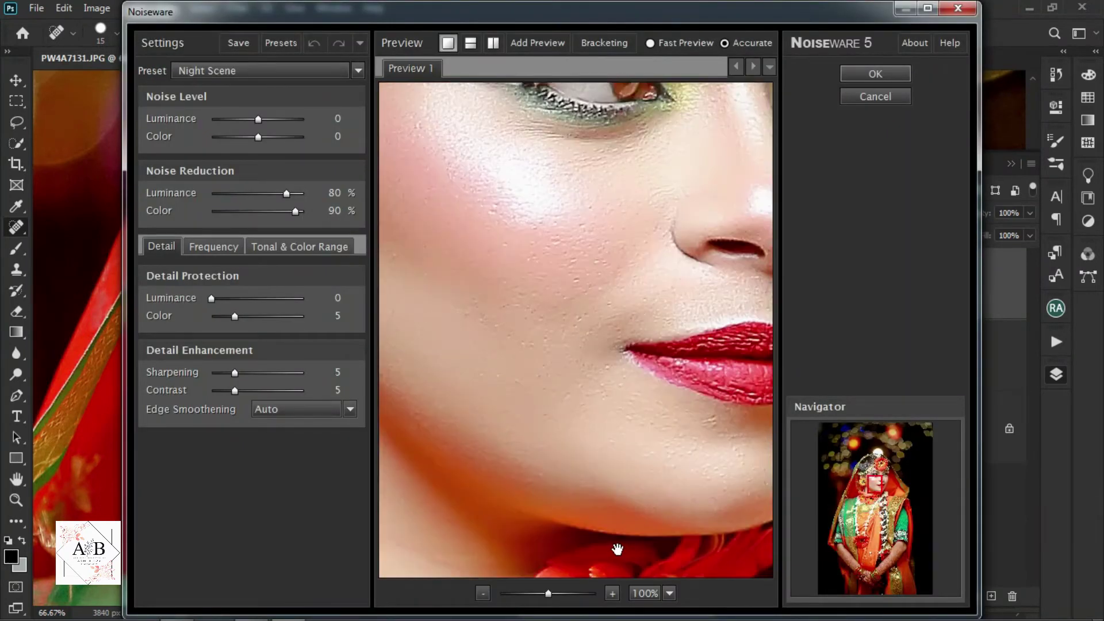
pyautogui.scroll(1, 590, 349)
pyautogui.click(267, 118)
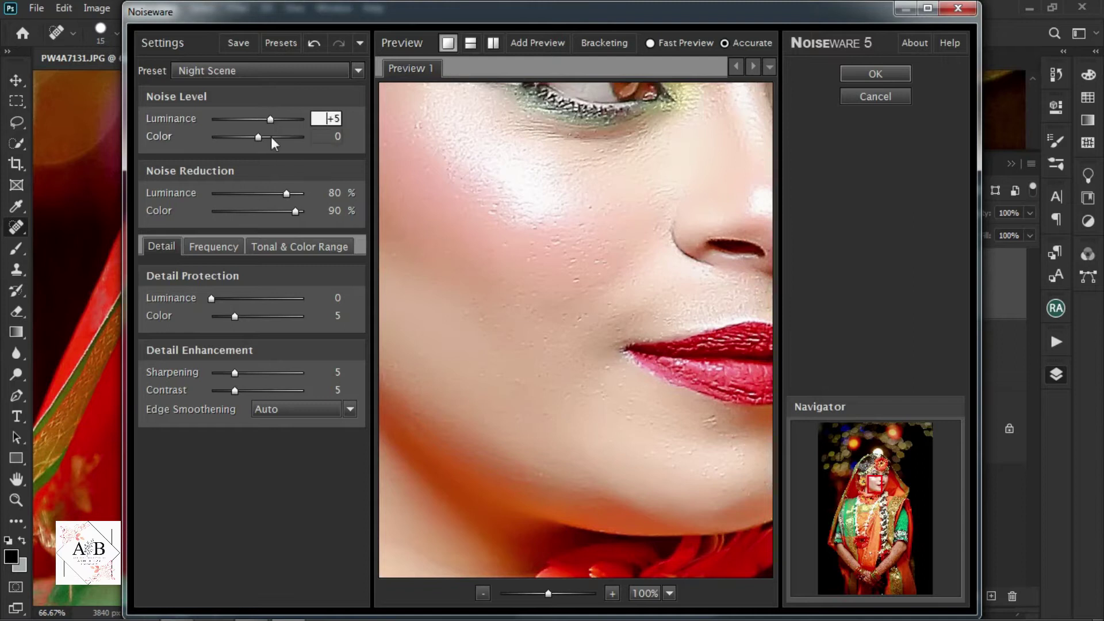
pyautogui.click(608, 270)
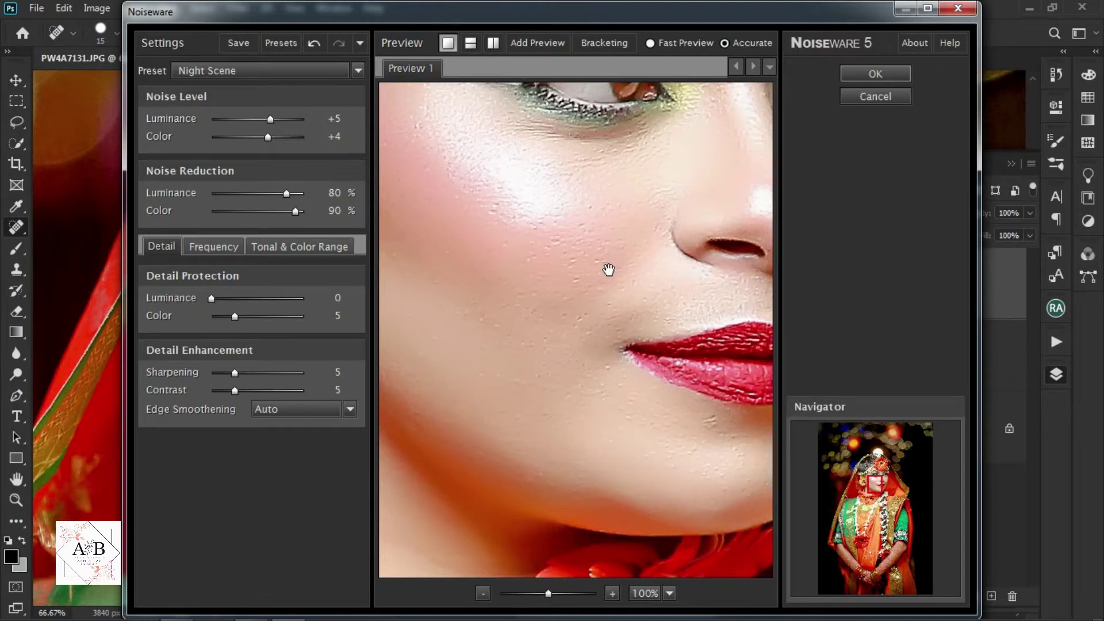
pyautogui.click(493, 42)
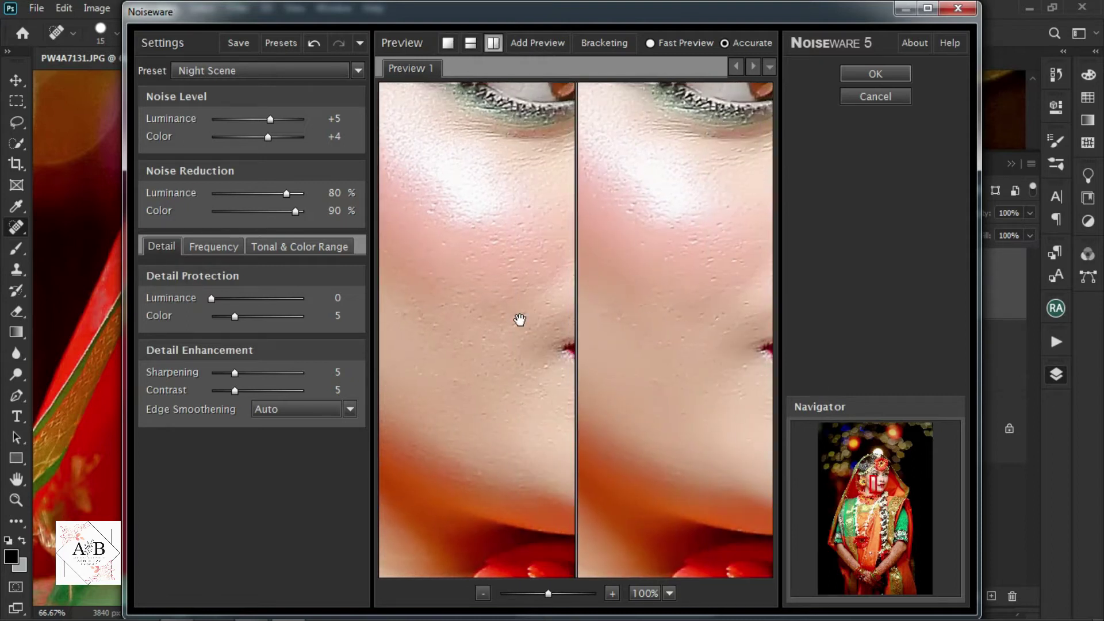
pyautogui.click(898, 74)
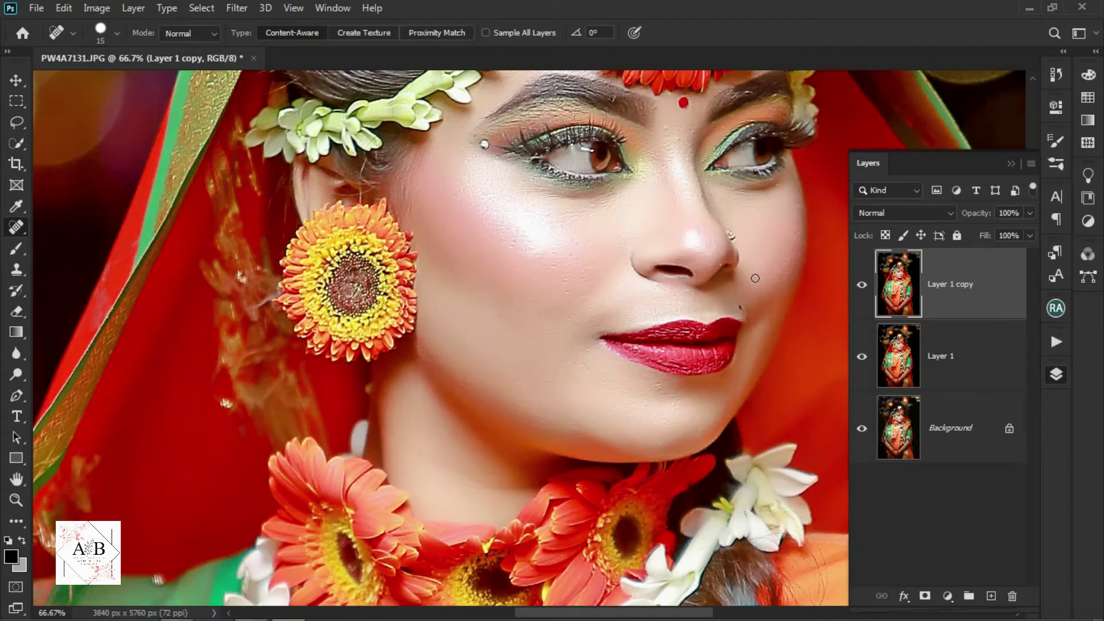
# Merge the noise-reduced copy into Layer 1 and duplicate it again
pyautogui.rightClick(956, 280)
pyautogui.click(957, 478)
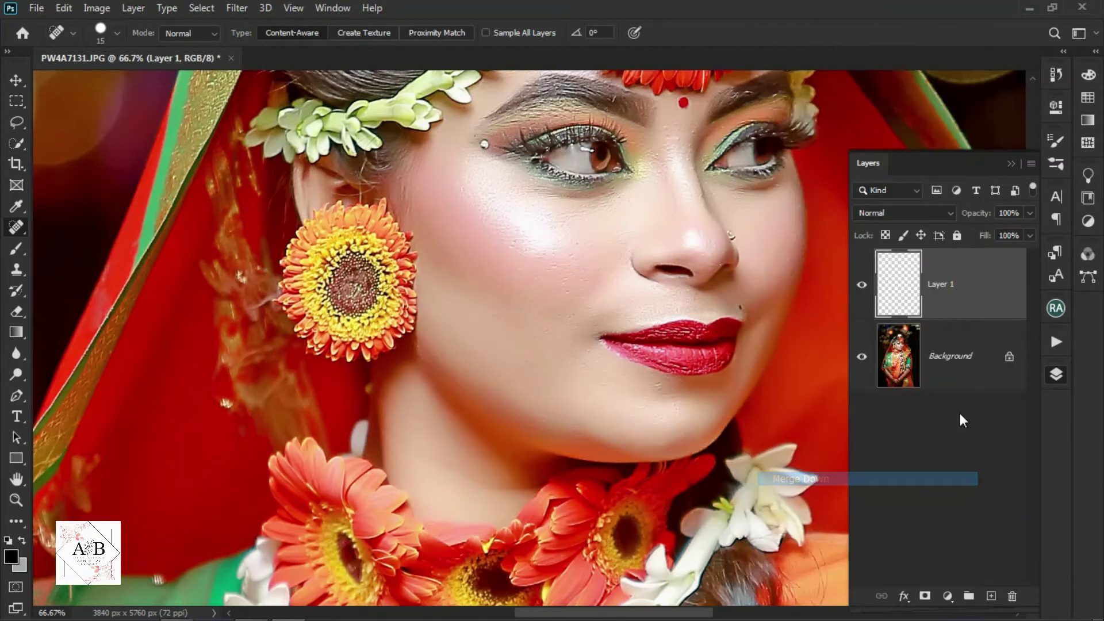
pyautogui.hotkey('ctrl', 'j')
# Enable dialogs for the 'new retch' action set and play Action 28
pyautogui.click(1057, 343)
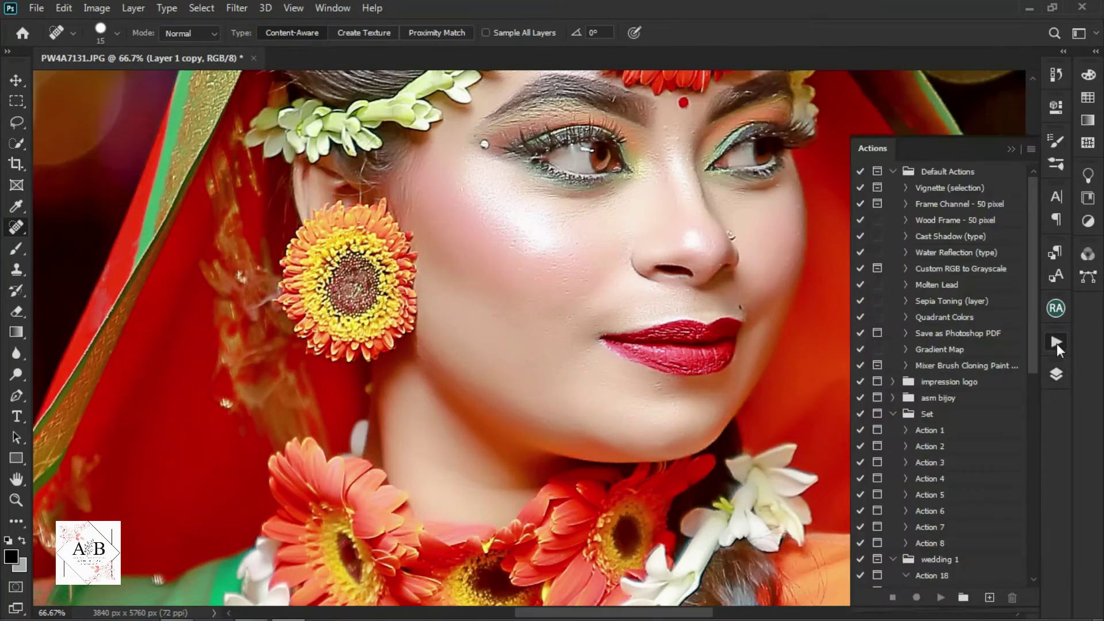
pyautogui.moveTo(1028, 306); pyautogui.dragTo(1029, 535)
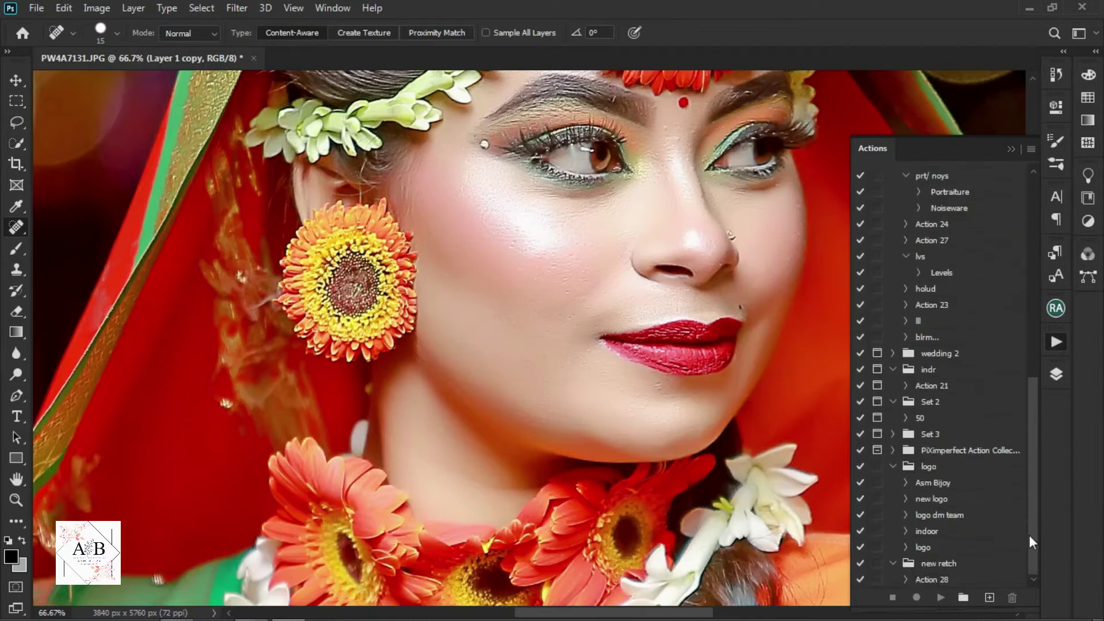
pyautogui.click(877, 563)
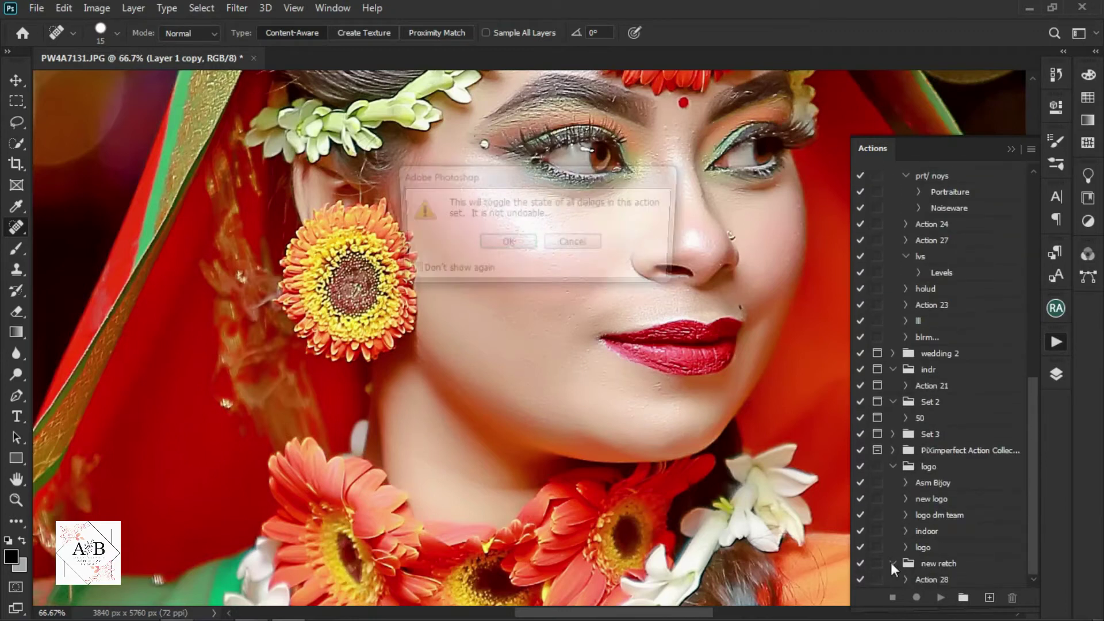
pyautogui.click(521, 244)
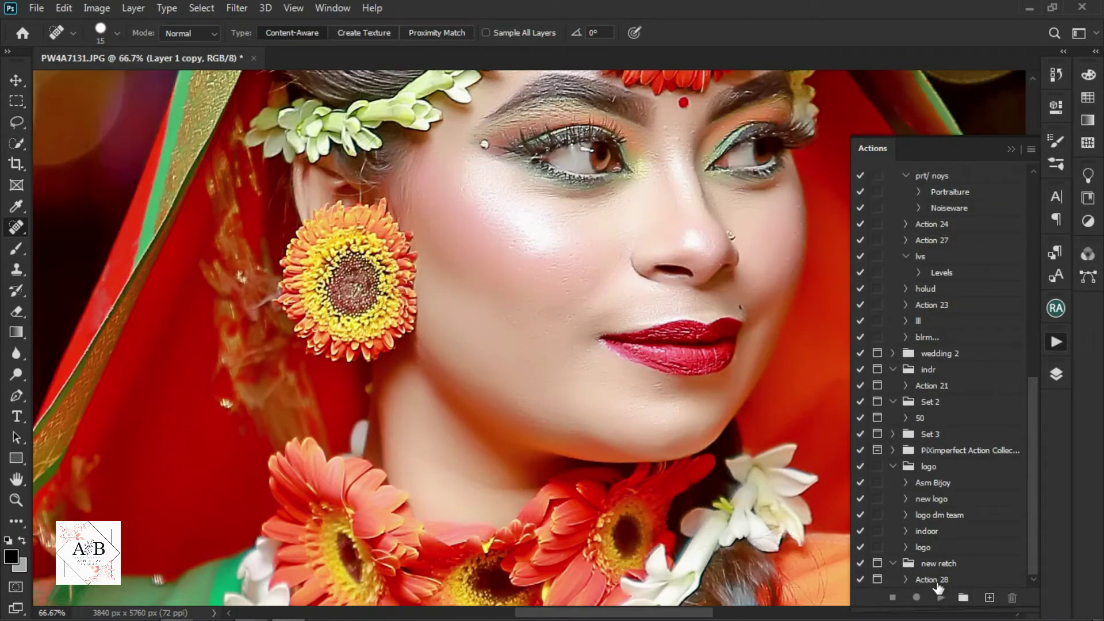
pyautogui.click(933, 580)
pyautogui.click(940, 598)
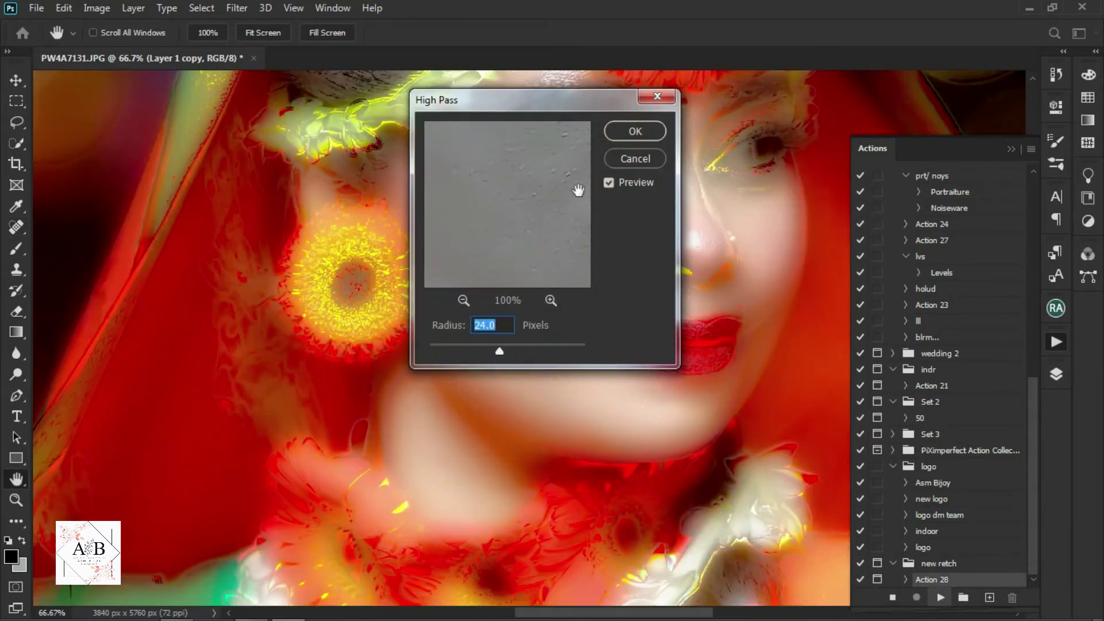
# Accept High Pass 24 px, Gaussian Blur 3.5 px and both Fill dialogs, then invert the mask to black
pyautogui.click(626, 131)
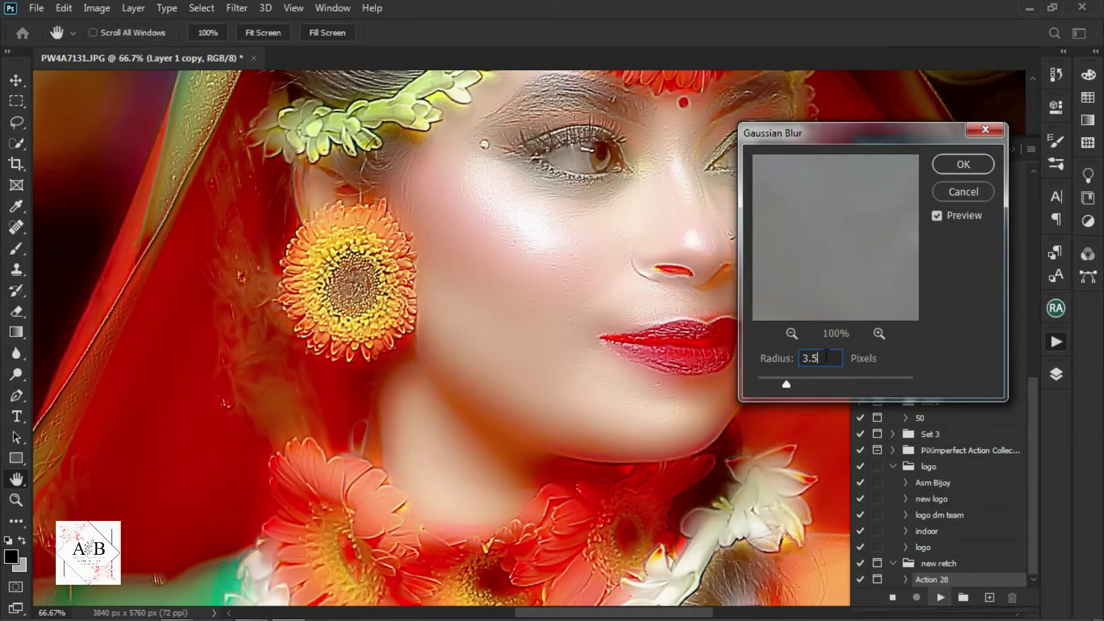
pyautogui.click(965, 162)
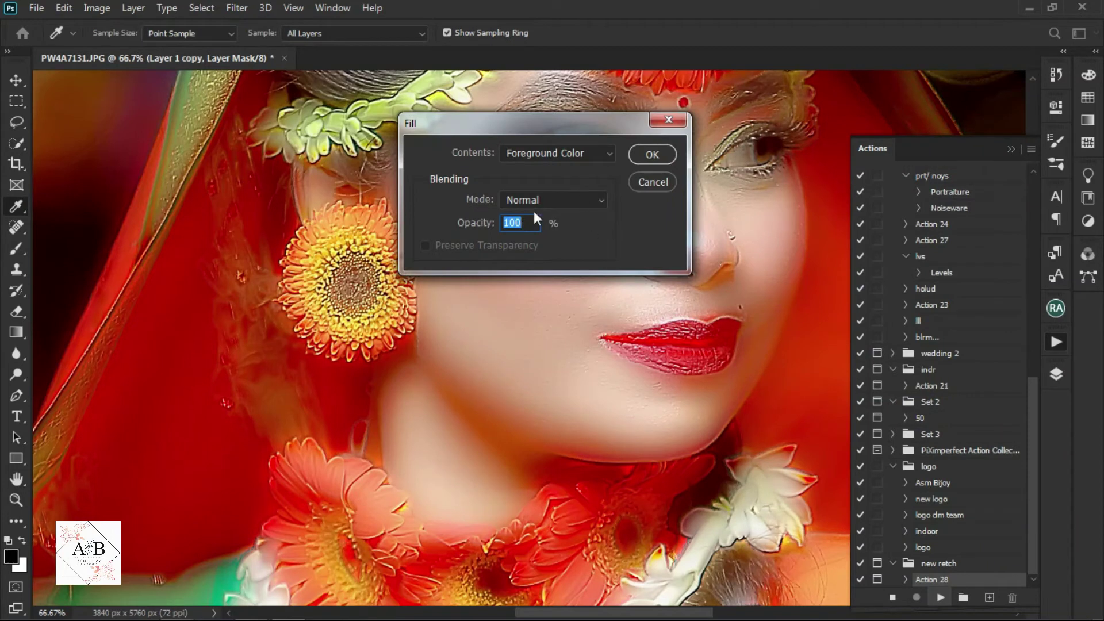
pyautogui.click(652, 161)
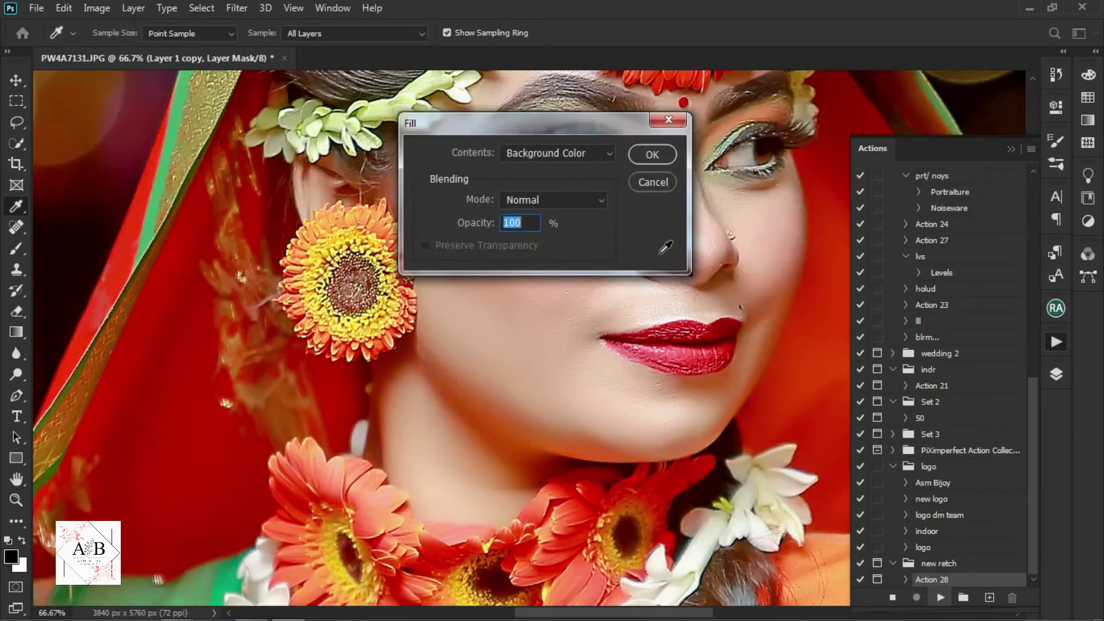
pyautogui.click(653, 151)
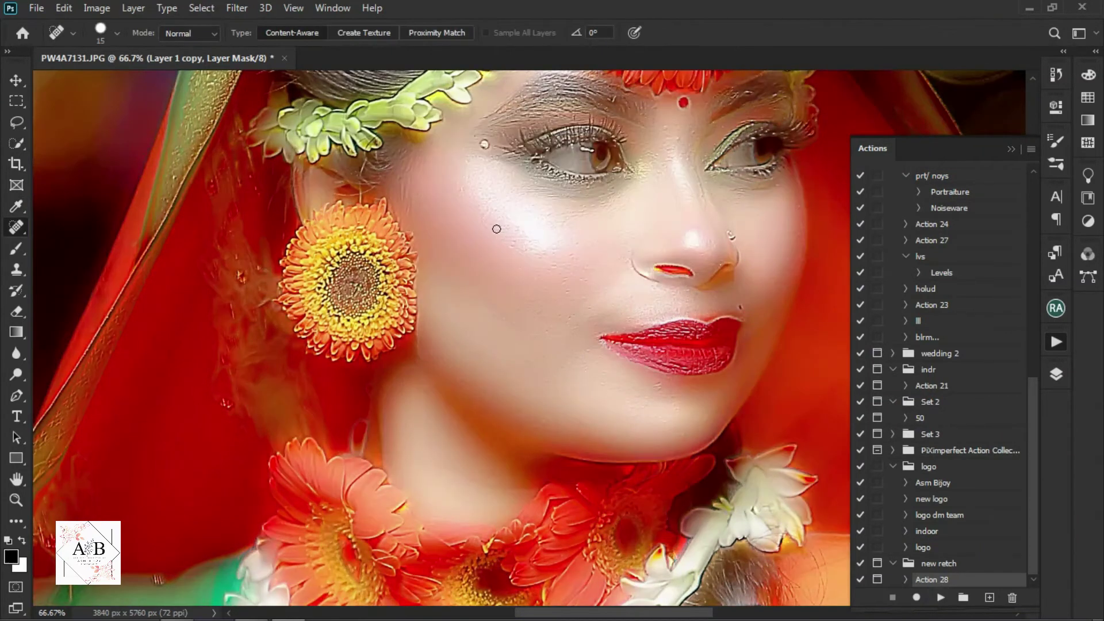
pyautogui.click(1056, 375)
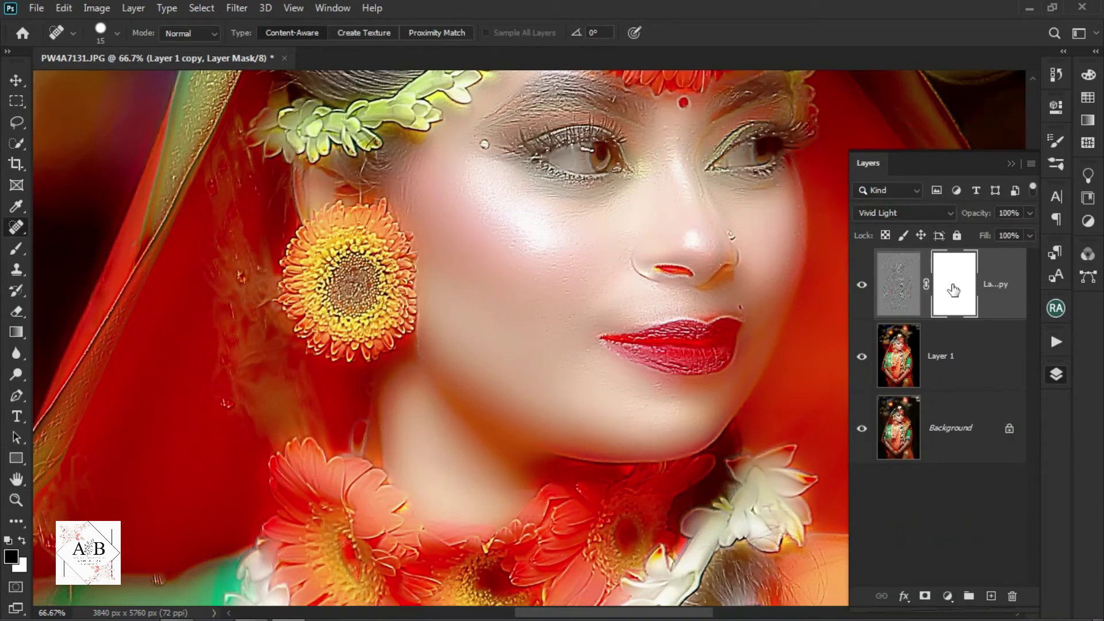
pyautogui.hotkey('ctrl', 'i')
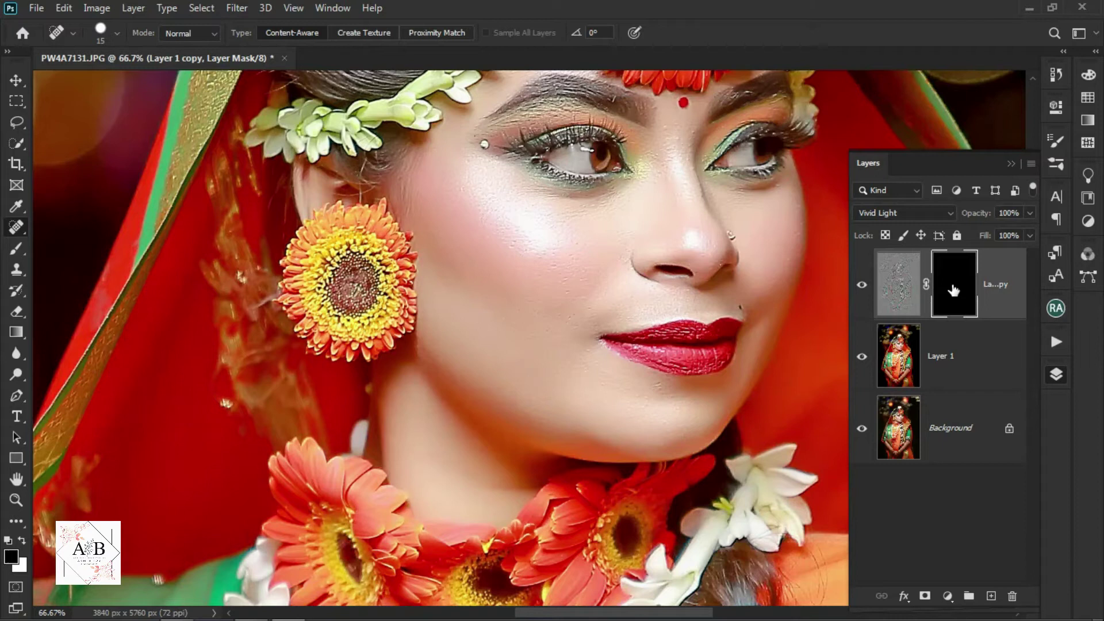
# Choose the regular Brush tool with 12% flow and a smaller brush size
pyautogui.click(862, 284)
pyautogui.hotkey('ctrl', '+')
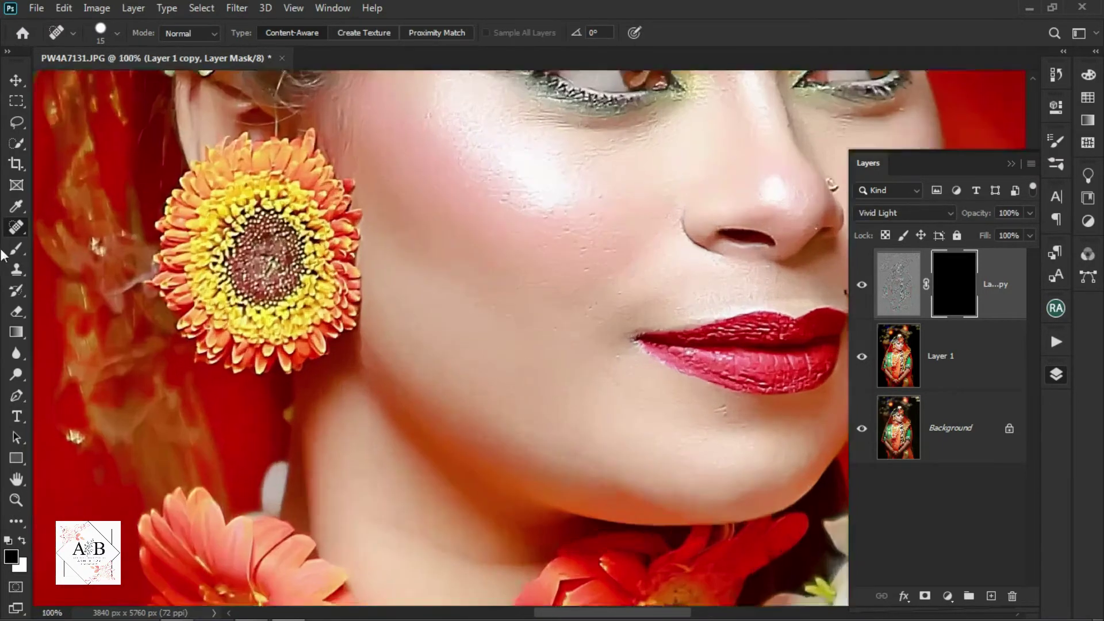
pyautogui.click(16, 249)
pyautogui.rightClick(16, 249)
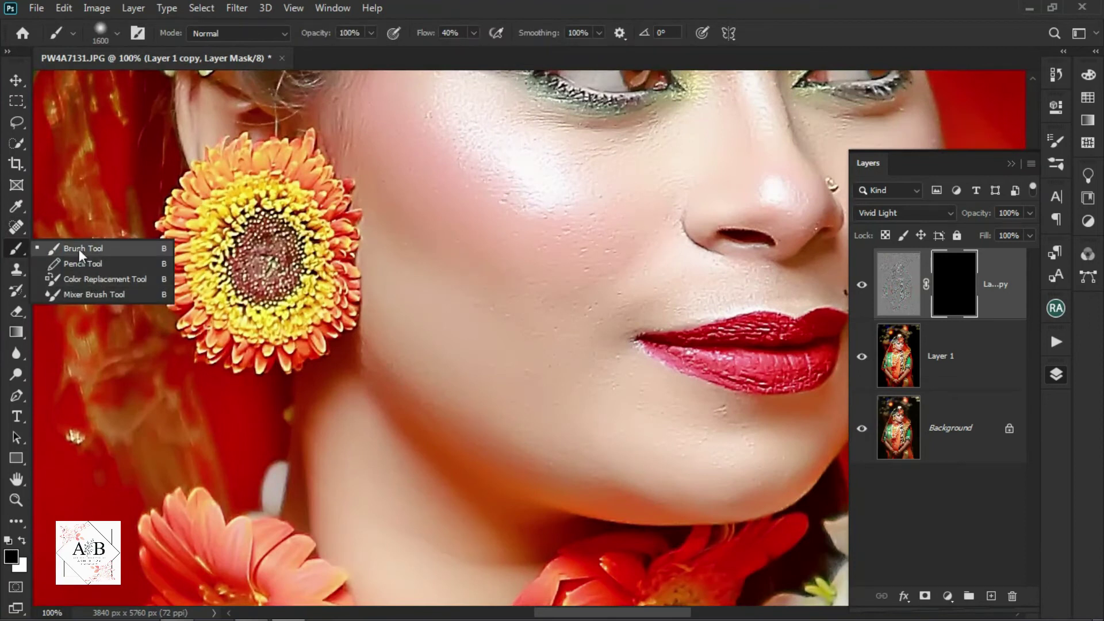
pyautogui.click(78, 250)
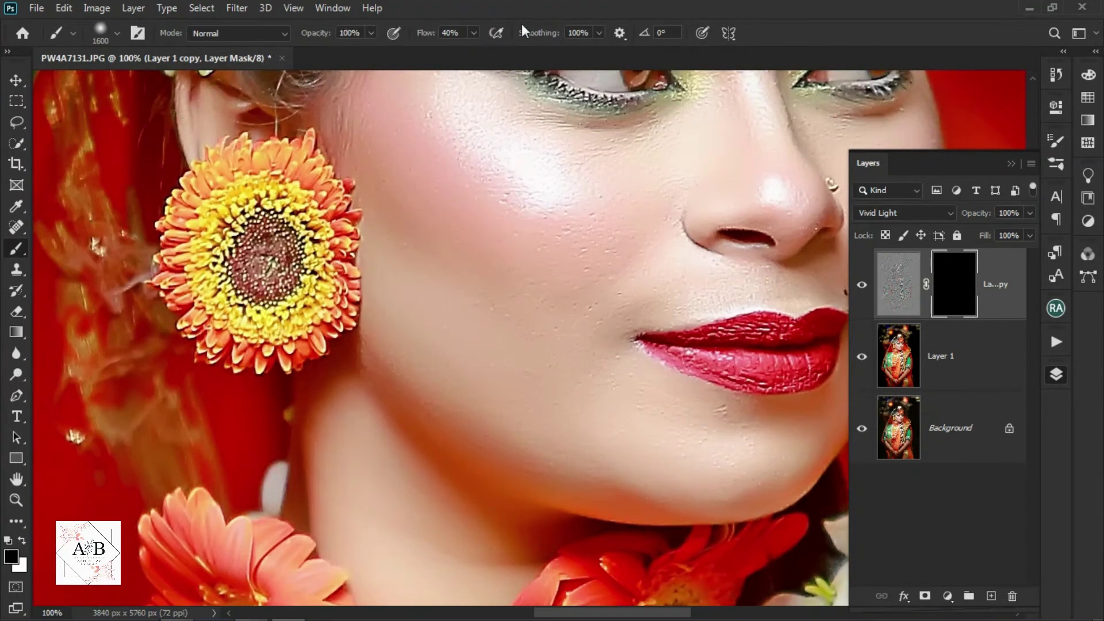
pyautogui.click(474, 34)
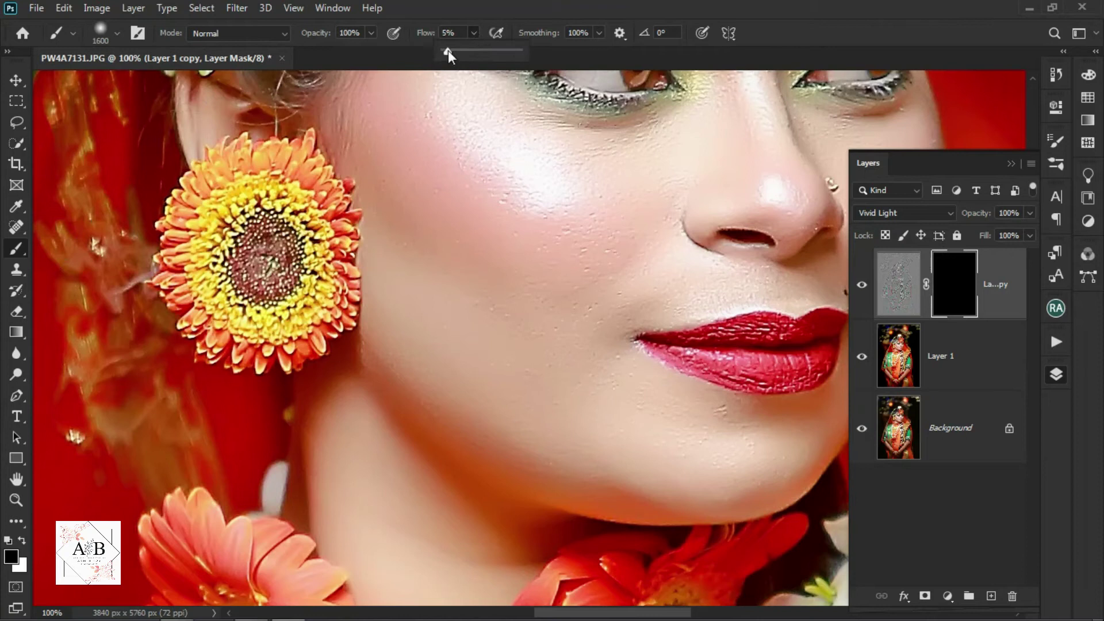
pyautogui.scroll(1, 547, 130)
pyautogui.scroll(-1, 603, 322)
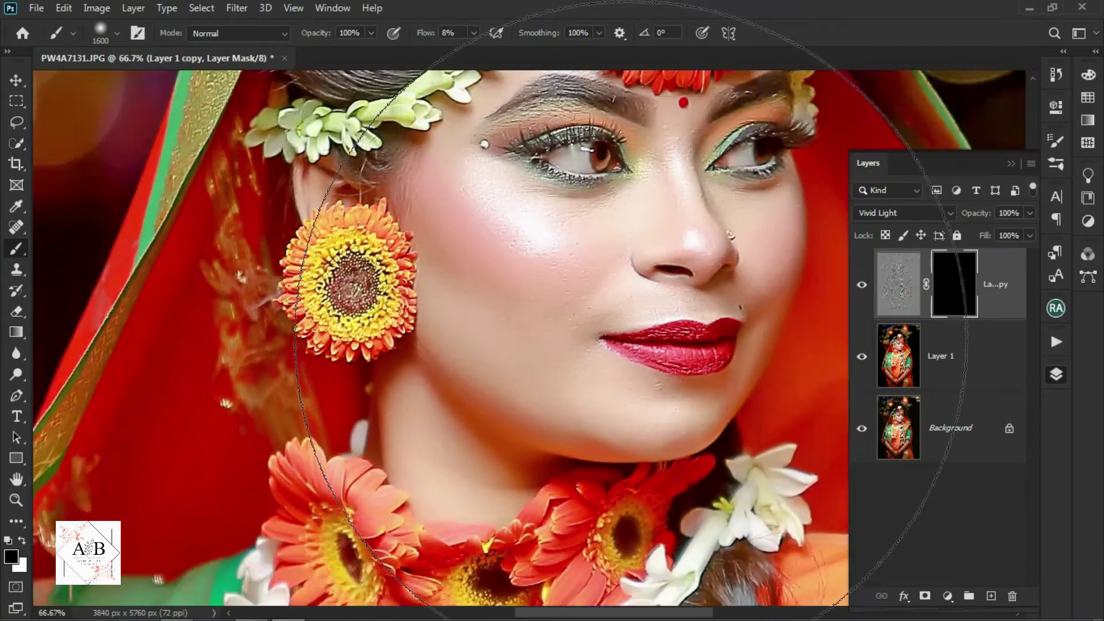
pyautogui.press('[')
pyautogui.press('[')
pyautogui.press('[')
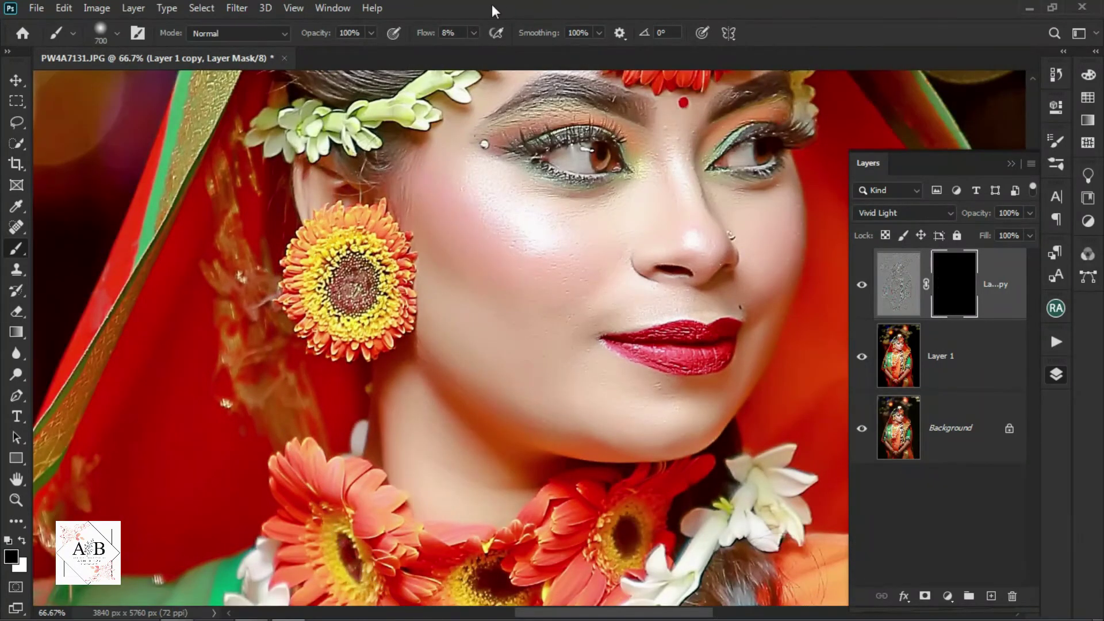
pyautogui.write('12')
pyautogui.press('Return')
# Paint white on the texture mask over the nose and cheeks, adjusting brush size as needed
pyautogui.click(23, 542)
pyautogui.moveTo(618, 387)
pyautogui.mouseDown()
pyautogui.moveTo(561, 286)
pyautogui.moveTo(544, 281)
pyautogui.mouseUp()
pyautogui.press('[')
pyautogui.press('[')
pyautogui.press('[')
pyautogui.press('[')
pyautogui.press('[')
pyautogui.press('[')
pyautogui.press('[')
pyautogui.press('[')
pyautogui.press('[')
pyautogui.press('[')
pyautogui.press(']')
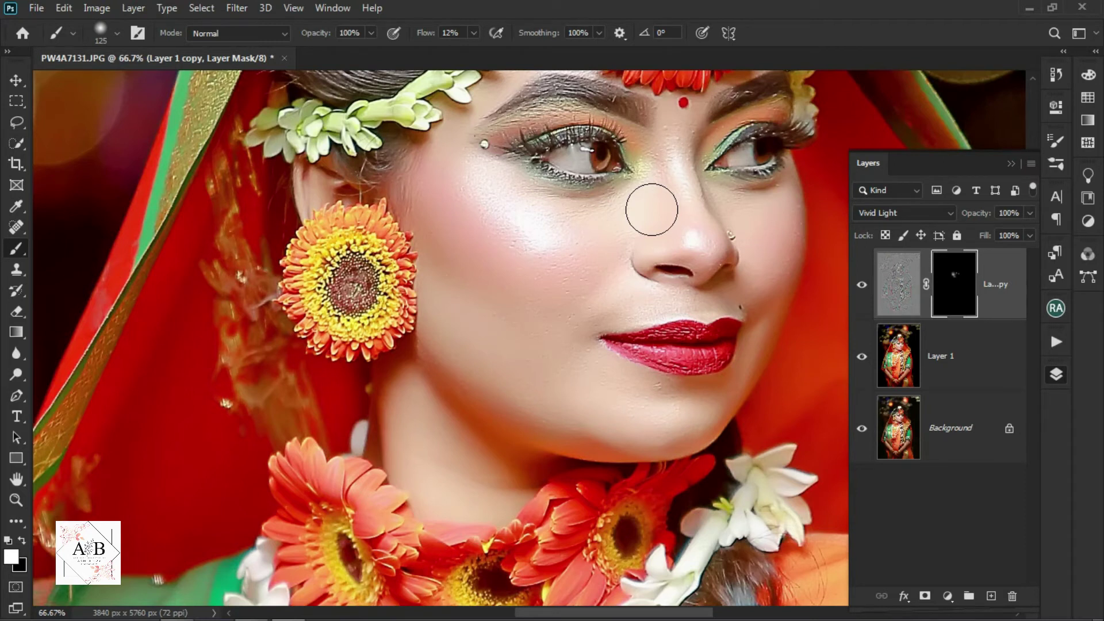
pyautogui.press('[')
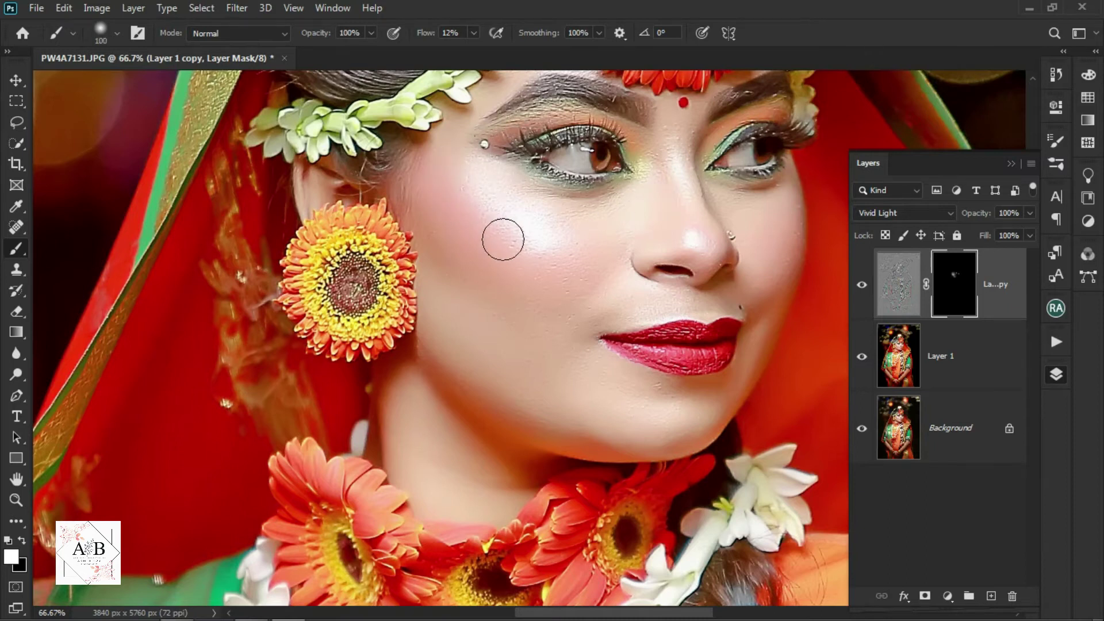
pyautogui.scroll(2, 502, 345)
# Paint the mask around cheek, jaw and nostril crease with smaller brushes at 79% flow, comparing layer on/off
pyautogui.scroll(3, 508, 345)
pyautogui.hotkey('ctrl', '+')
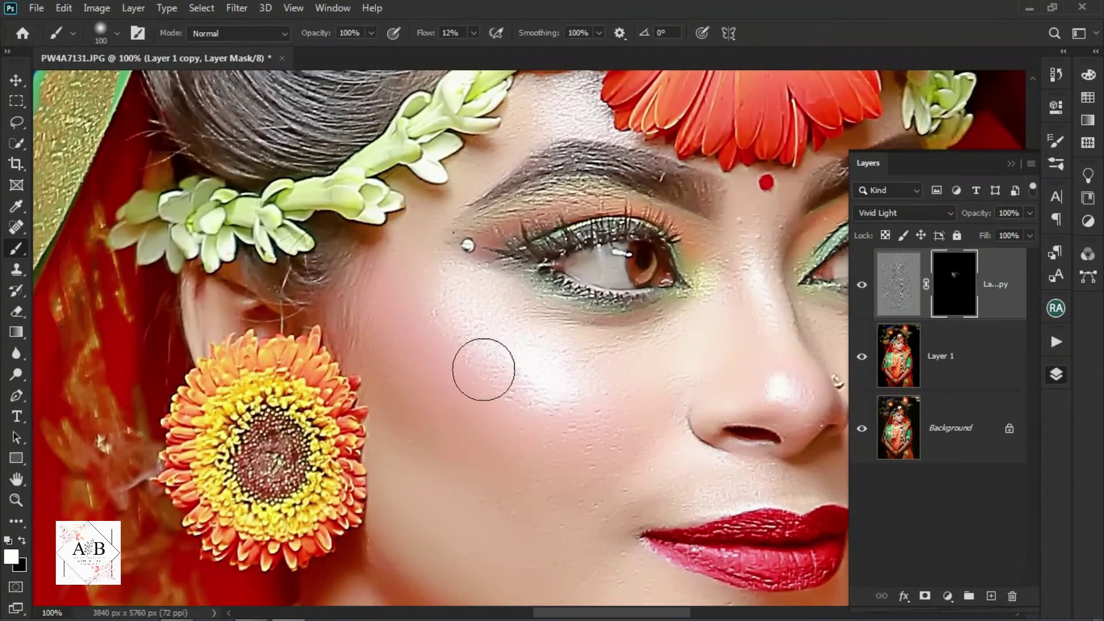
pyautogui.press(']')
pyautogui.press(']')
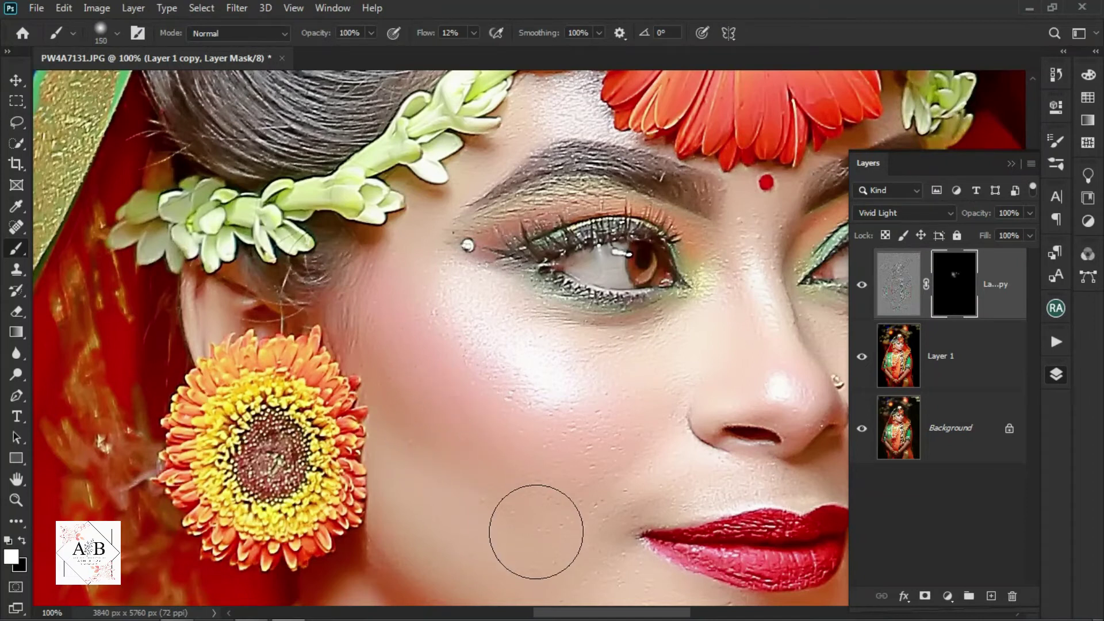
pyautogui.moveTo(562, 476); pyautogui.dragTo(513, 317)
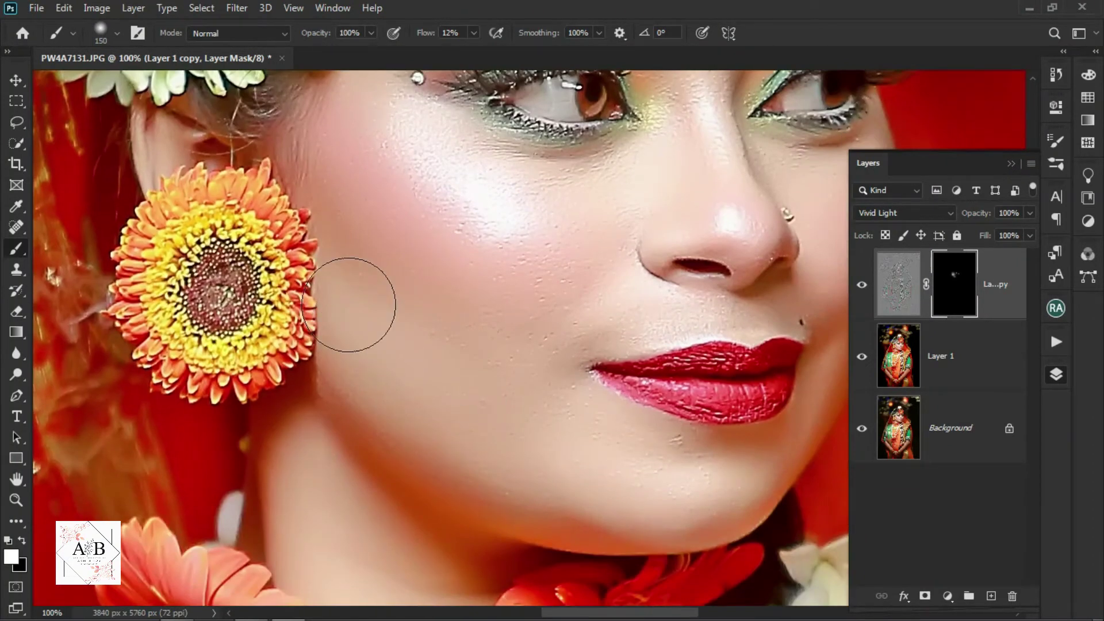
pyautogui.click(861, 288)
pyautogui.click(861, 286)
pyautogui.click(861, 286)
pyautogui.press('[')
pyautogui.press('[')
pyautogui.press('[')
pyautogui.press('[')
pyautogui.press('[')
pyautogui.press('[')
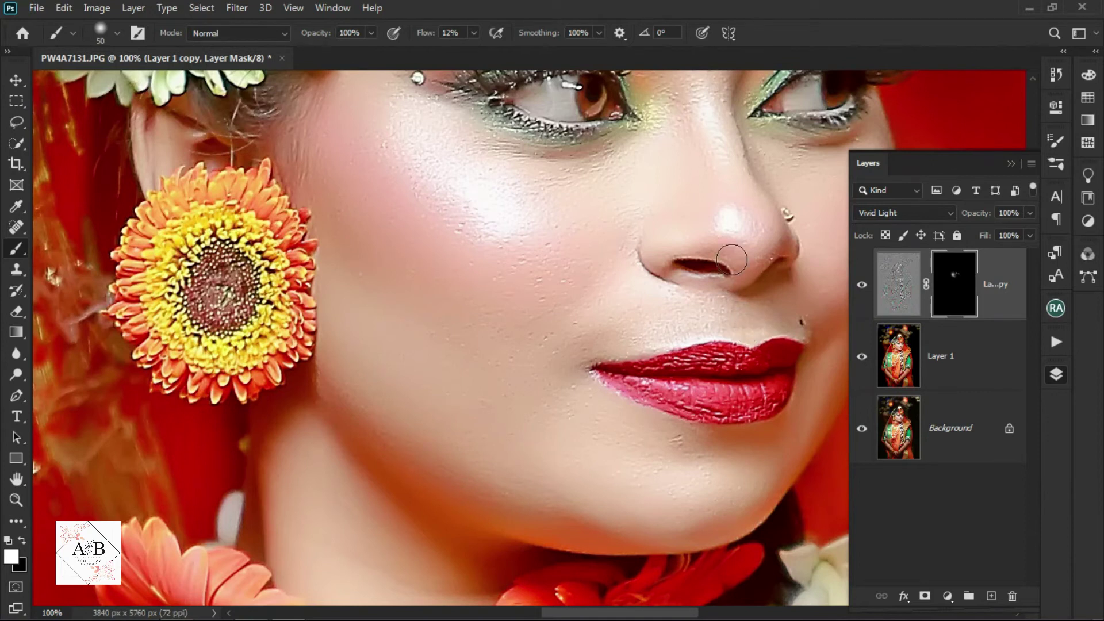
pyautogui.moveTo(474, 33); pyautogui.dragTo(506, 51)
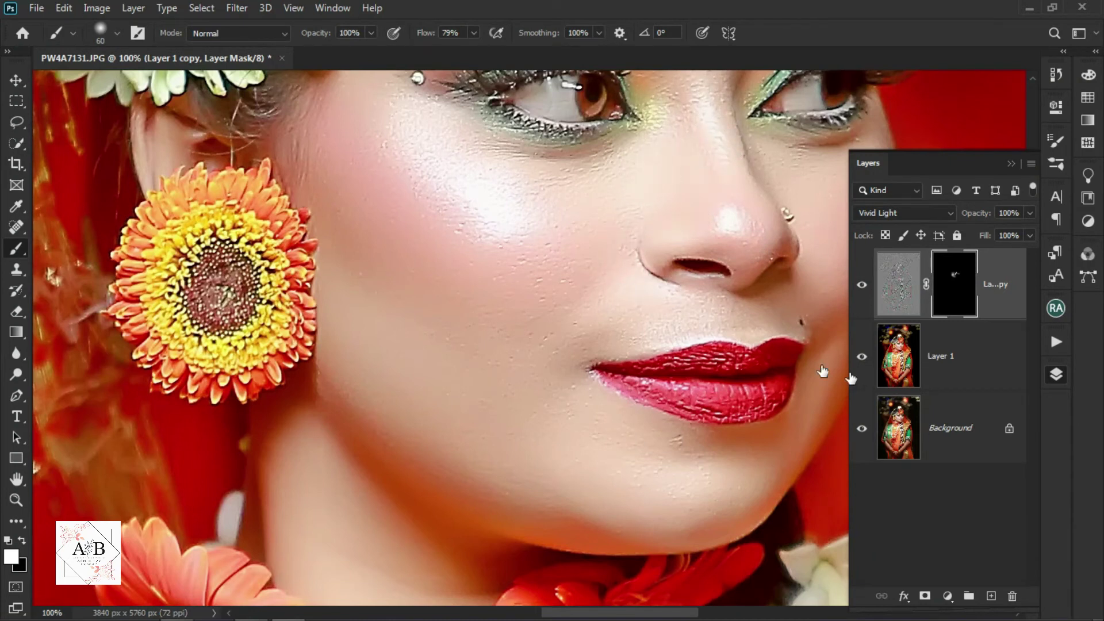
pyautogui.press('[')
pyautogui.press('[')
pyautogui.press('[')
pyautogui.press('[')
# Merge the masked Vivid Light texture copy down into Layer 1
pyautogui.hotkey('ctrl', '-')
pyautogui.hotkey('ctrl', '-')
pyautogui.hotkey('ctrl', '-')
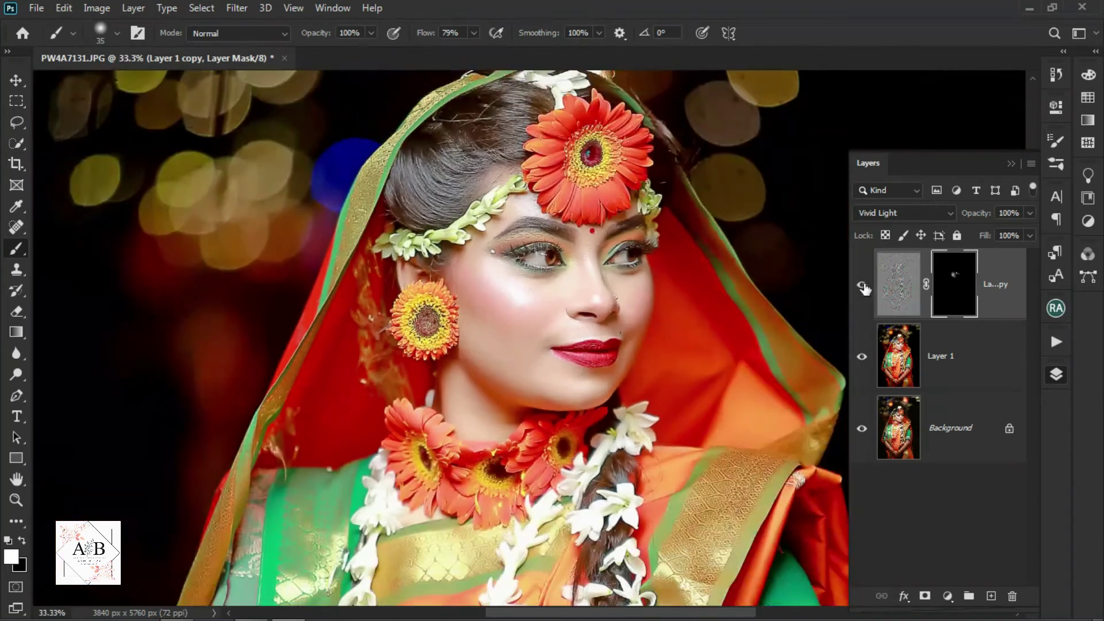
pyautogui.hotkey('ctrl', '-')
pyautogui.hotkey('ctrl', '-')
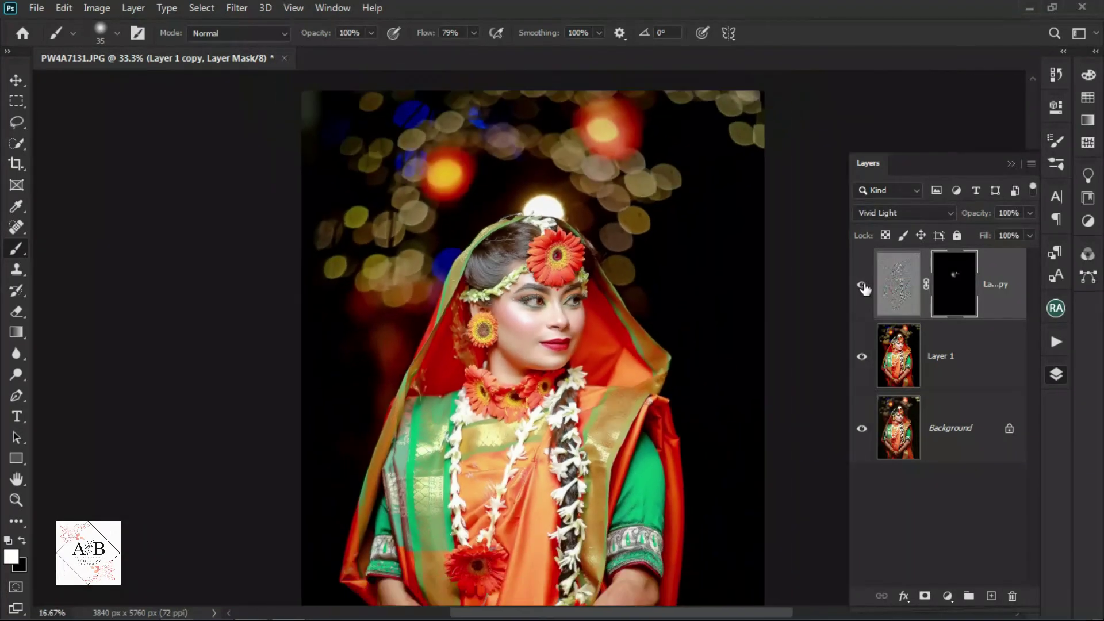
pyautogui.hotkey('ctrl', '-')
pyautogui.hotkey('ctrl', '-')
pyautogui.hotkey('ctrl', '-')
pyautogui.hotkey('ctrl', '+')
pyautogui.rightClick(993, 316)
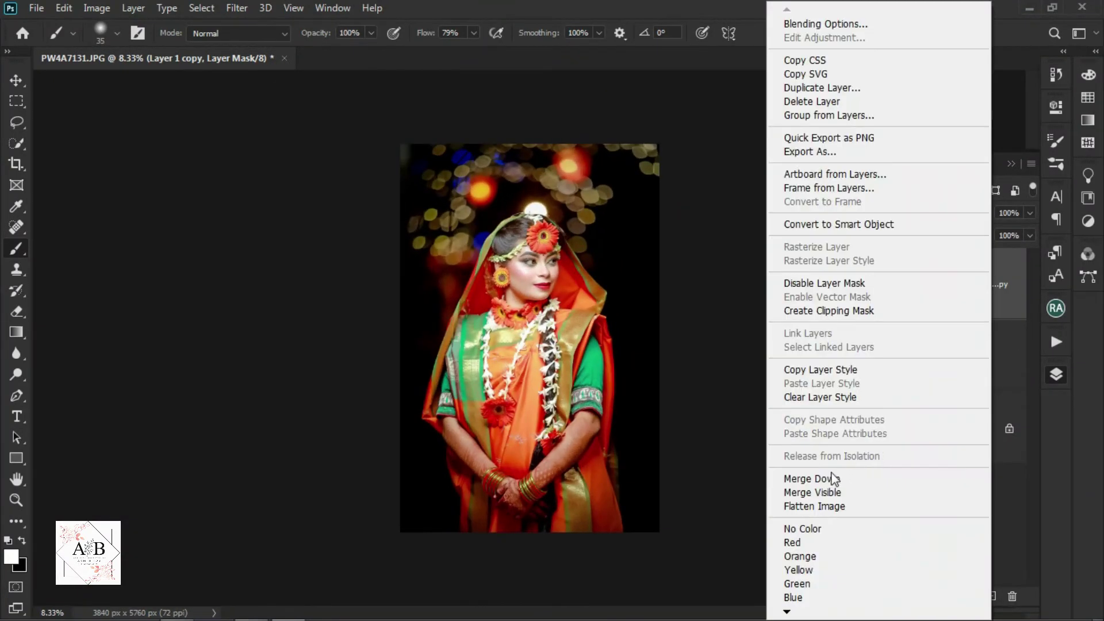
pyautogui.click(782, 479)
# Toggle Layer 1 at different zoom levels to compare the retouched portrait with the original
pyautogui.hotkey('ctrl', '+')
pyautogui.hotkey('ctrl', '+')
pyautogui.hotkey('ctrl', '+')
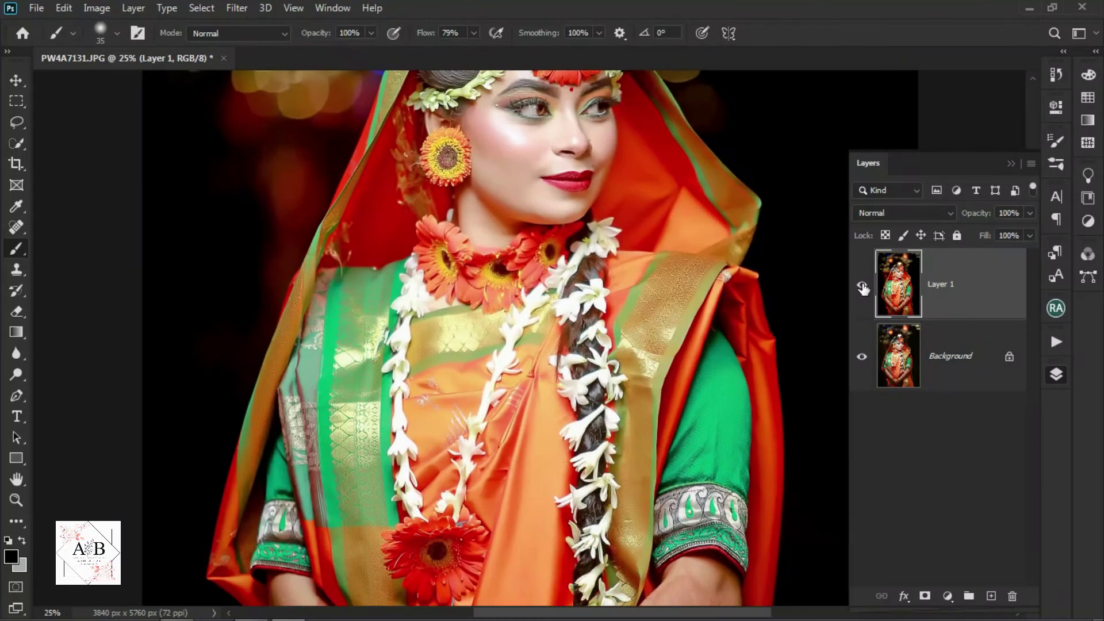
pyautogui.click(862, 285)
pyautogui.hotkey('ctrl', '-')
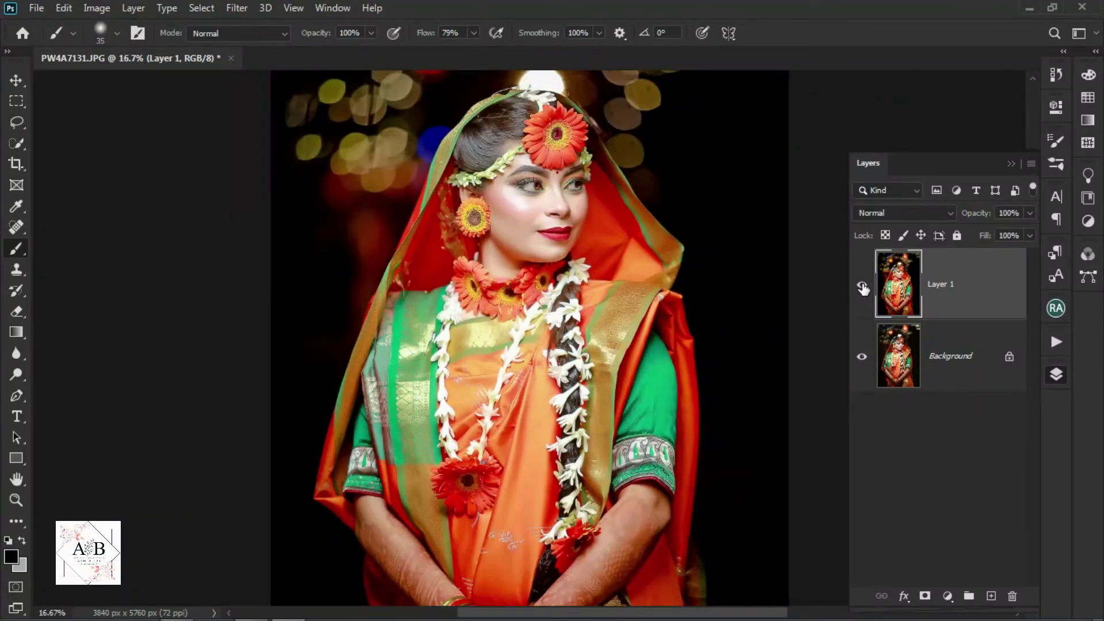
pyautogui.hotkey('ctrl', '-')
pyautogui.hotkey('ctrl', '-')
pyautogui.click(863, 286)
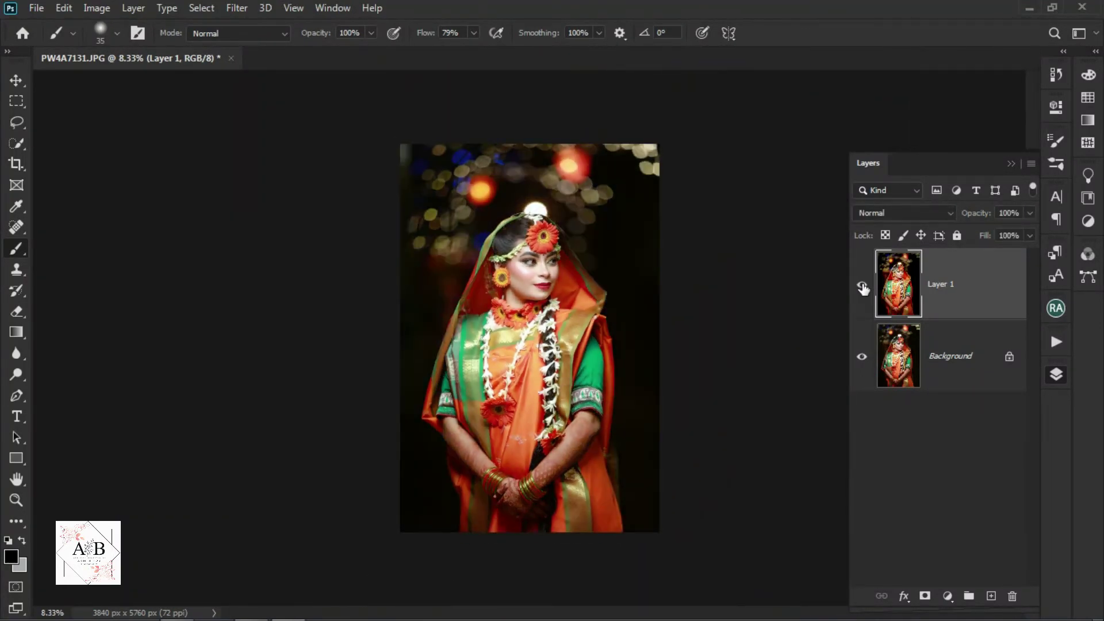
pyautogui.click(863, 287)
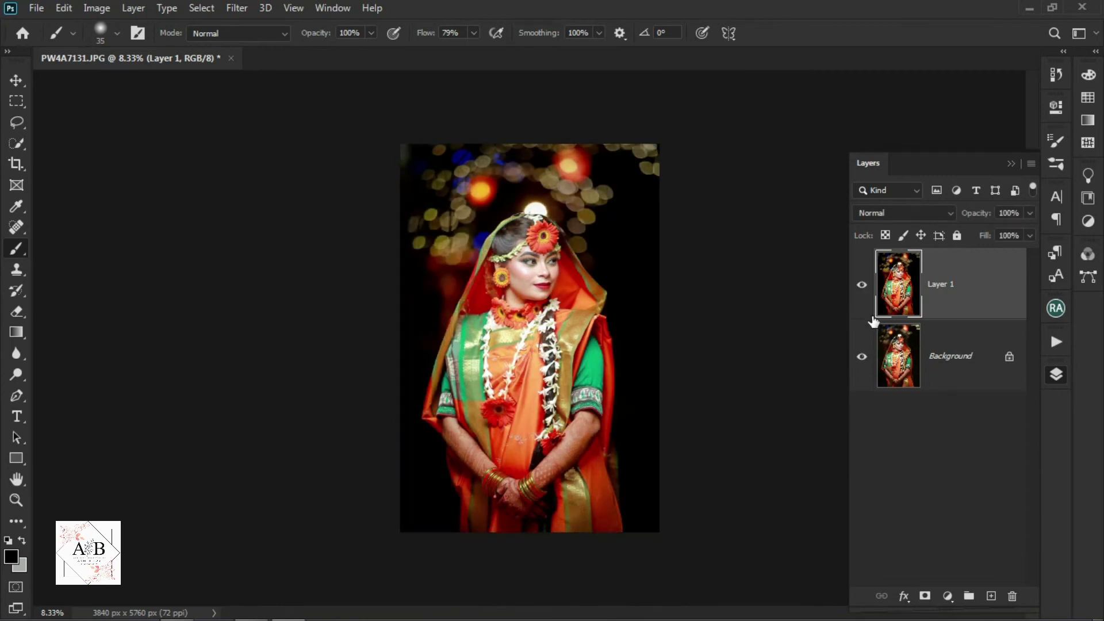
# Duplicate Layer 1 and place-embed the 266 bokeh image from the Stock photo ph cc folder
pyautogui.hotkey('ctrl', 'j')
pyautogui.click(36, 8)
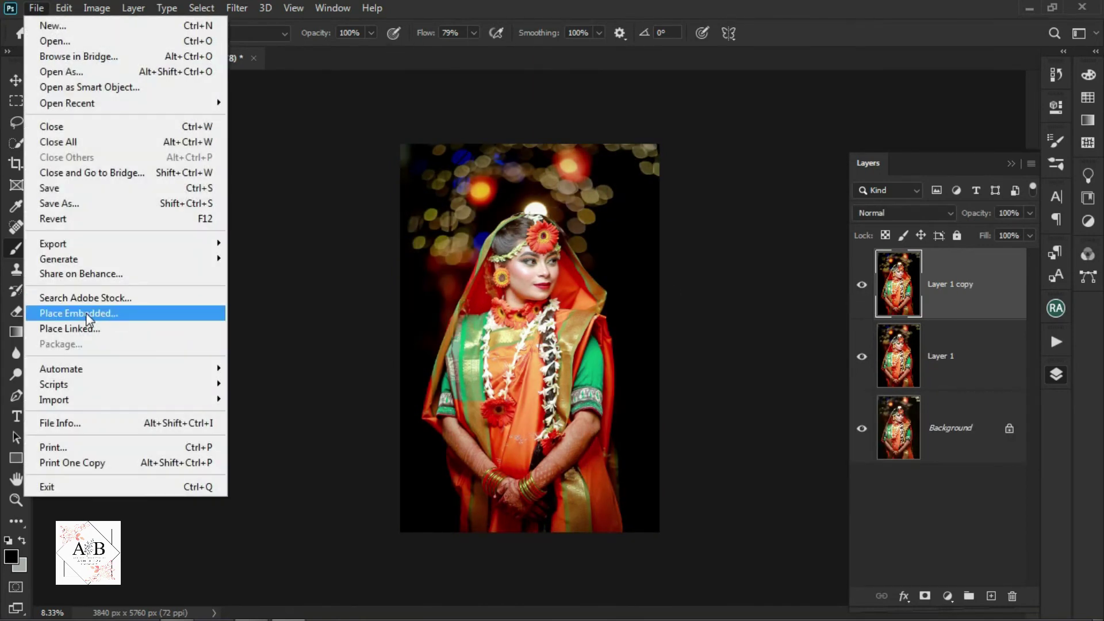
pyautogui.click(81, 313)
pyautogui.click(86, 348)
pyautogui.doubleClick(392, 155)
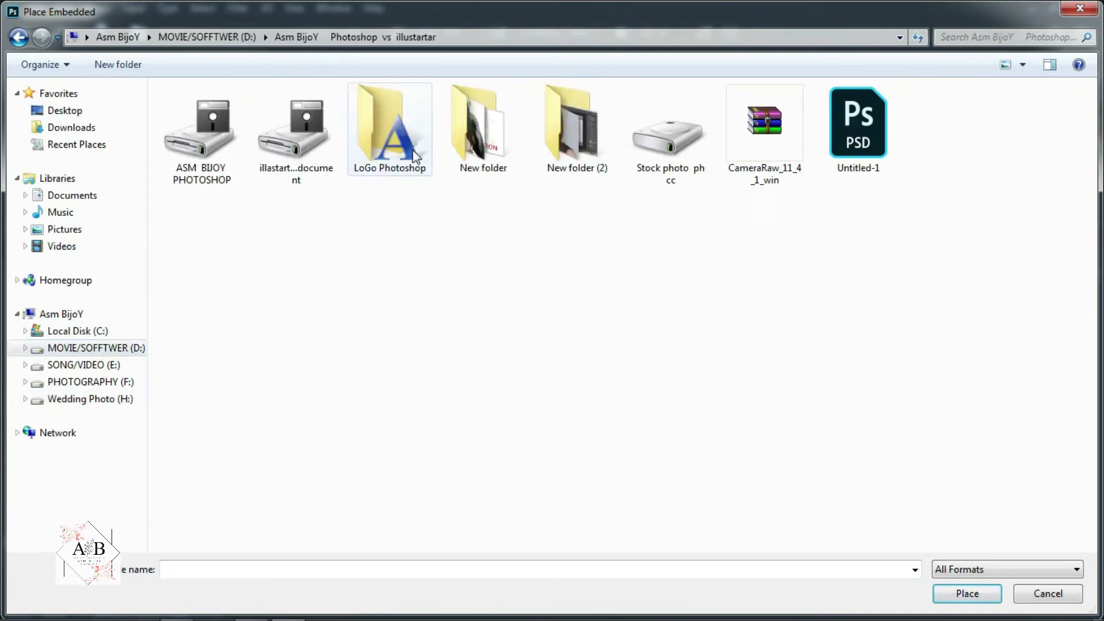
pyautogui.doubleClick(699, 162)
pyautogui.click(202, 466)
pyautogui.click(967, 594)
# Enlarge and lower the 266 bokeh image until it covers the whole canvas, then commit it
pyautogui.hotkey('ctrl', '-')
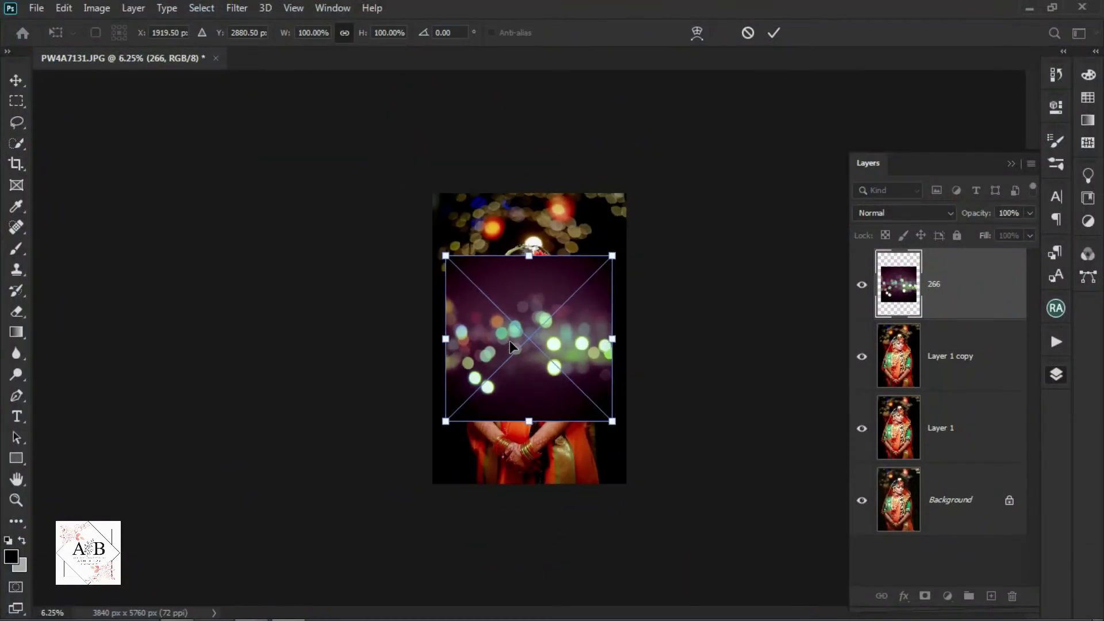
pyautogui.moveTo(612, 422); pyautogui.dragTo(717, 514)
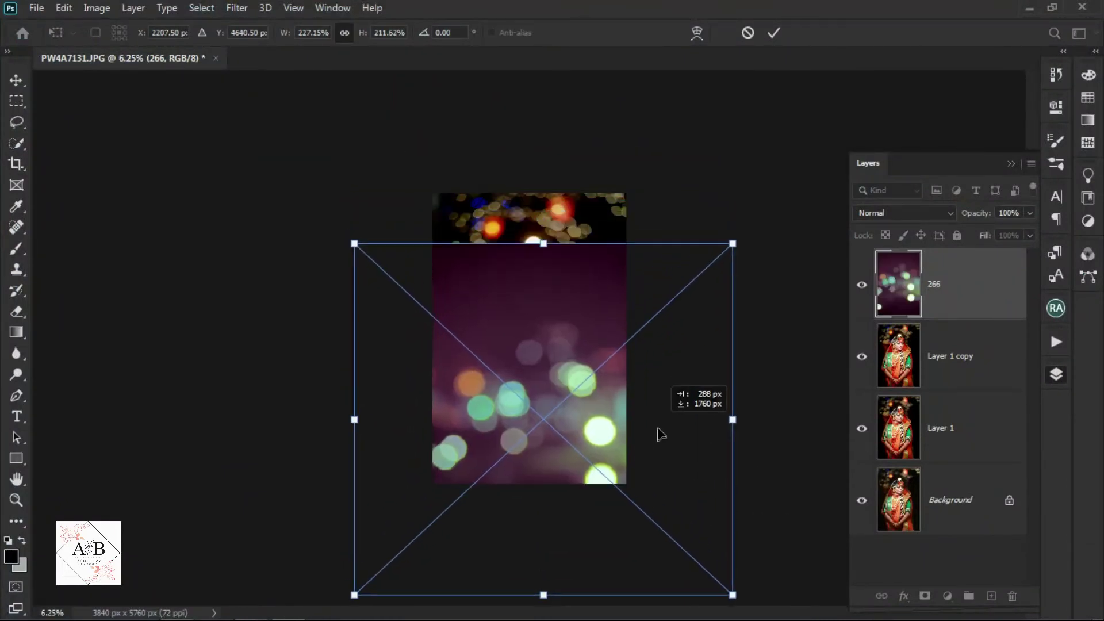
pyautogui.moveTo(649, 352); pyautogui.dragTo(650, 382)
pyautogui.moveTo(728, 551); pyautogui.dragTo(732, 563)
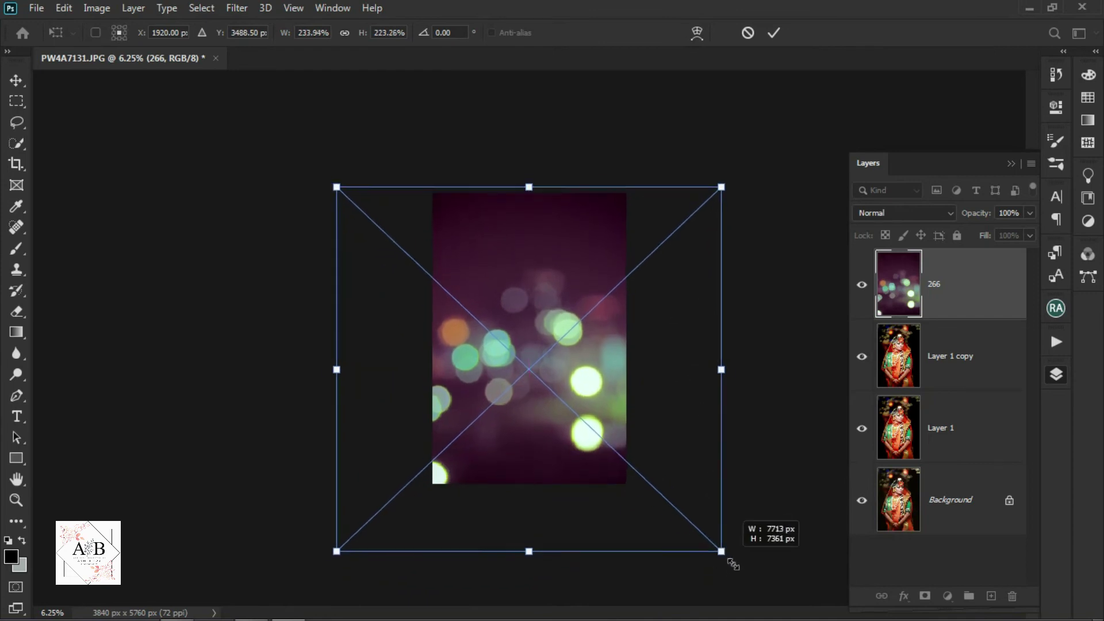
pyautogui.moveTo(660, 439); pyautogui.dragTo(661, 451)
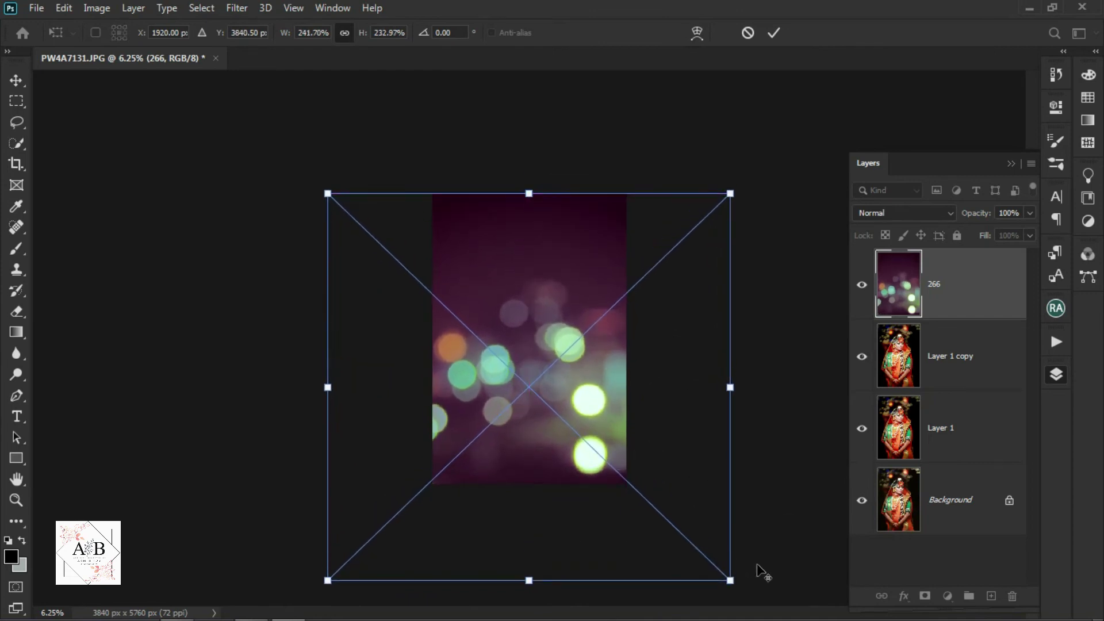
pyautogui.moveTo(729, 581); pyautogui.dragTo(745, 595)
pyautogui.moveTo(676, 472); pyautogui.dragTo(677, 484)
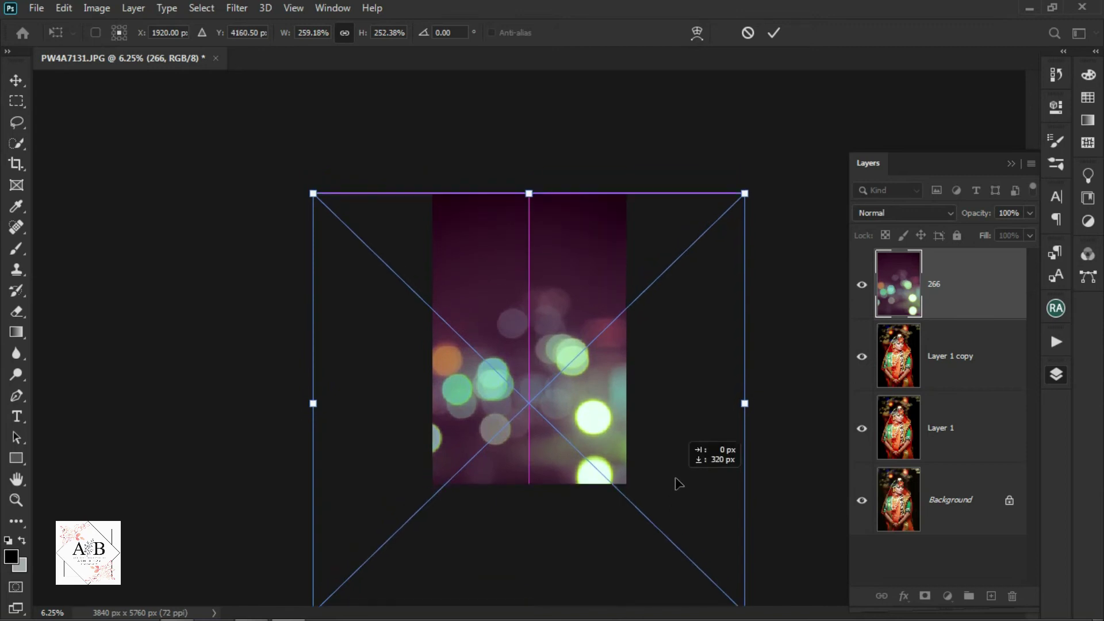
pyautogui.moveTo(745, 193); pyautogui.dragTo(772, 153)
pyautogui.moveTo(646, 280); pyautogui.dragTo(649, 298)
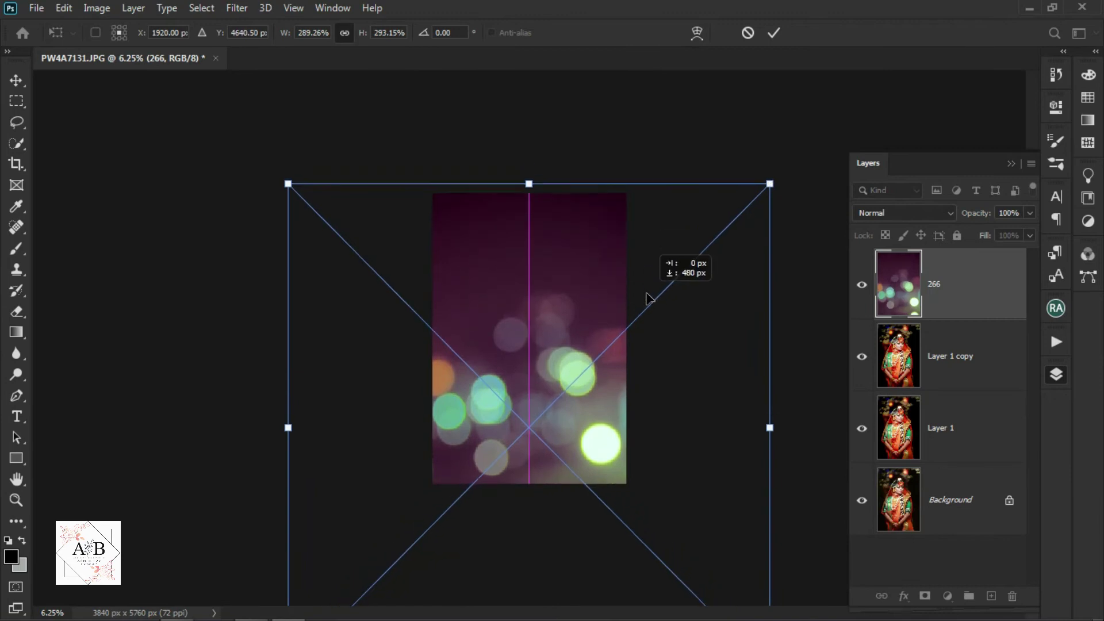
pyautogui.click(774, 33)
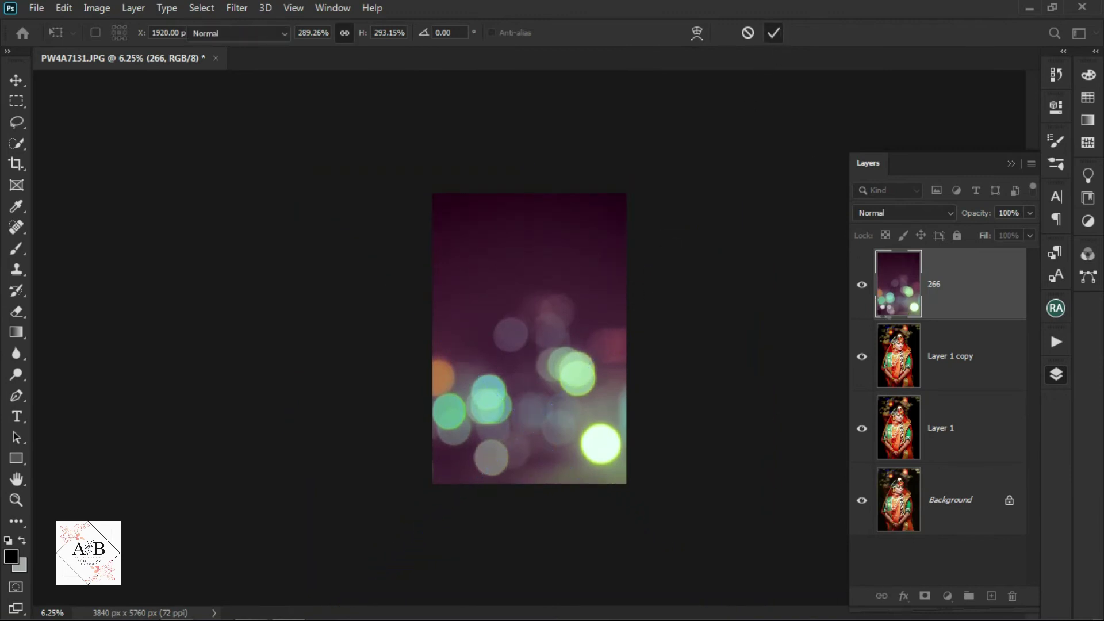
# Set the 266 bokeh layer's blend mode to Screen and compare it on and off
pyautogui.click(894, 214)
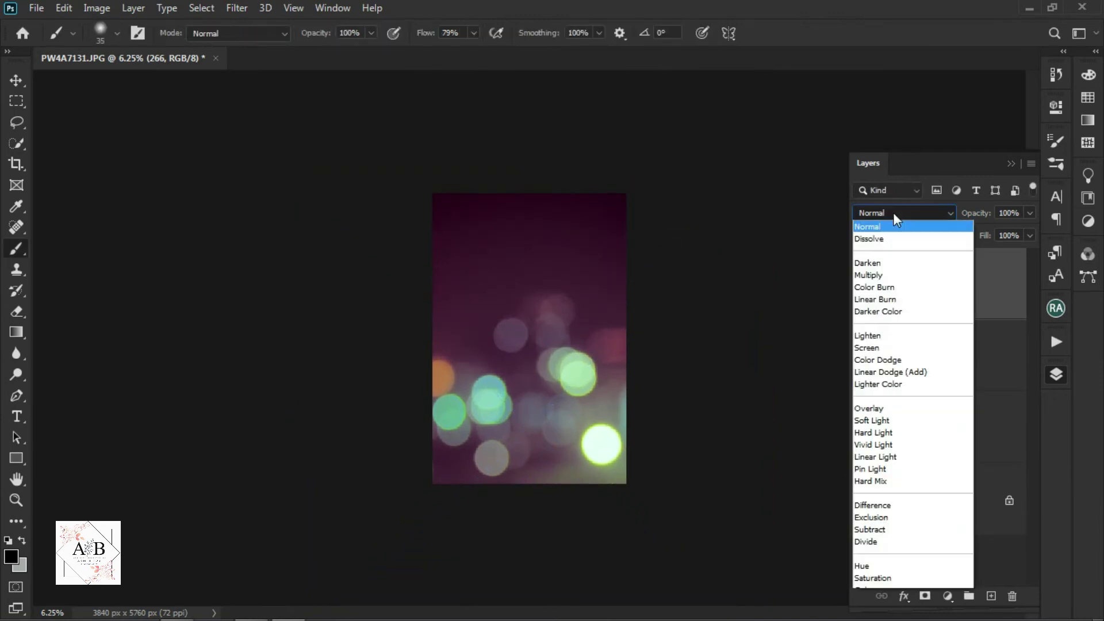
pyautogui.click(871, 348)
pyautogui.click(862, 285)
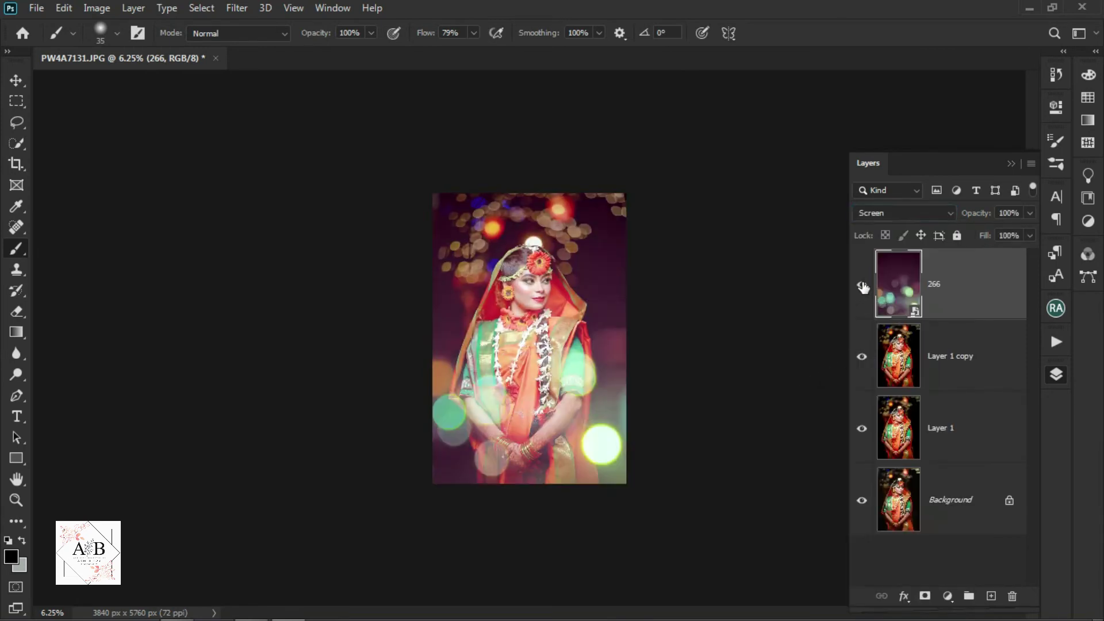
pyautogui.hotkey('ctrl', '+')
pyautogui.hotkey('ctrl', '+')
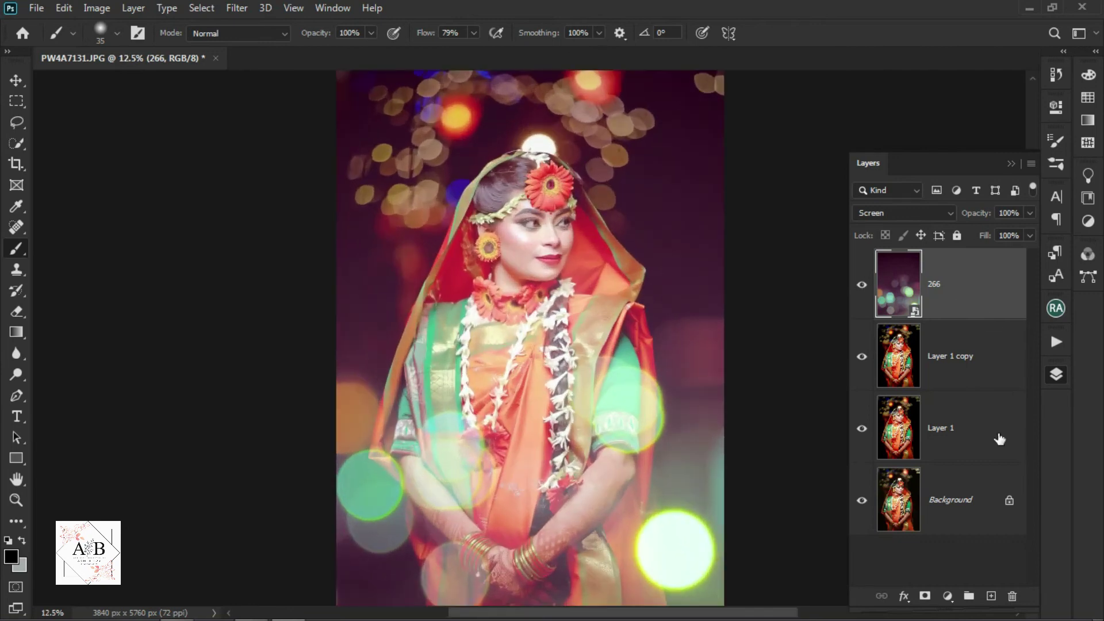
# Add a mask to the 266 layer and softly paint out the bokeh over the bride's head with a large low-flow black brush
pyautogui.click(925, 595)
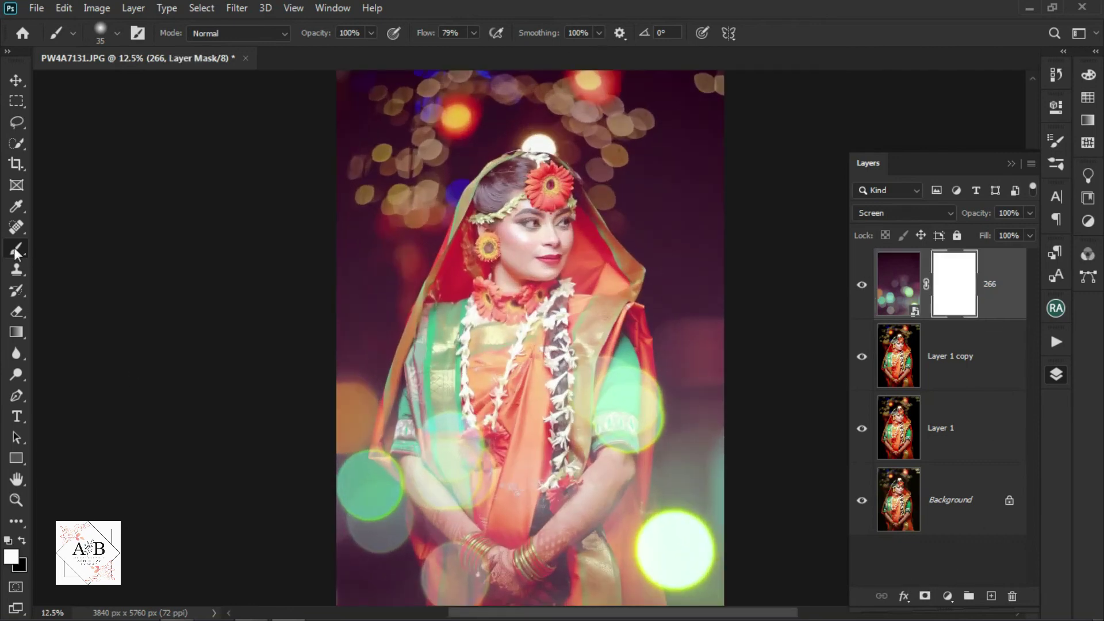
pyautogui.click(22, 542)
pyautogui.press(']')
pyautogui.press(']')
pyautogui.press(']')
pyautogui.click(426, 52)
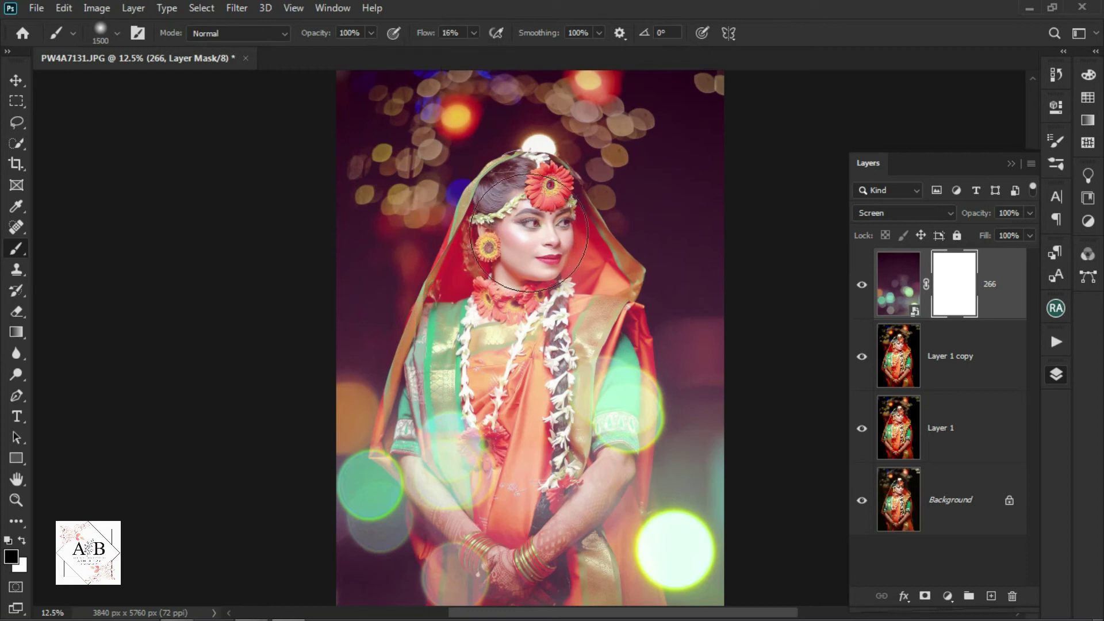
pyautogui.press(']')
pyautogui.press(']')
pyautogui.press(']')
pyautogui.moveTo(520, 172); pyautogui.dragTo(518, 241)
pyautogui.press('[')
pyautogui.press('[')
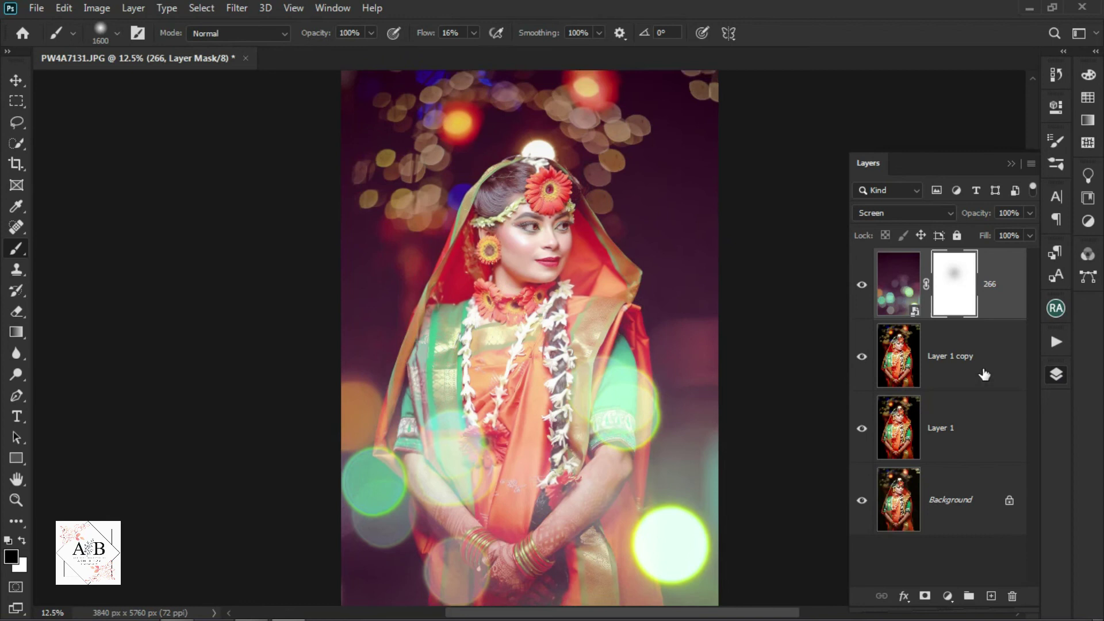
pyautogui.hotkey('ctrl', '-')
pyautogui.hotkey('ctrl', '-')
pyautogui.hotkey('ctrl', '+')
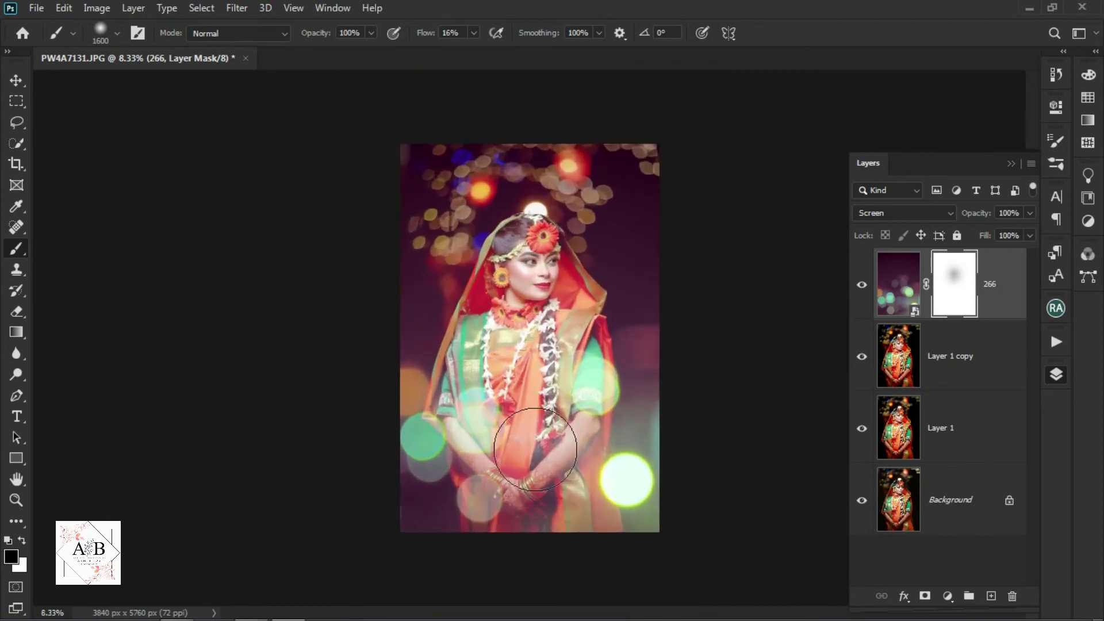
pyautogui.hotkey('ctrl', '+')
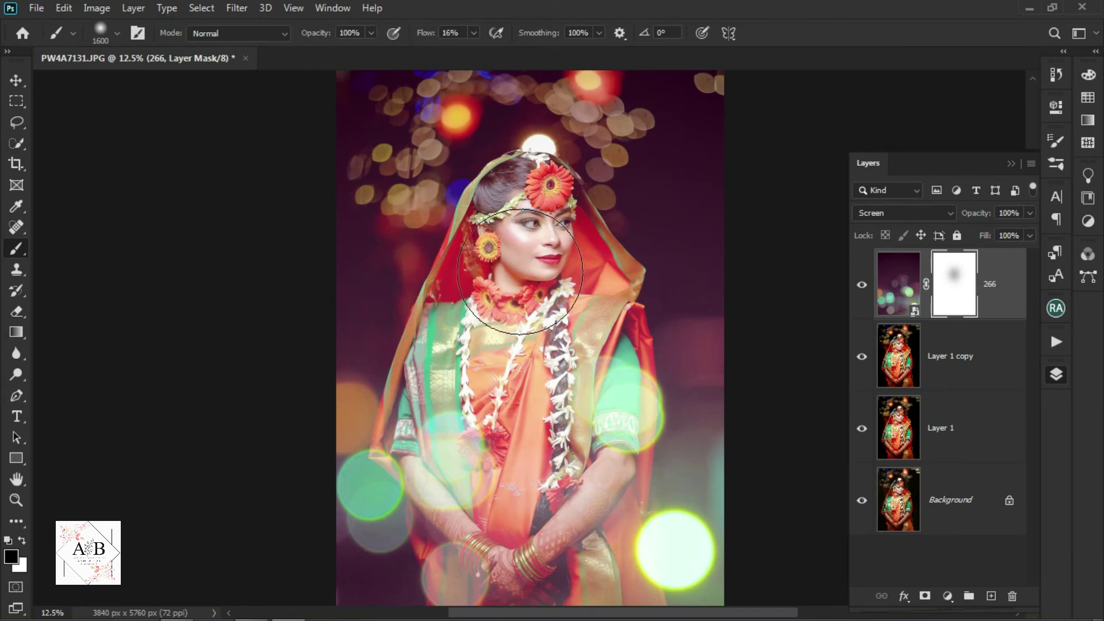
pyautogui.hotkey('ctrl', '2')
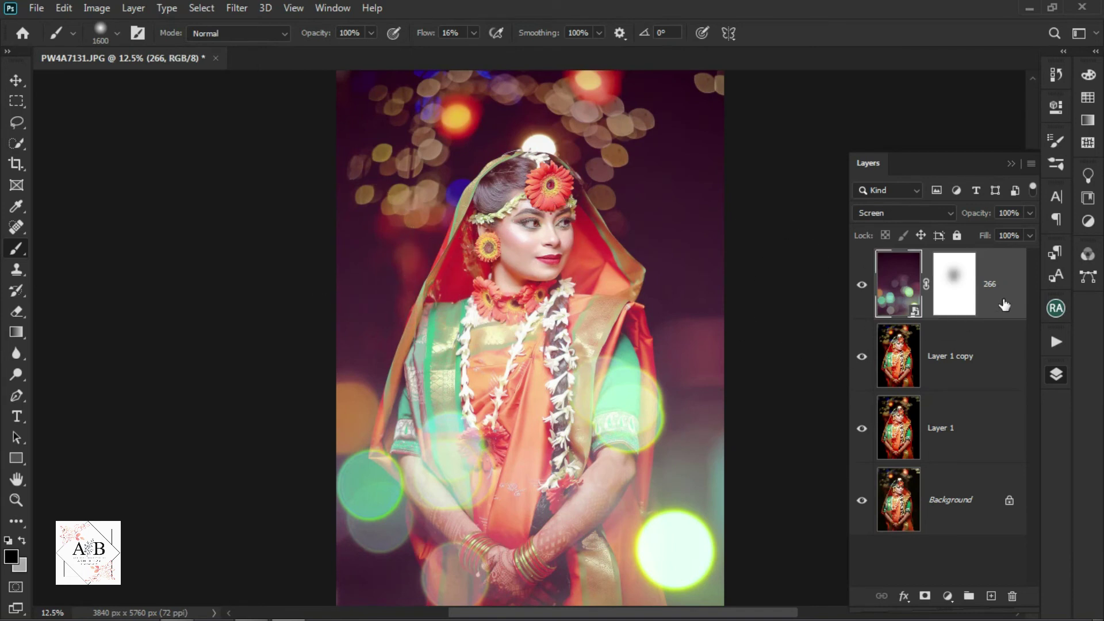
# Stamp visible layers into Layer 2, delete the 266 bokeh layer, and compare Layer 2 on and off
pyautogui.hotkey('ctrl', 'shift', 'alt', 'e')
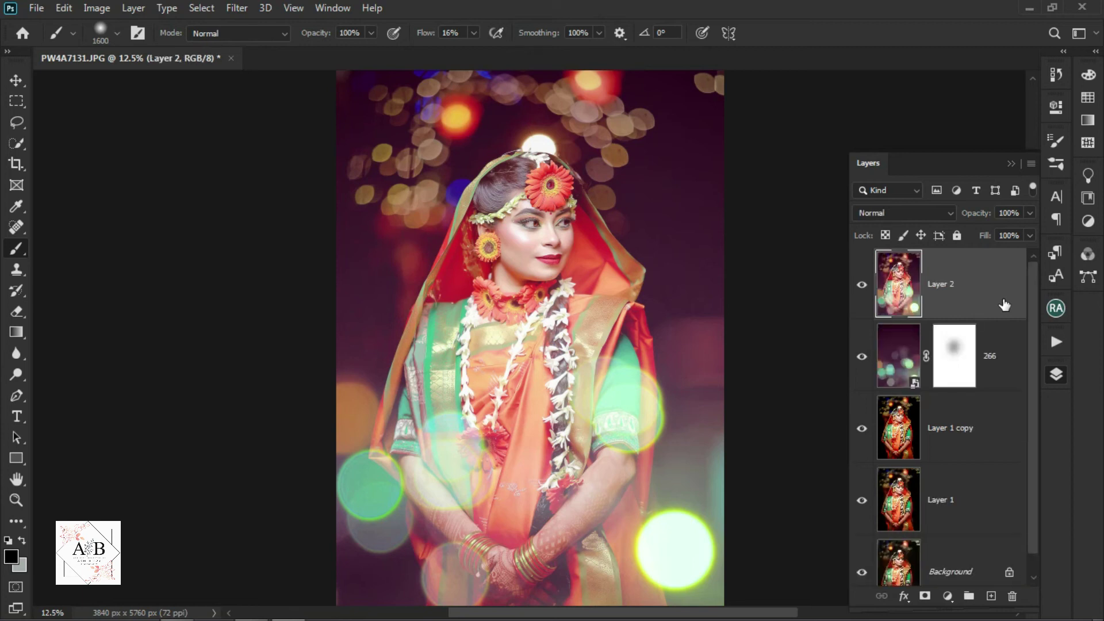
pyautogui.click(979, 388)
pyautogui.press('Delete')
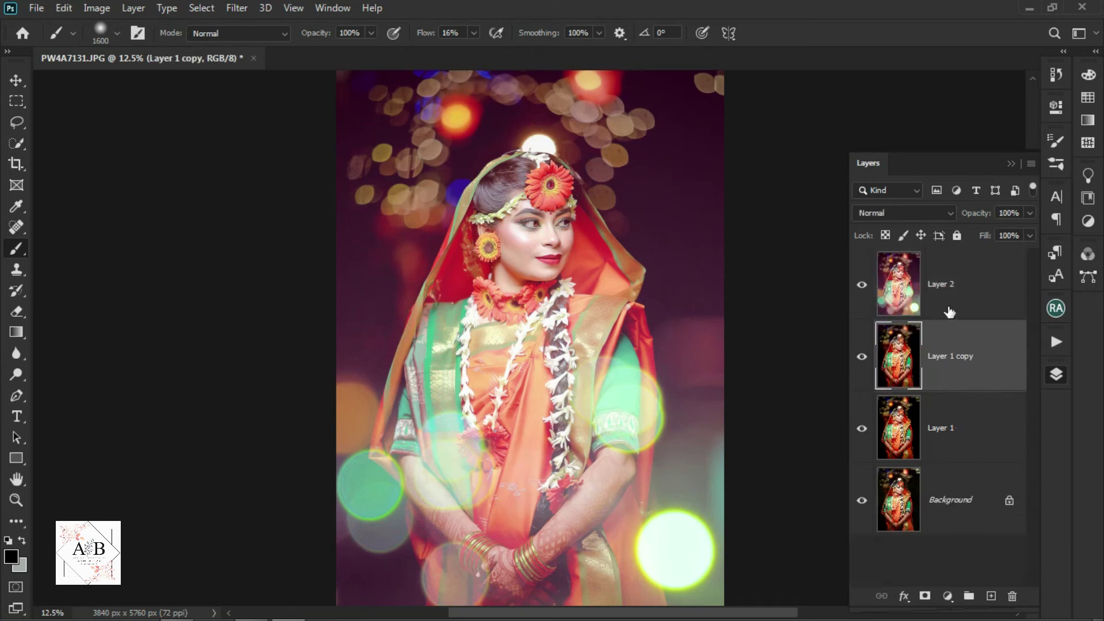
pyautogui.click(880, 293)
pyautogui.click(866, 287)
pyautogui.click(866, 287)
pyautogui.click(866, 287)
pyautogui.click(866, 288)
pyautogui.click(866, 287)
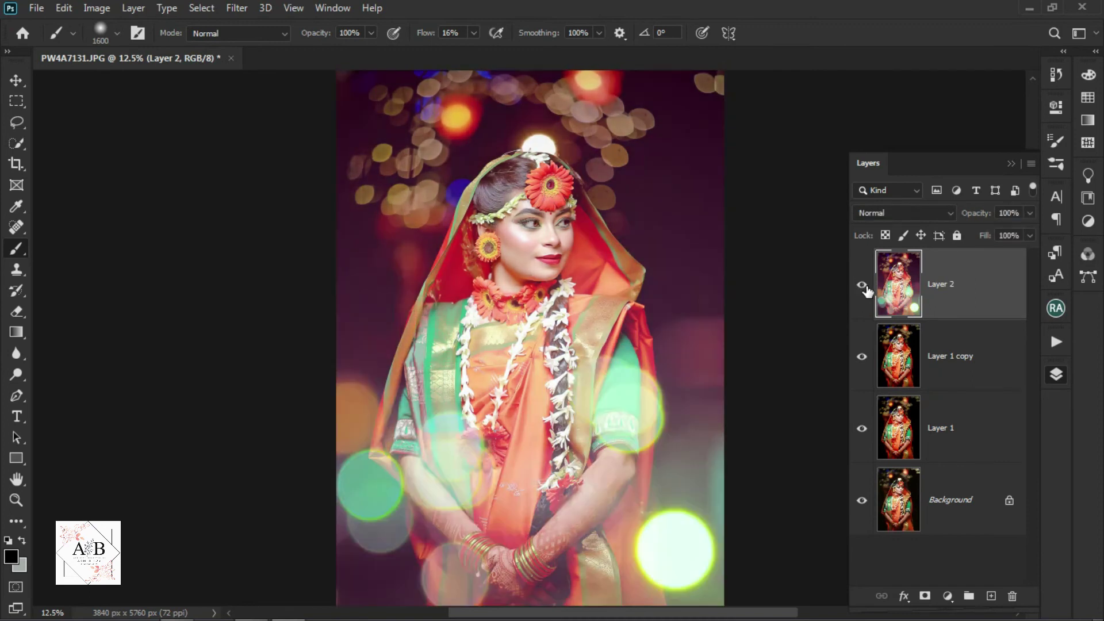
# Add a Color Lookup adjustment layer using Soft_Warming.look at 68% opacity
pyautogui.click(947, 596)
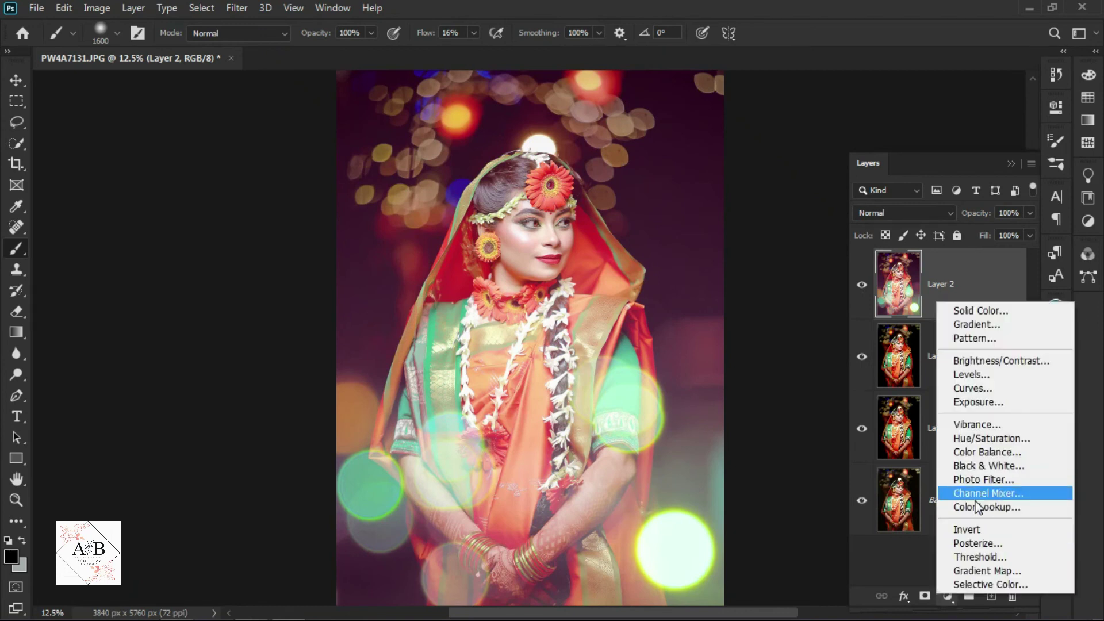
pyautogui.click(1041, 506)
pyautogui.click(982, 159)
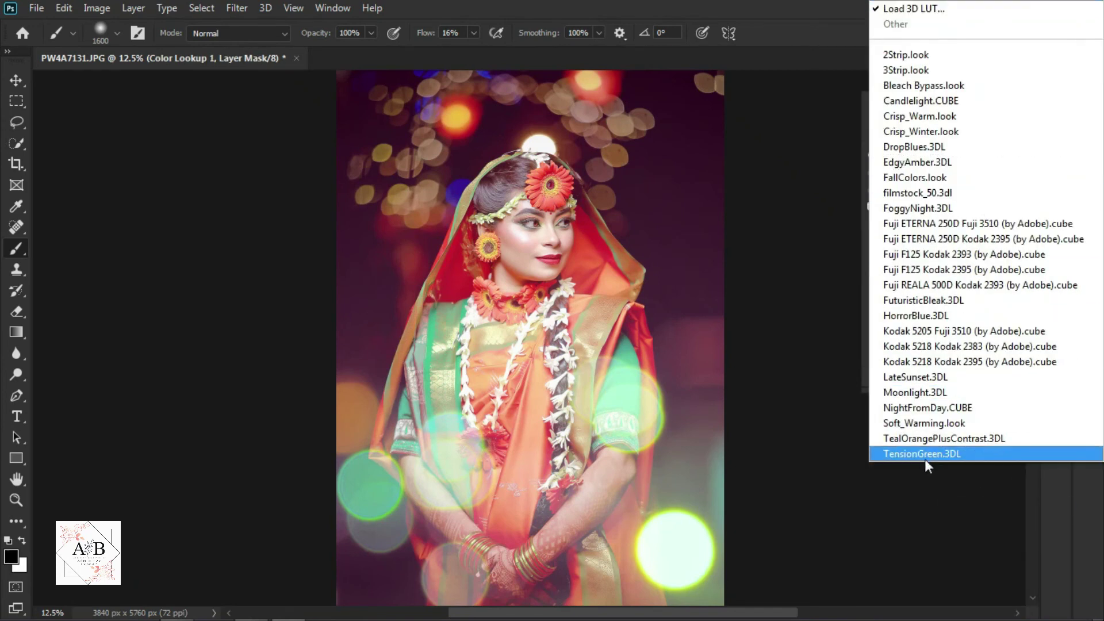
pyautogui.click(934, 423)
pyautogui.click(1056, 375)
pyautogui.click(1029, 213)
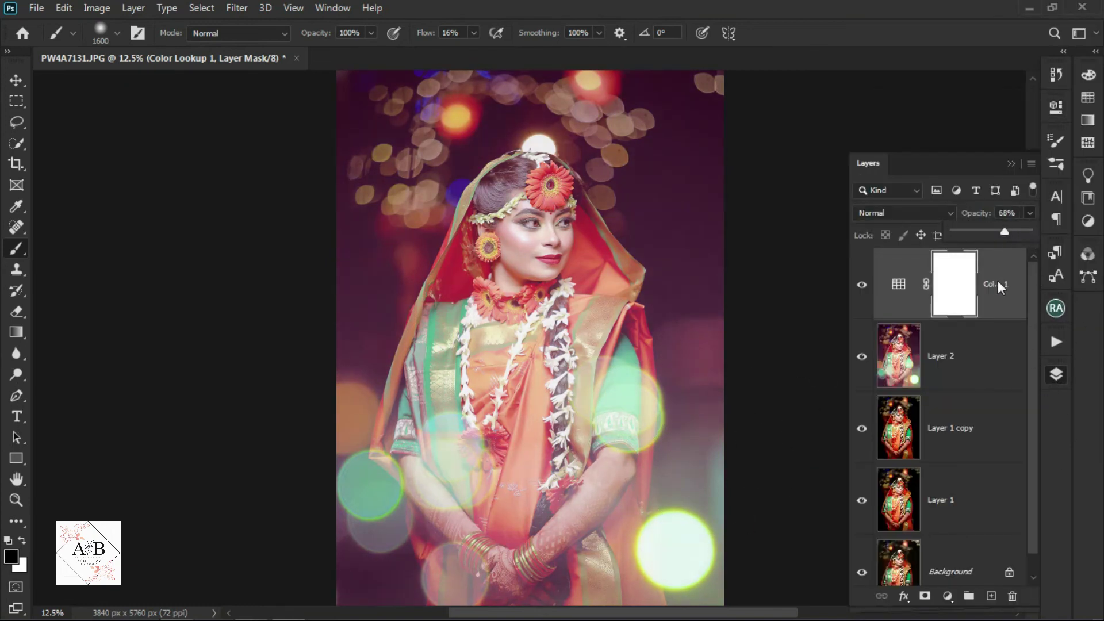
pyautogui.hotkey('ctrl', '-')
pyautogui.hotkey('ctrl', '-')
pyautogui.hotkey('ctrl', '+')
pyautogui.click(958, 344)
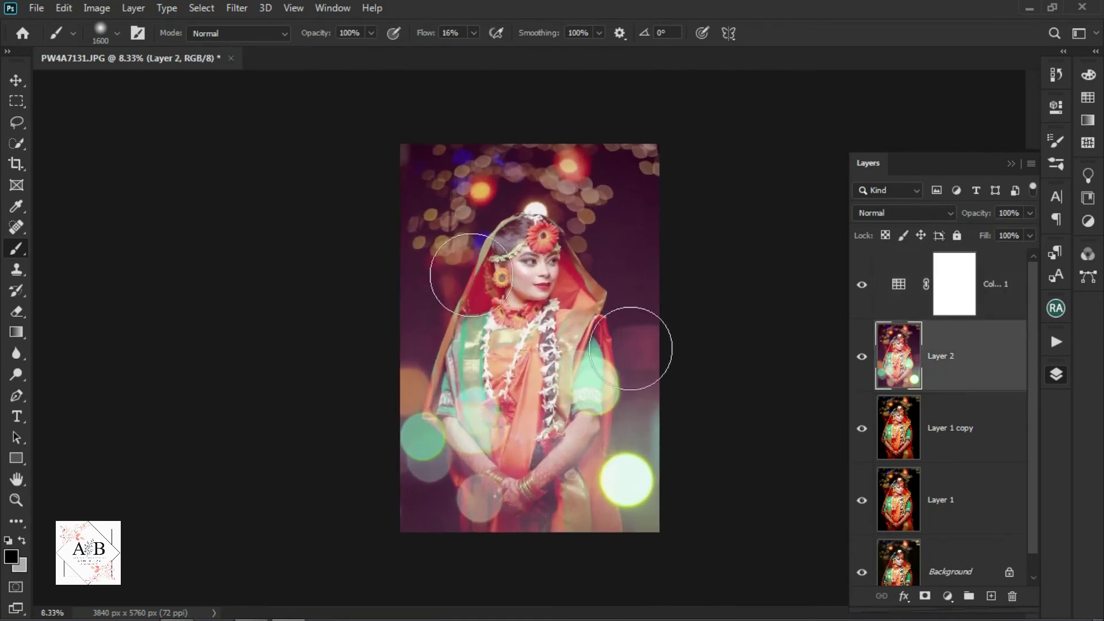
pyautogui.click(97, 8)
# Apply Brightness/Contrast to Layer 2 at Brightness 5 and Contrast 10
pyautogui.click(345, 50)
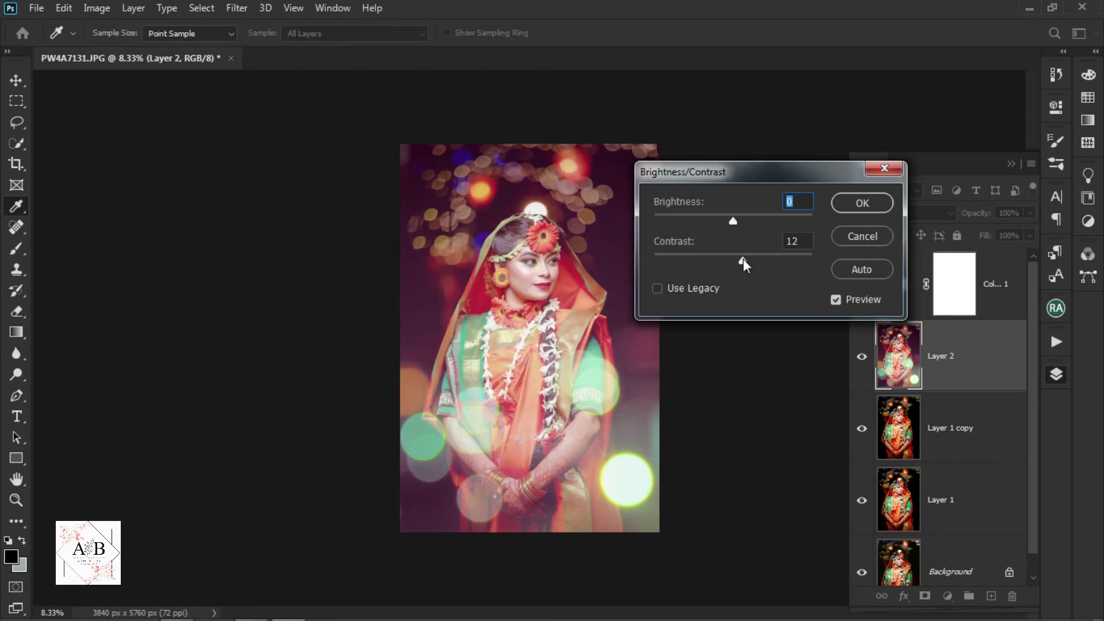
pyautogui.moveTo(733, 221); pyautogui.dragTo(737, 221)
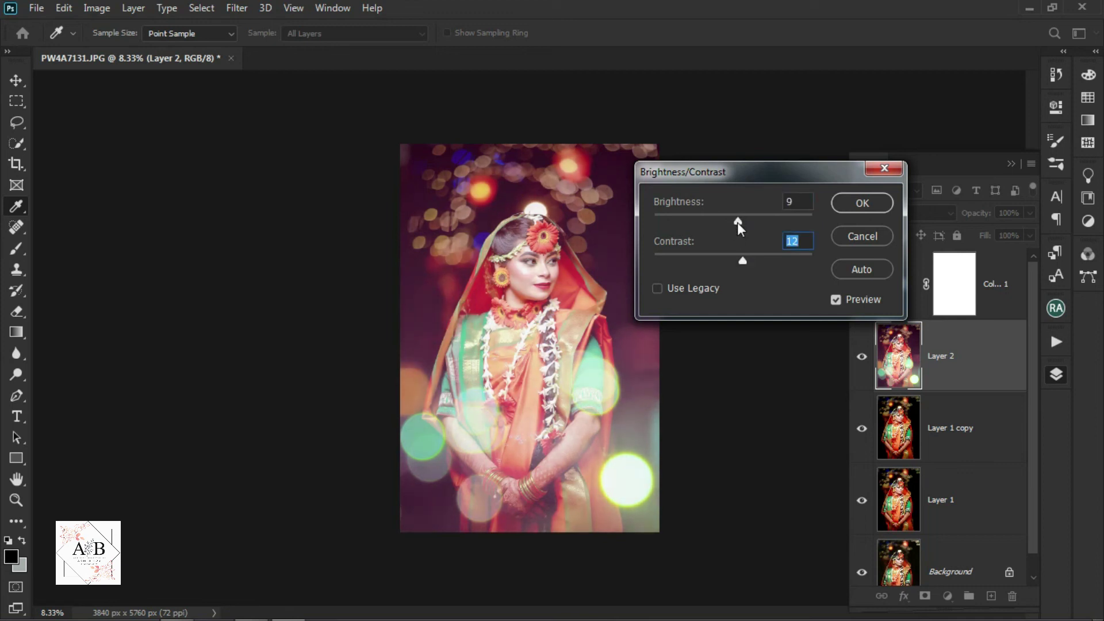
pyautogui.hotkey('shift', 'Tab')
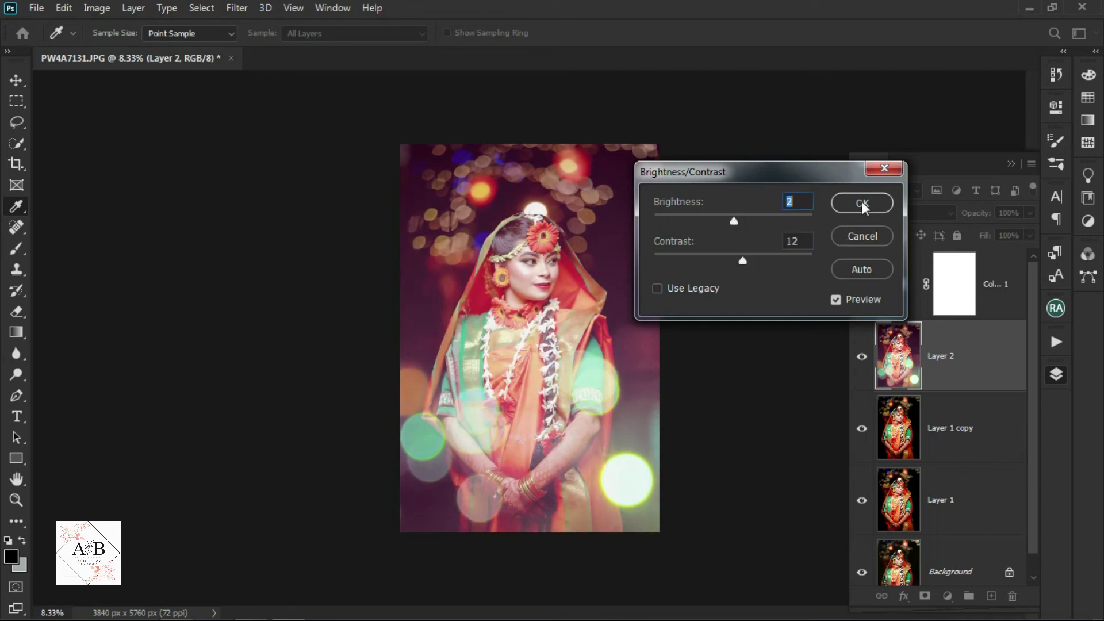
pyautogui.click(740, 260)
pyautogui.click(737, 221)
pyautogui.moveTo(738, 259); pyautogui.dragTo(740, 262)
pyautogui.click(741, 260)
pyautogui.click(736, 219)
pyautogui.click(863, 203)
pyautogui.press('b')
pyautogui.click(995, 278)
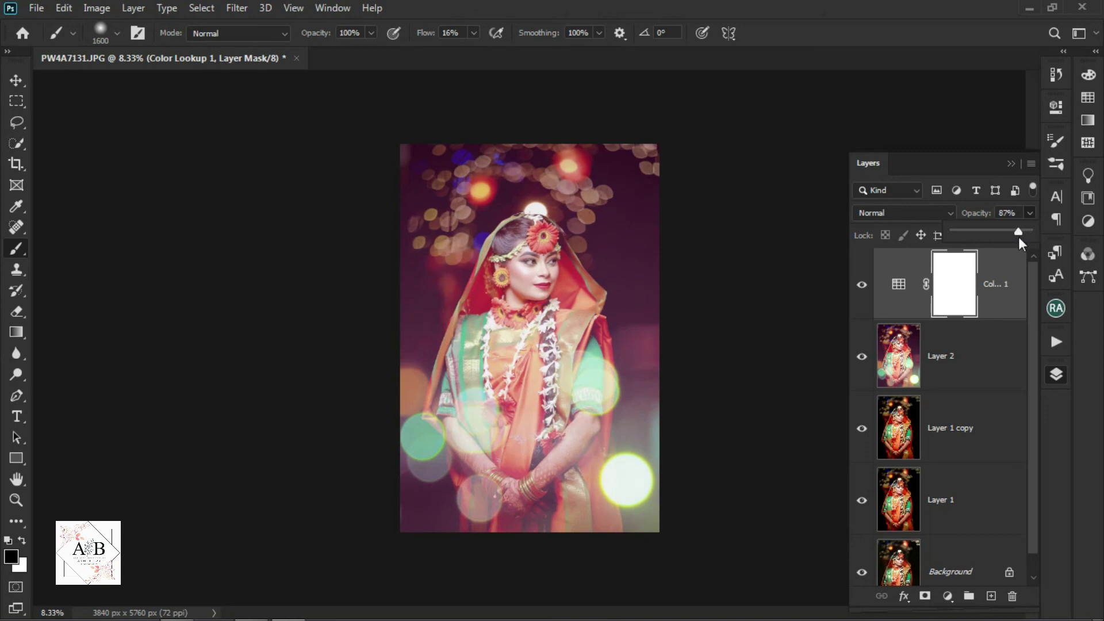
# Set the Color Lookup opacity to 87%, stamp visible layers into Layer 3, and compare it on and off
pyautogui.click(994, 311)
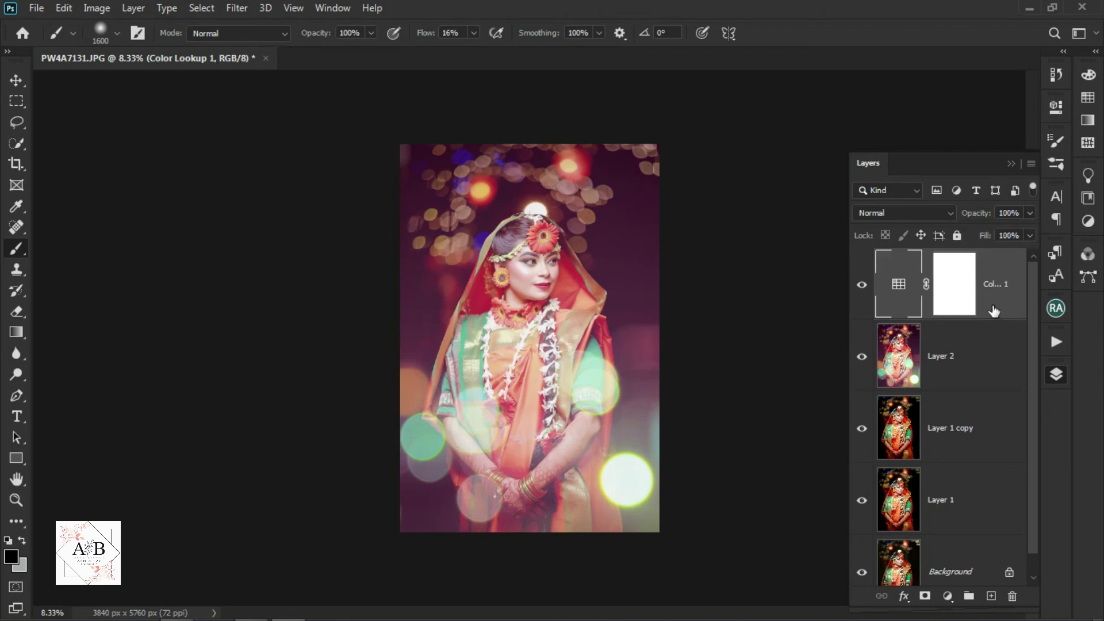
pyautogui.hotkey('ctrl', 'shift', 'alt', 'e')
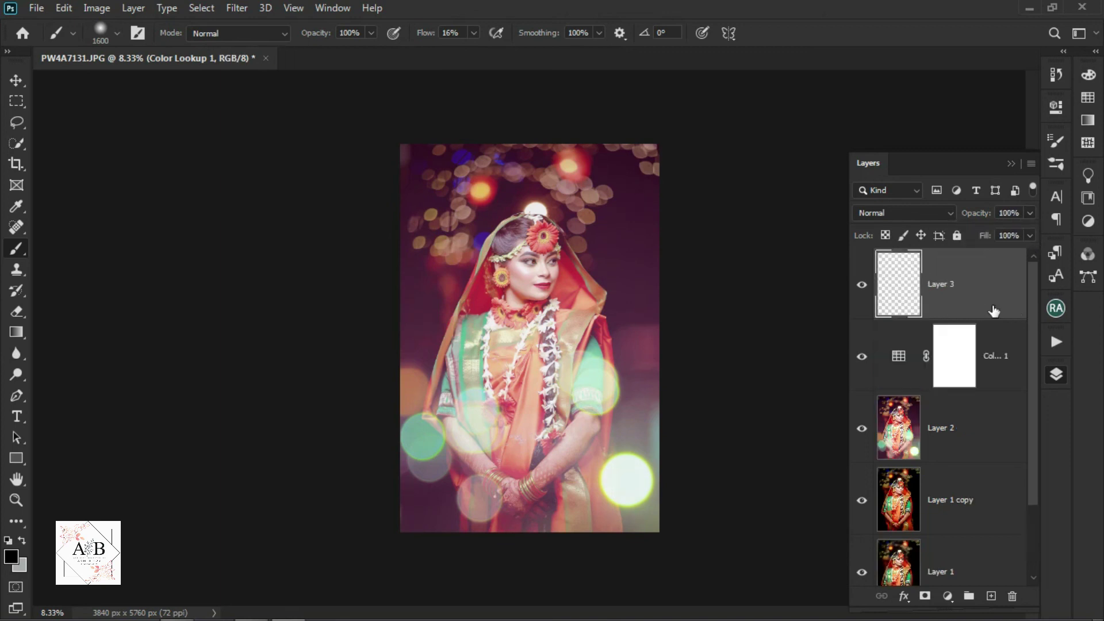
pyautogui.click(1002, 356)
pyautogui.press('Delete')
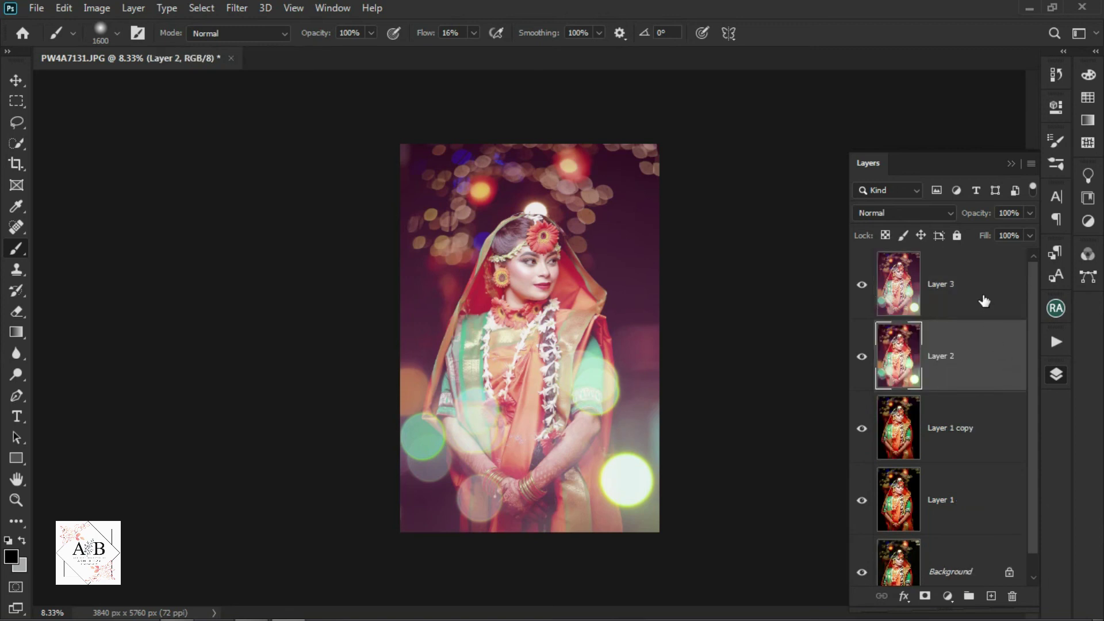
pyautogui.click(984, 305)
pyautogui.click(970, 360)
pyautogui.click(966, 296)
pyautogui.click(861, 287)
pyautogui.click(861, 288)
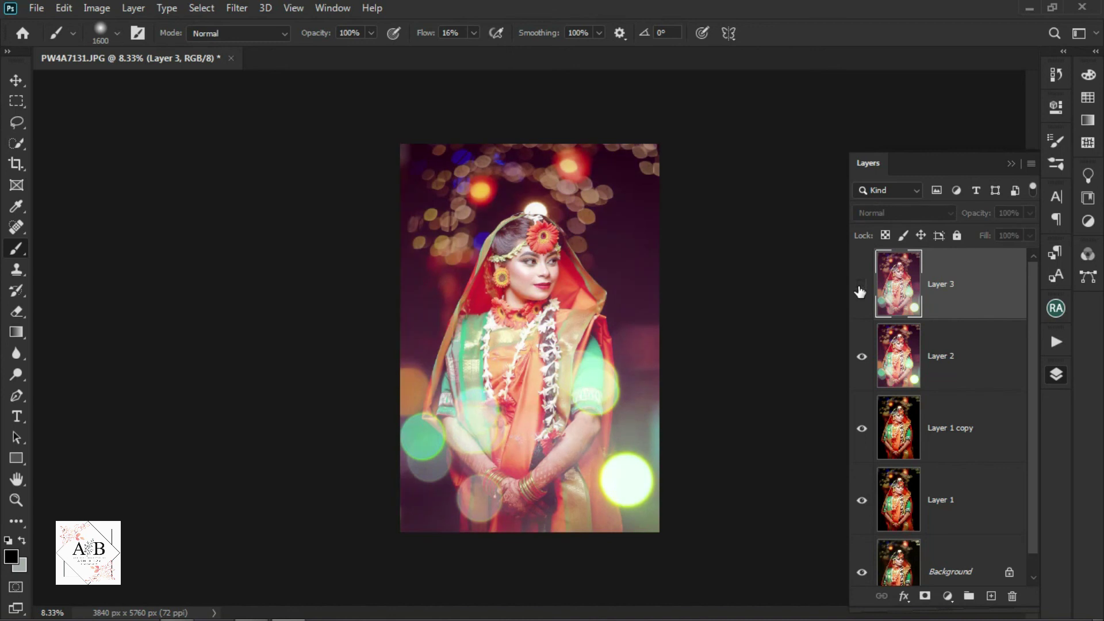
# Merge Layer 3, Layer 2 and Layer 1 copy down into Layer 1, checking before and after
pyautogui.rightClick(960, 285)
pyautogui.click(857, 475)
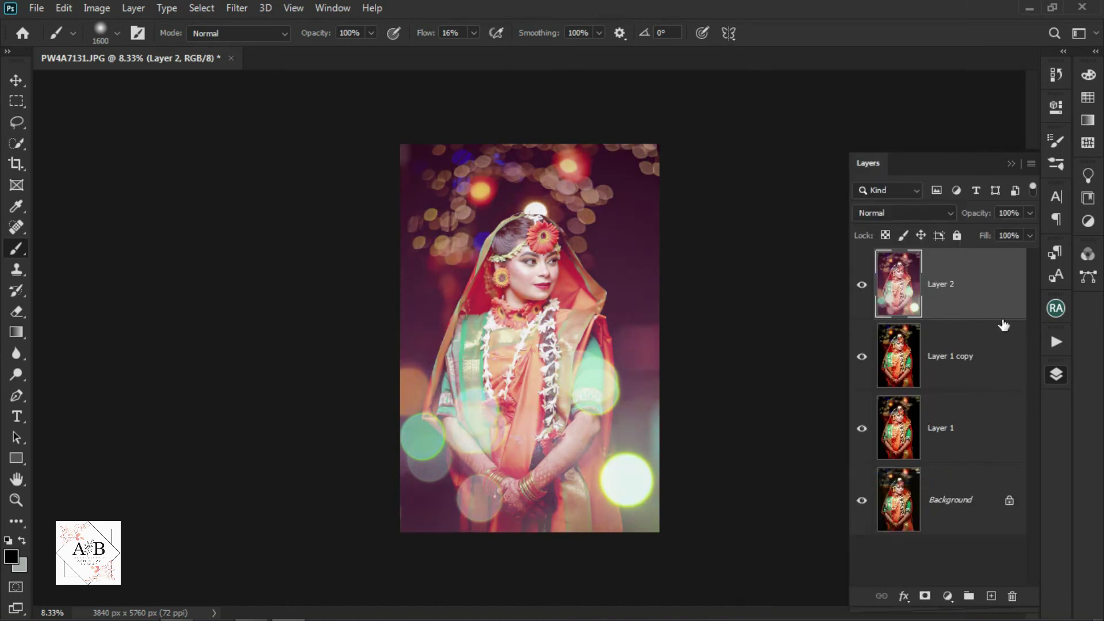
pyautogui.rightClick(1001, 311)
pyautogui.click(917, 480)
pyautogui.click(862, 286)
pyautogui.click(863, 284)
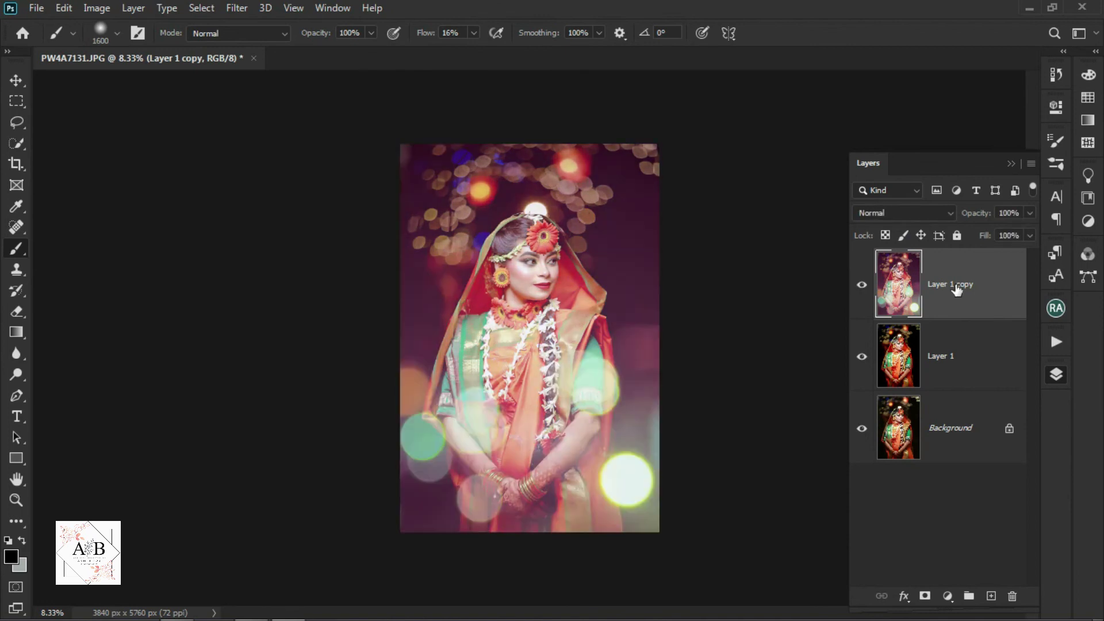
pyautogui.rightClick(955, 284)
pyautogui.click(819, 479)
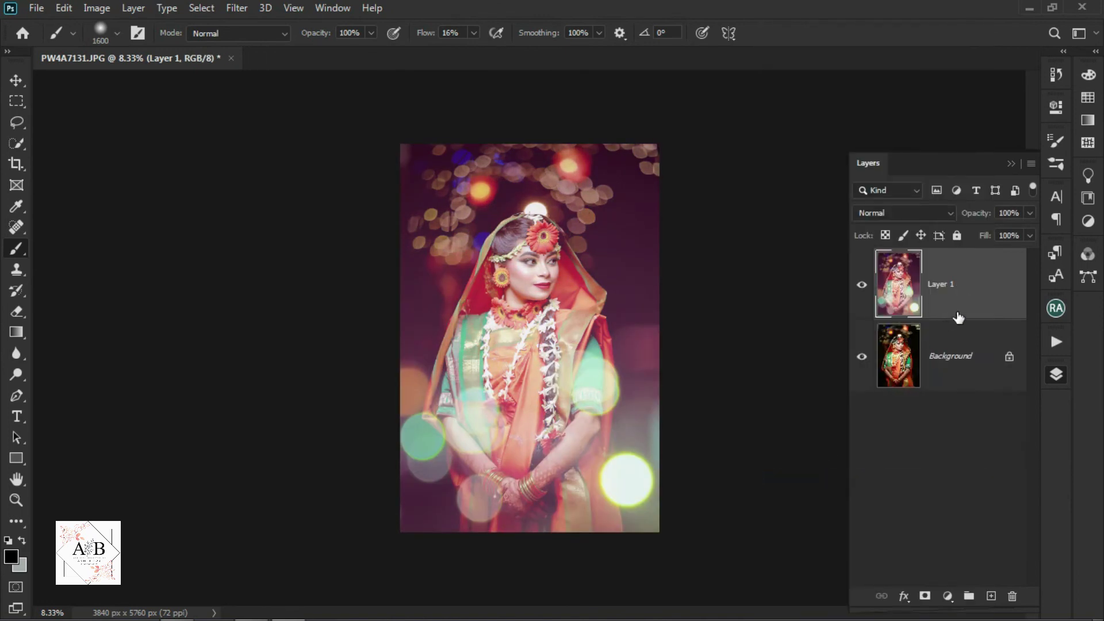
pyautogui.click(862, 286)
pyautogui.click(862, 286)
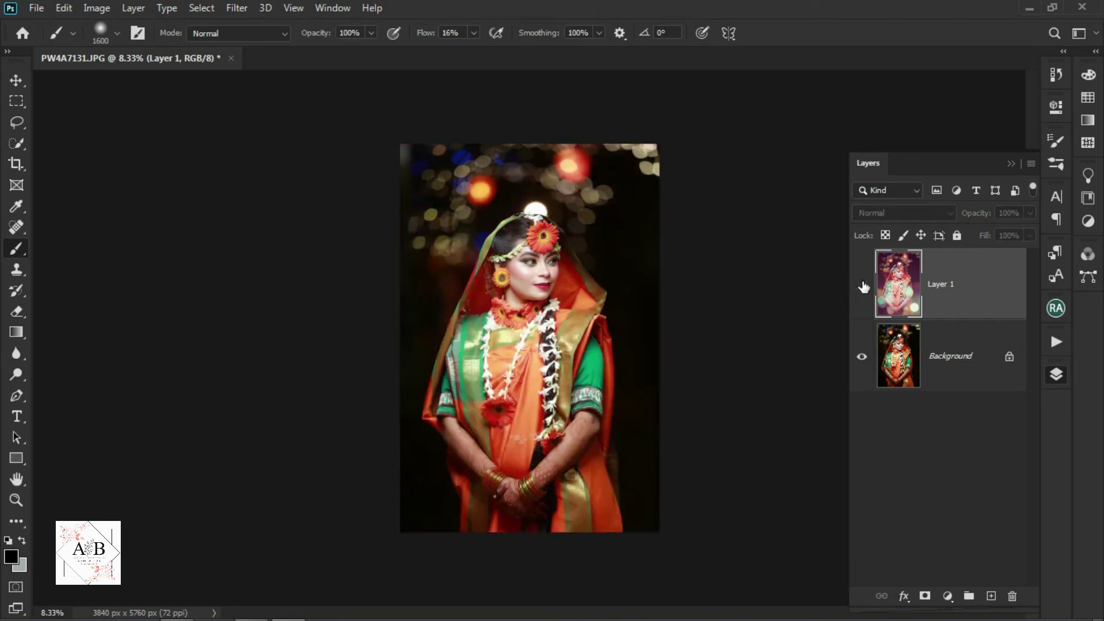
pyautogui.click(863, 286)
# Glance at the Actions panel, return to the layers list, and toggle Layer 1 for comparison
pyautogui.click(1057, 342)
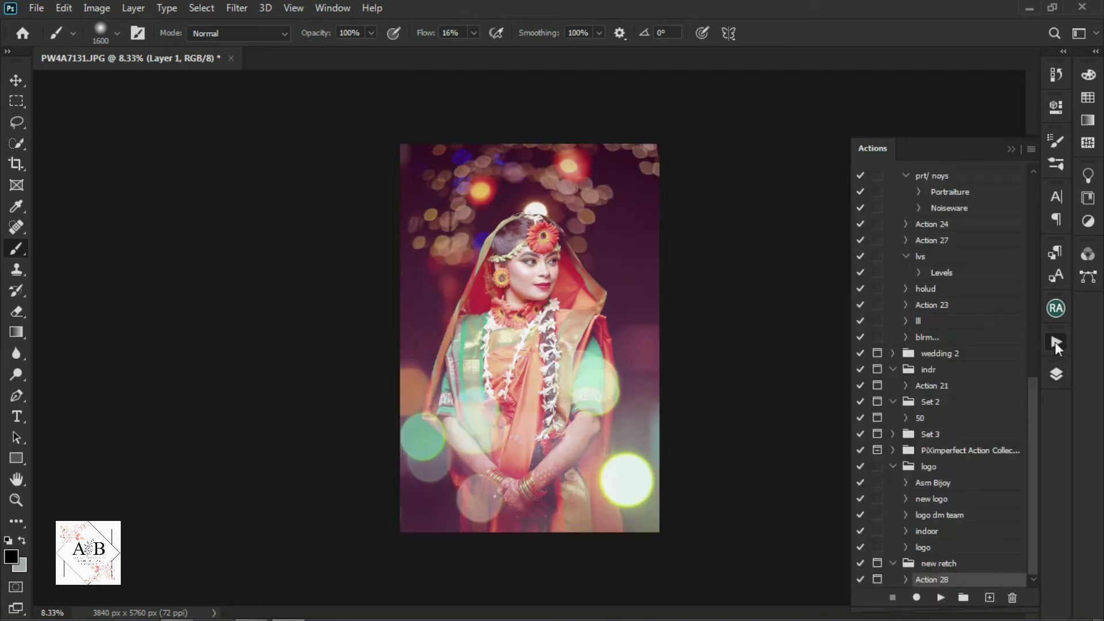
pyautogui.click(1056, 374)
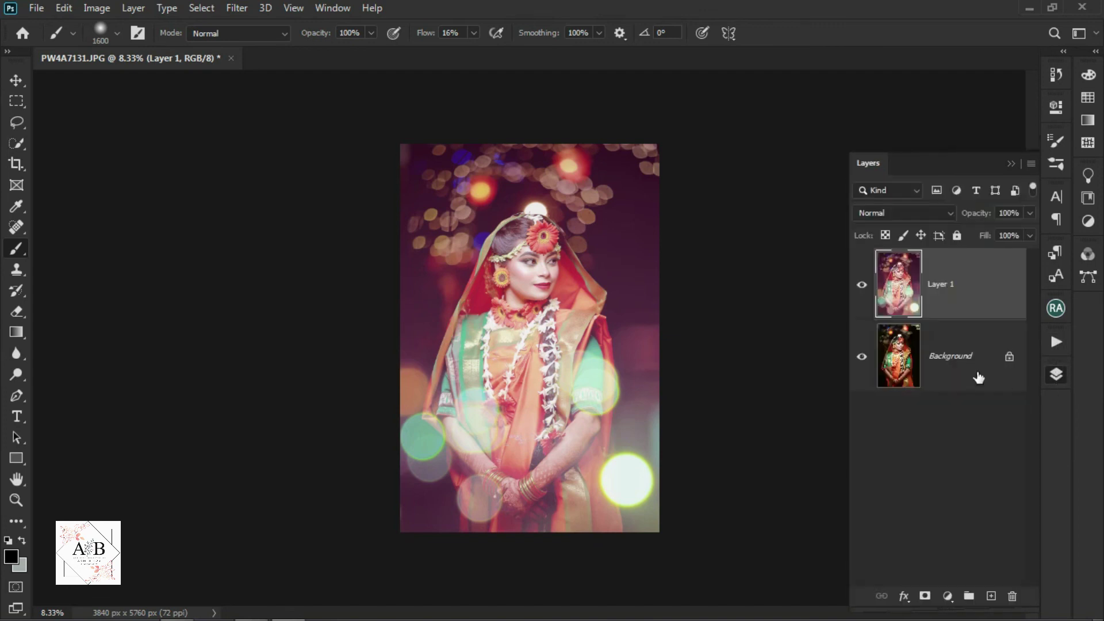
pyautogui.click(862, 286)
pyautogui.click(862, 285)
pyautogui.click(862, 286)
# Zoom around the portrait comparing before and after, ending with Layer 1 hidden
pyautogui.hotkey('ctrl', '+')
pyautogui.hotkey('ctrl', '-')
pyautogui.hotkey('ctrl', '-')
pyautogui.hotkey('ctrl', '+')
pyautogui.click(863, 285)
pyautogui.click(863, 286)
pyautogui.hotkey('ctrl', '+')
pyautogui.hotkey('ctrl', '-')
pyautogui.click(863, 286)
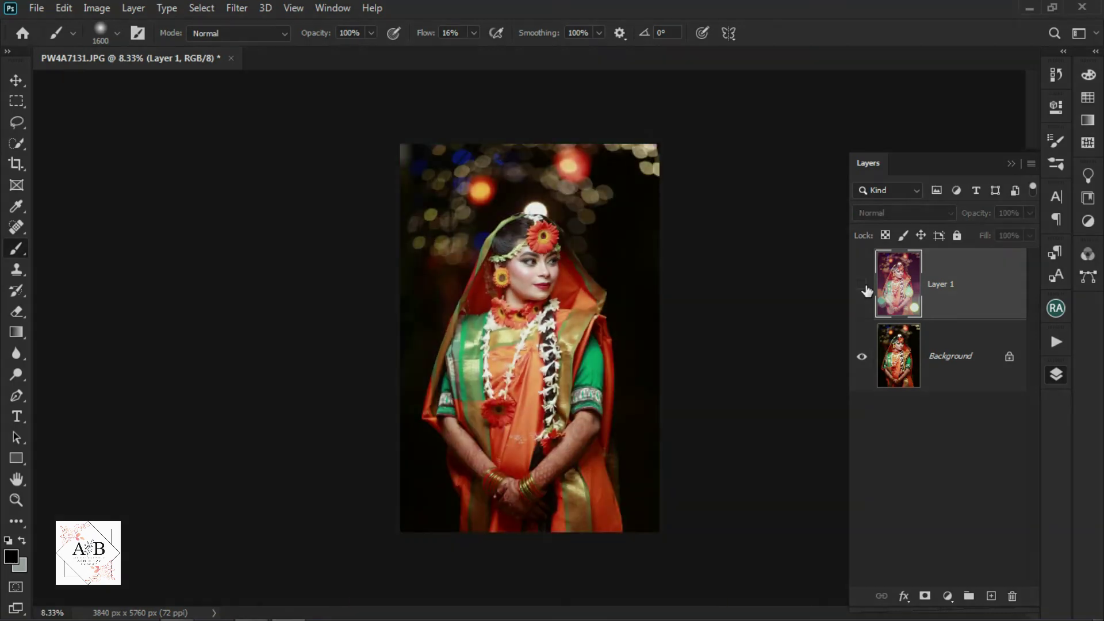